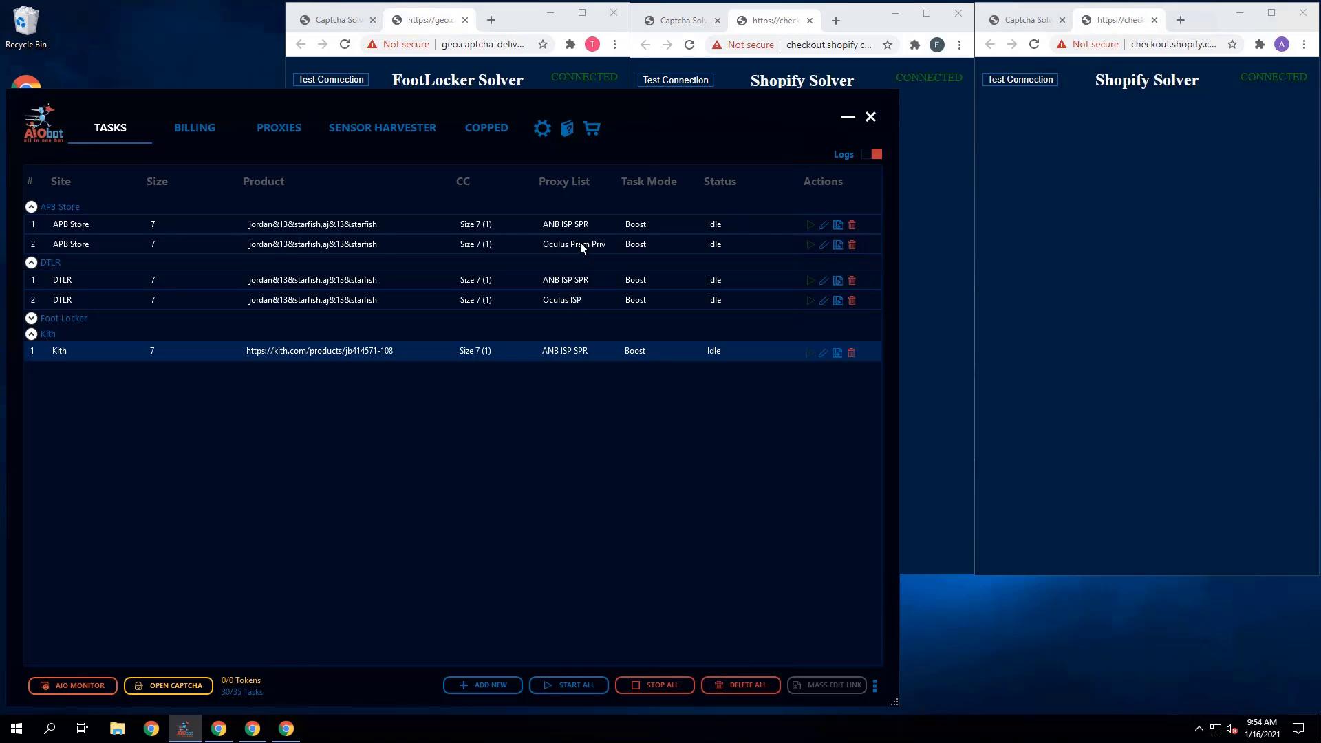
Step: Start both APB Store tasks and both DTLR tasks together
click(601, 230)
ctrl+click(601, 245)
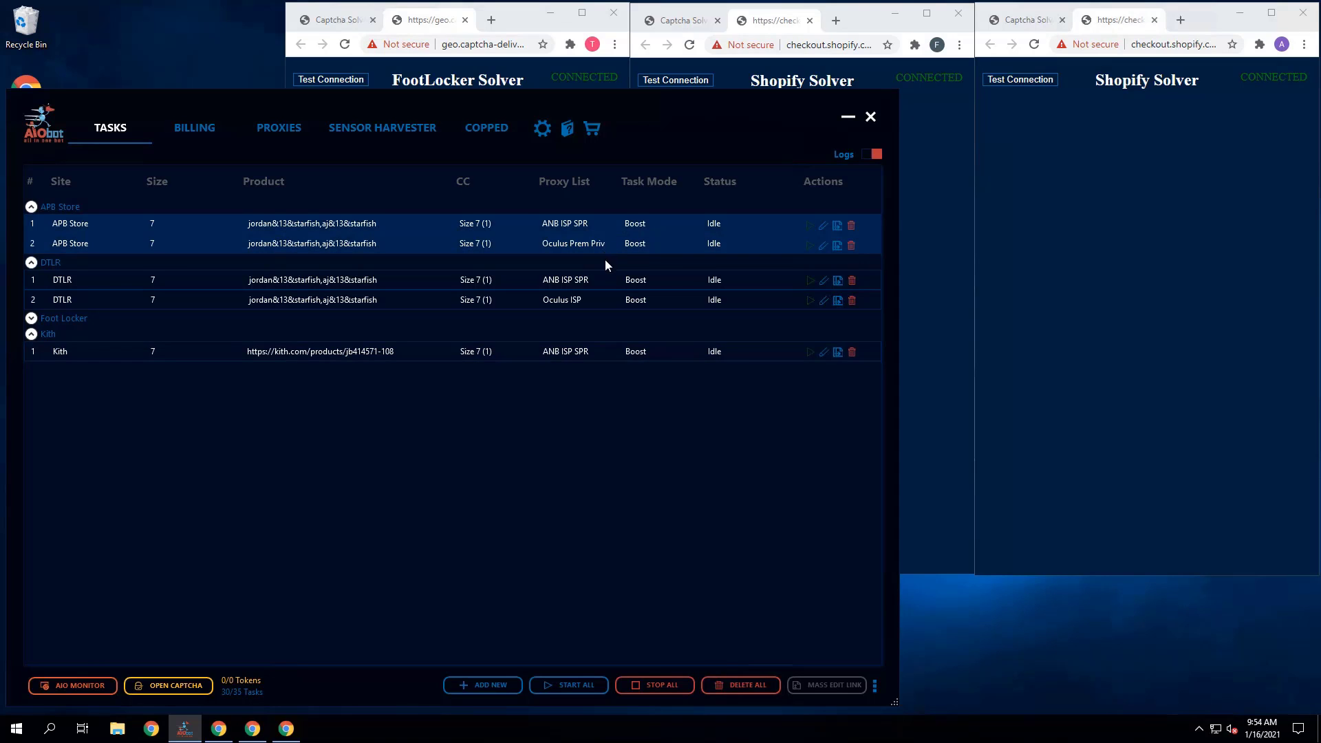
ctrl+click(606, 281)
ctrl+click(605, 299)
right_click(604, 297)
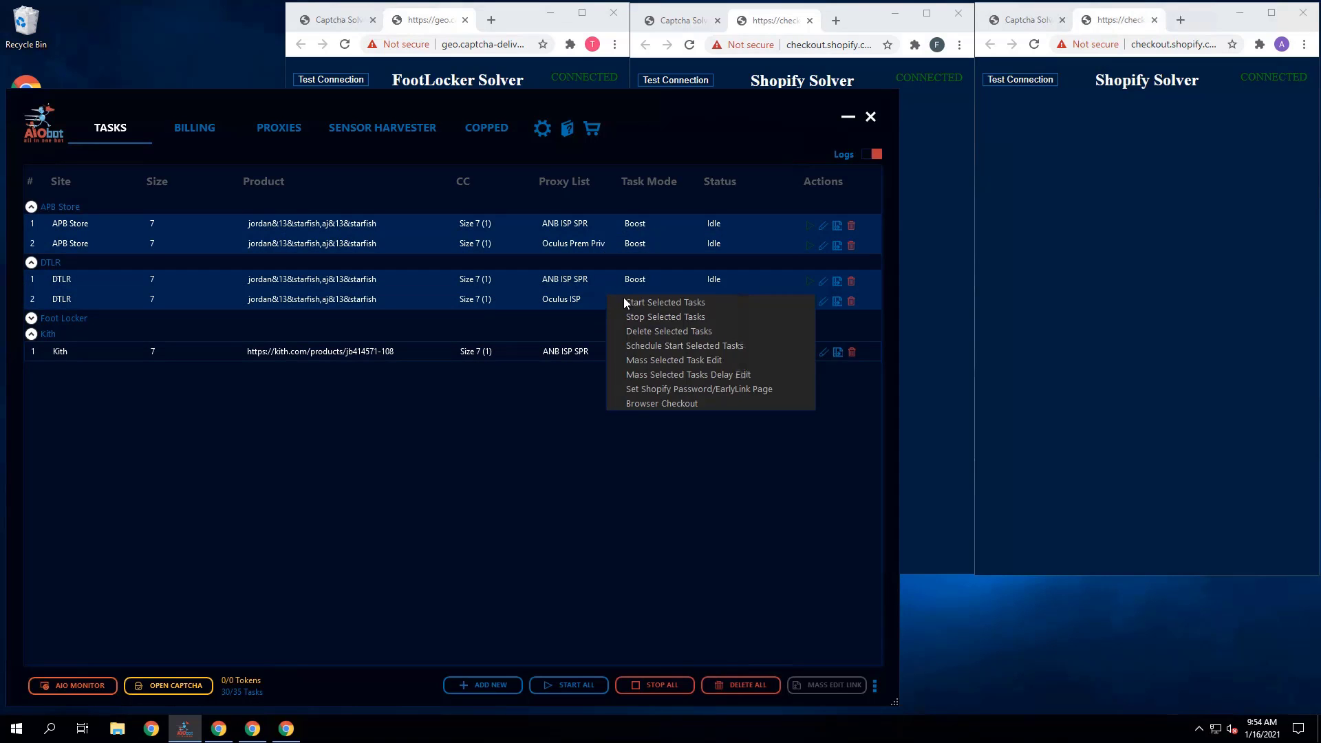
click(628, 302)
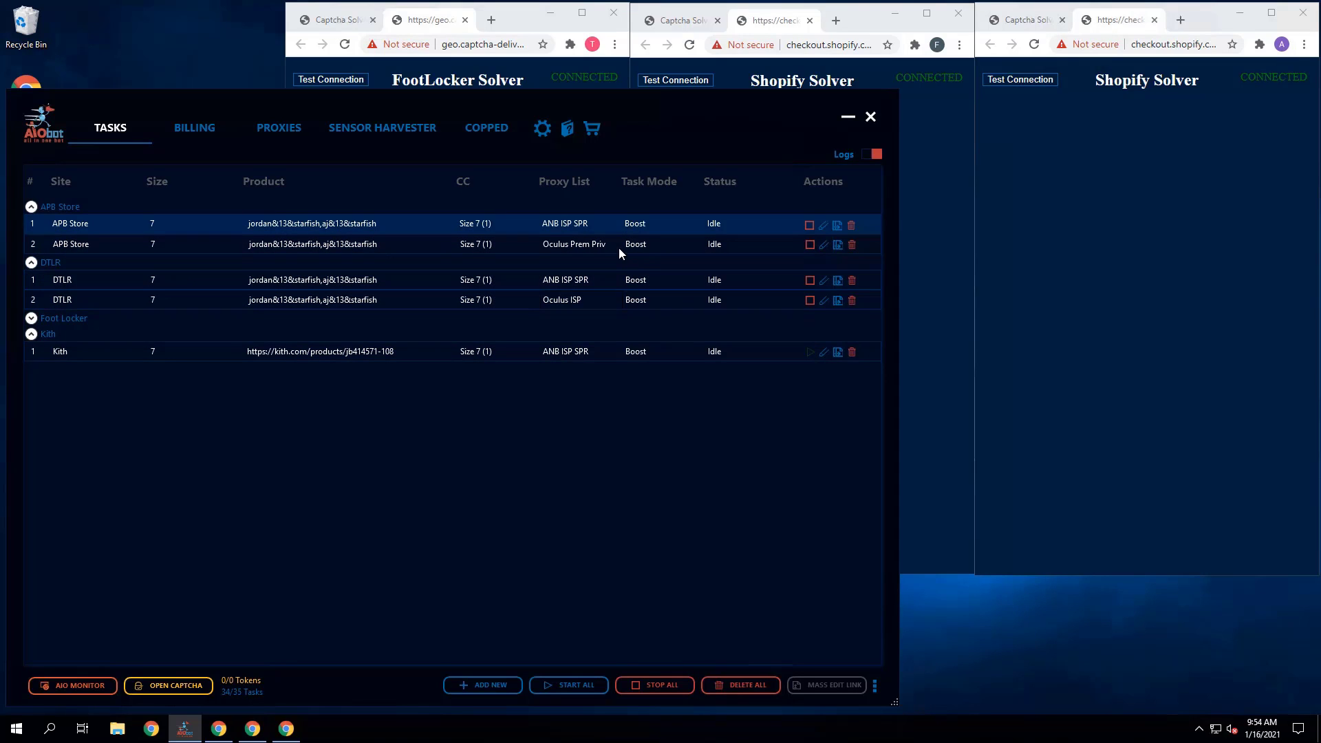
Step: Extend the selection from the APB Store tasks through the Kith task and start all selected tasks
shift+click(639, 351)
right_click(638, 351)
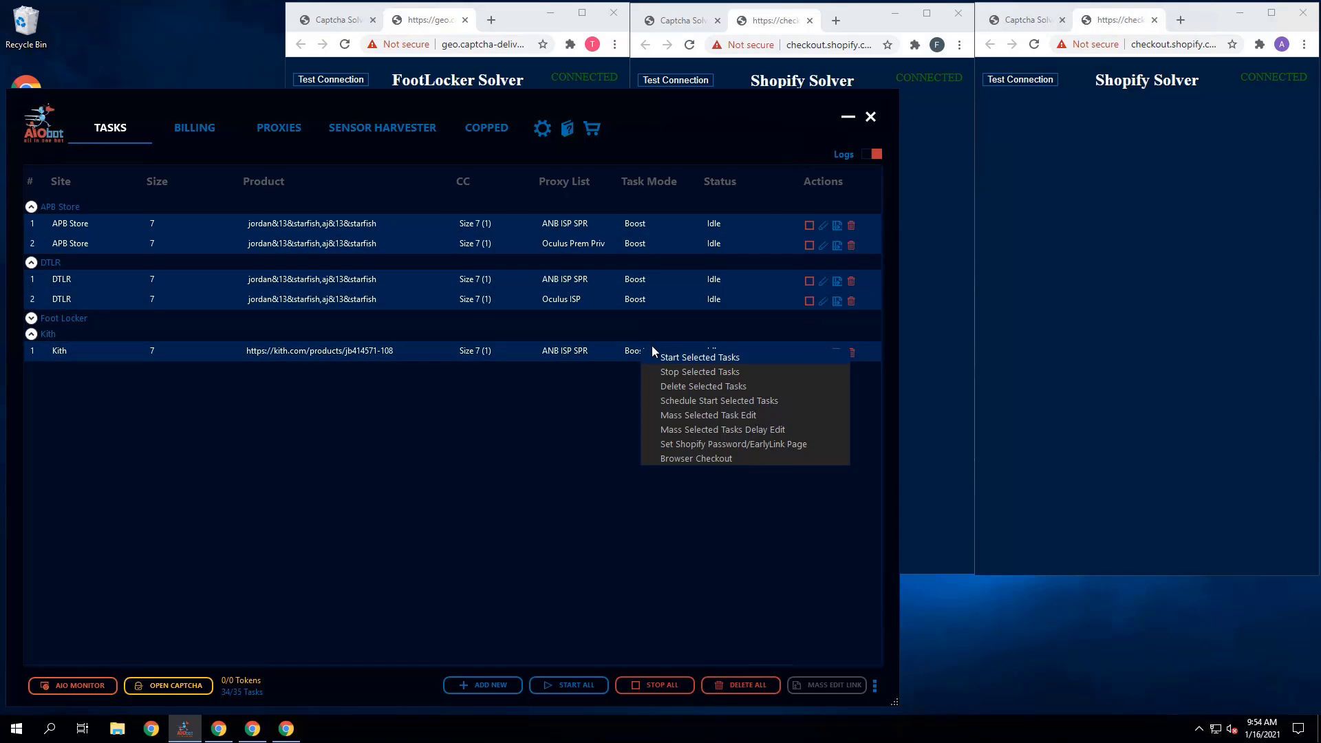
click(653, 355)
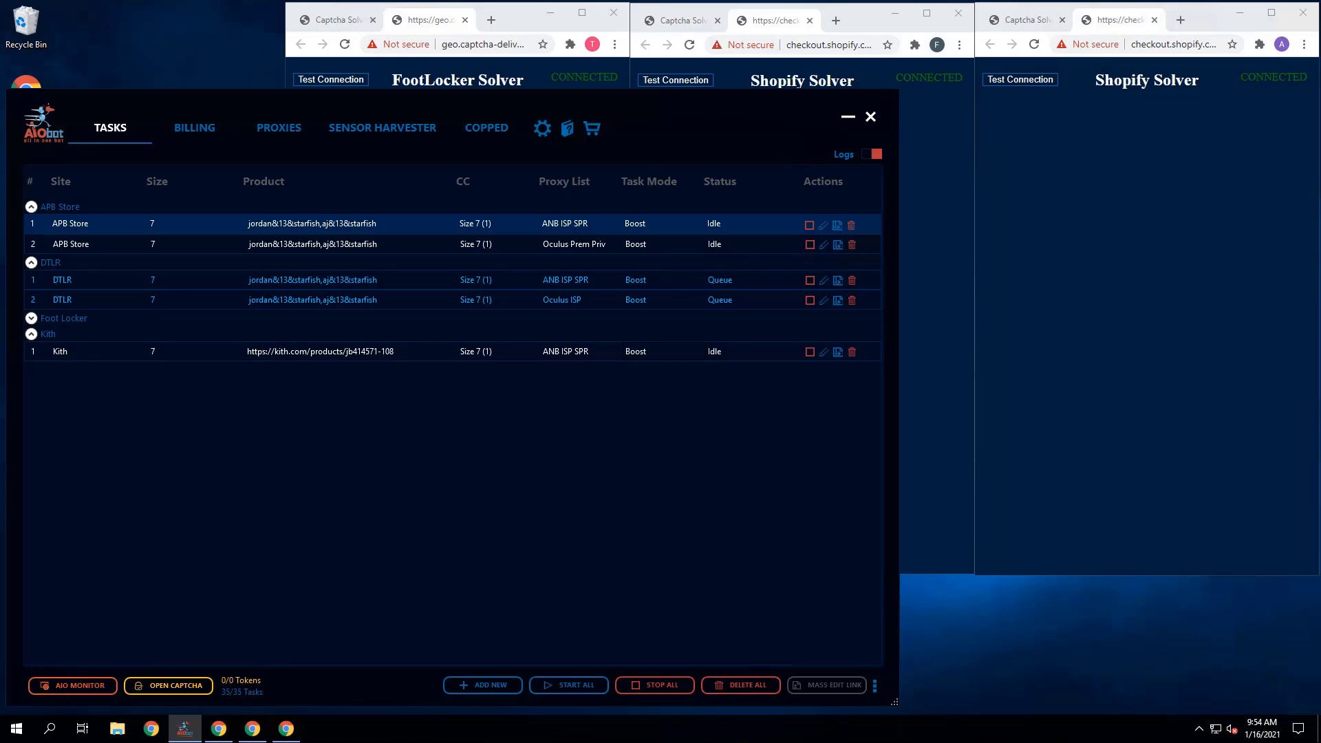
Step: Expand the Foot Locker group, look through its task list, and collapse the group again
click(31, 318)
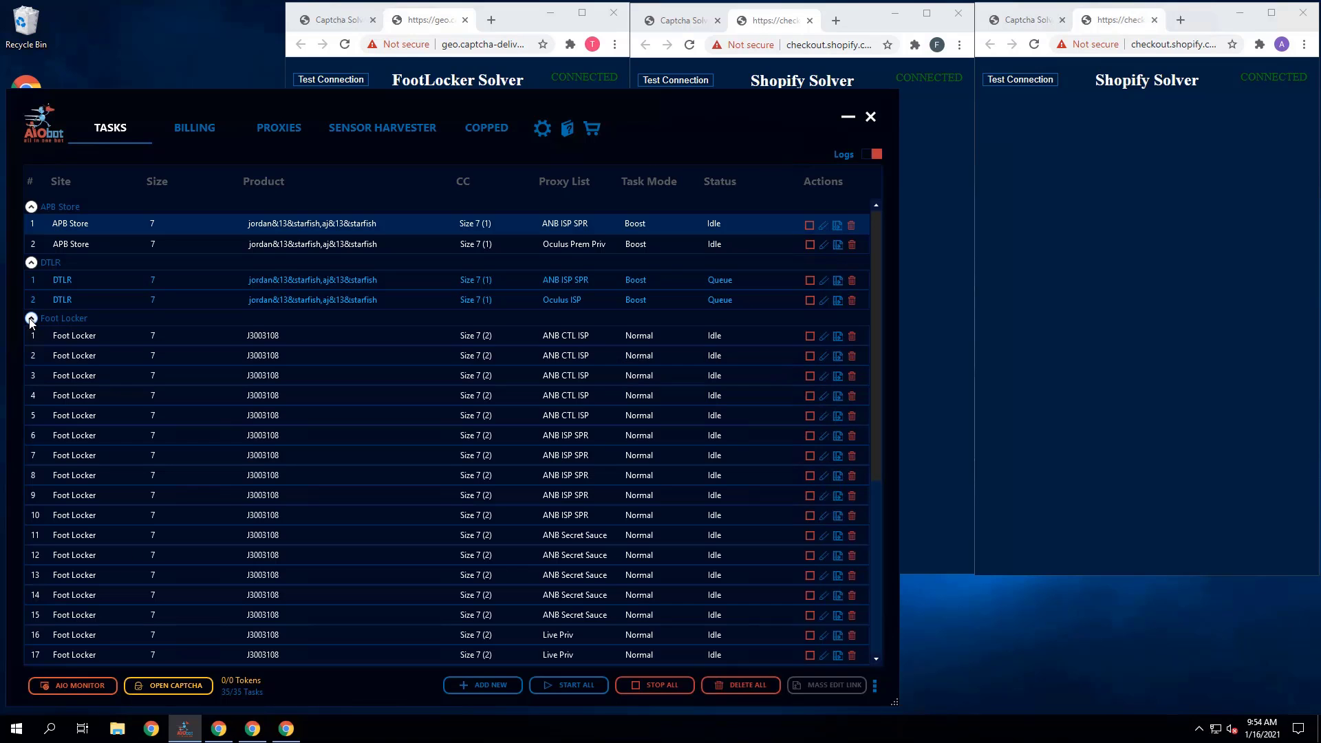
scroll(199, 461, down, 5)
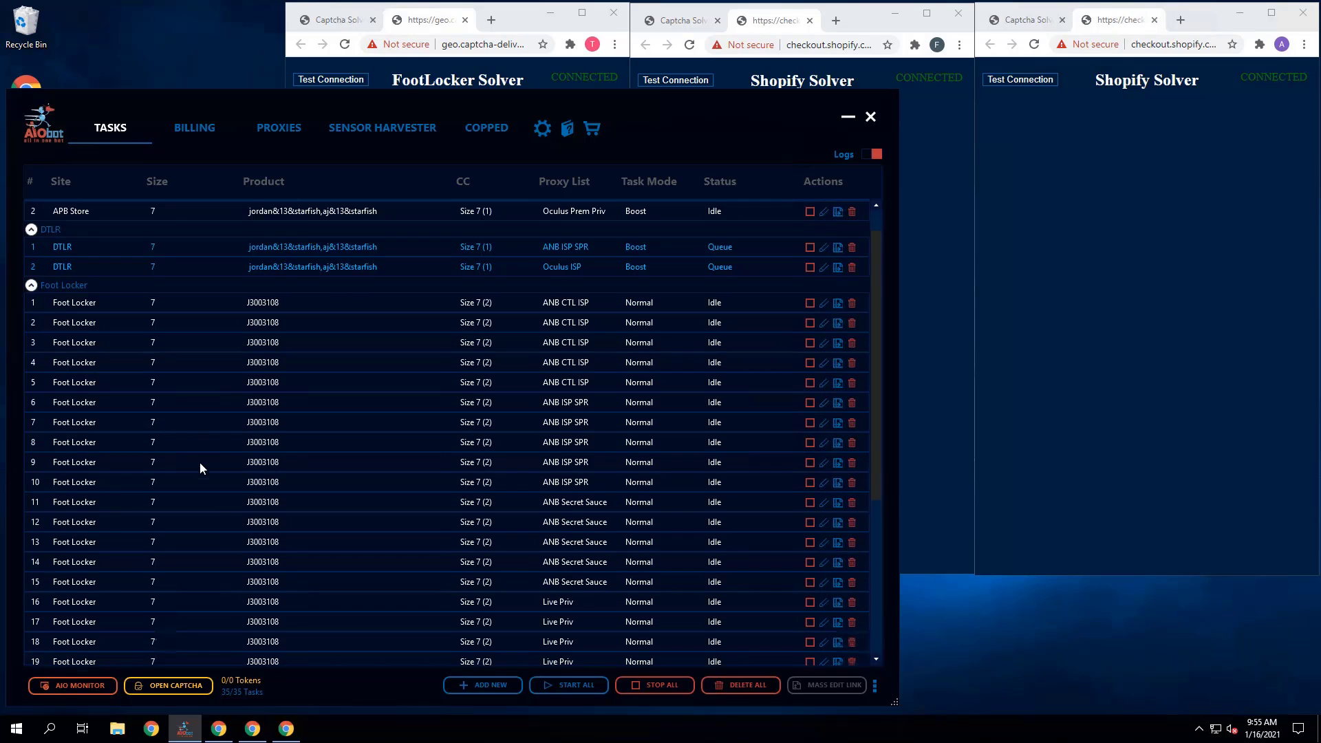
scroll(200, 468, up, 5)
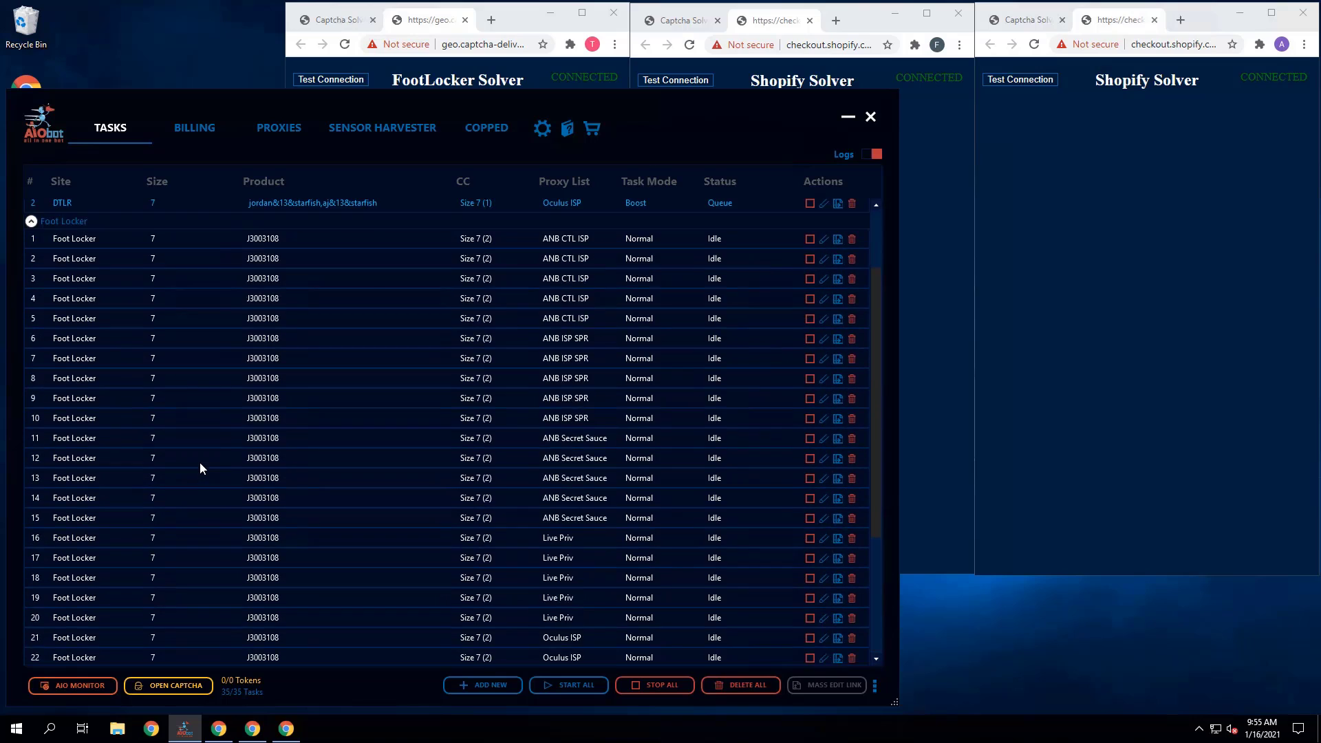
click(31, 319)
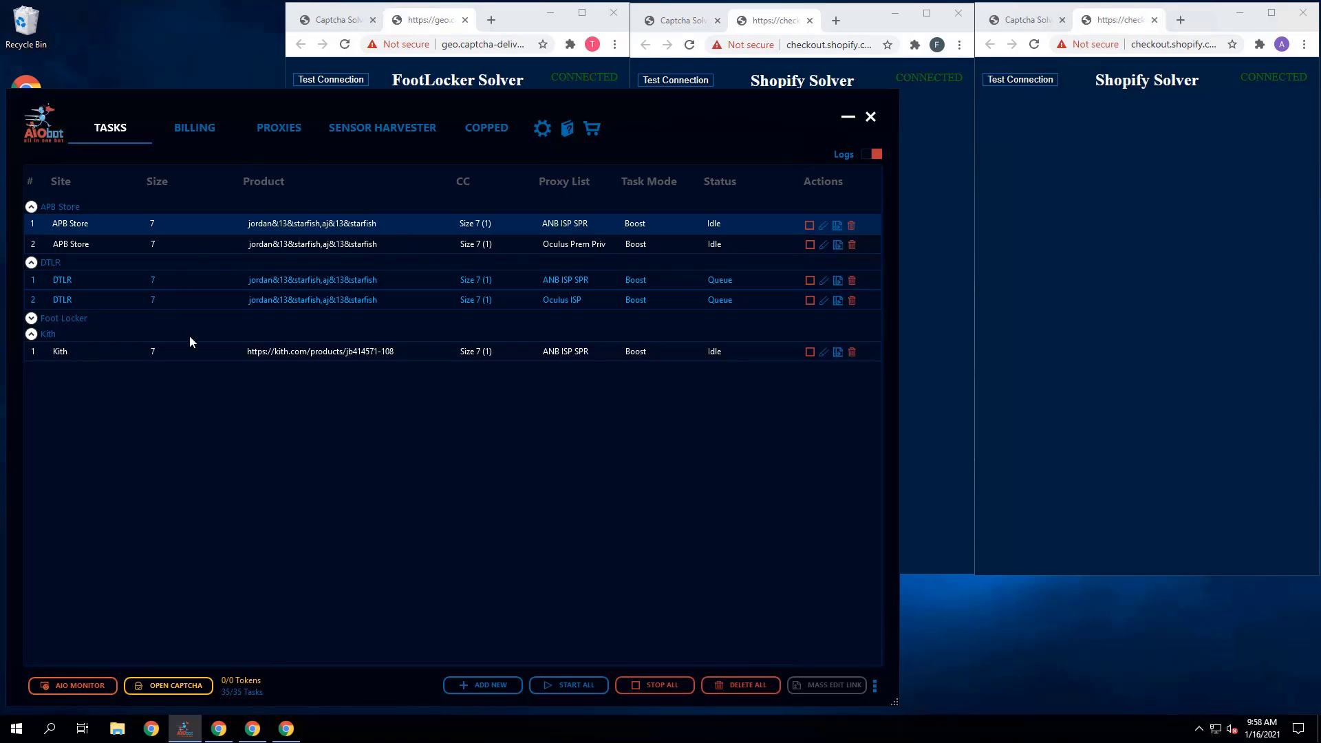
Step: Set the task delay of both APB Store tasks to 10000 with a mass delay edit and save it
click(472, 247)
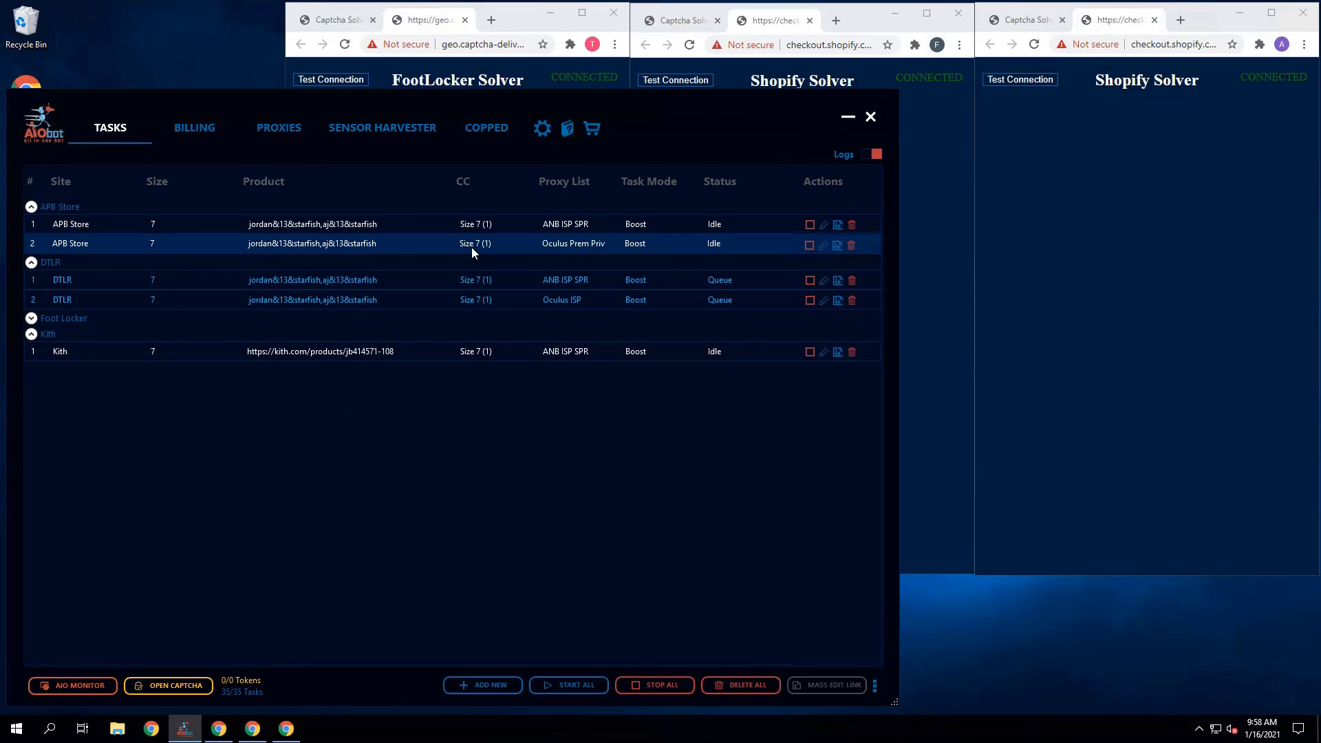
click(468, 229)
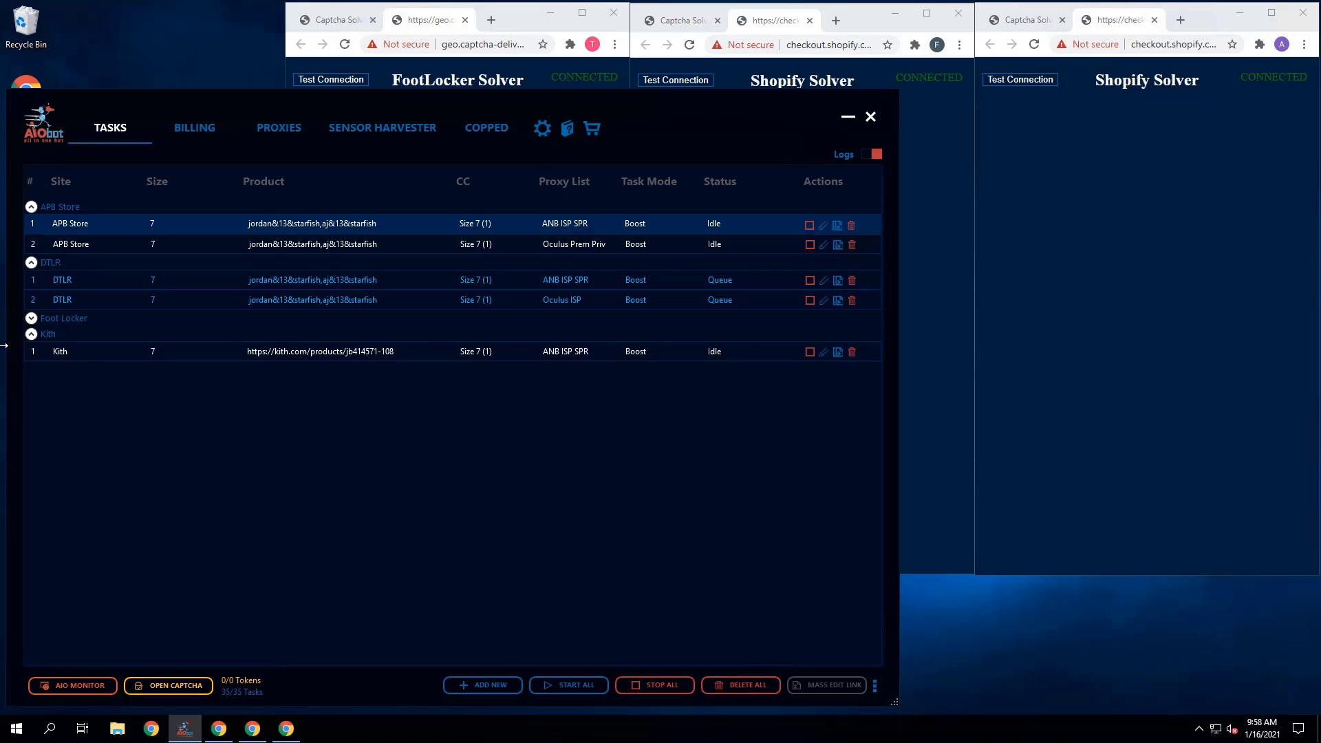
ctrl+click(287, 242)
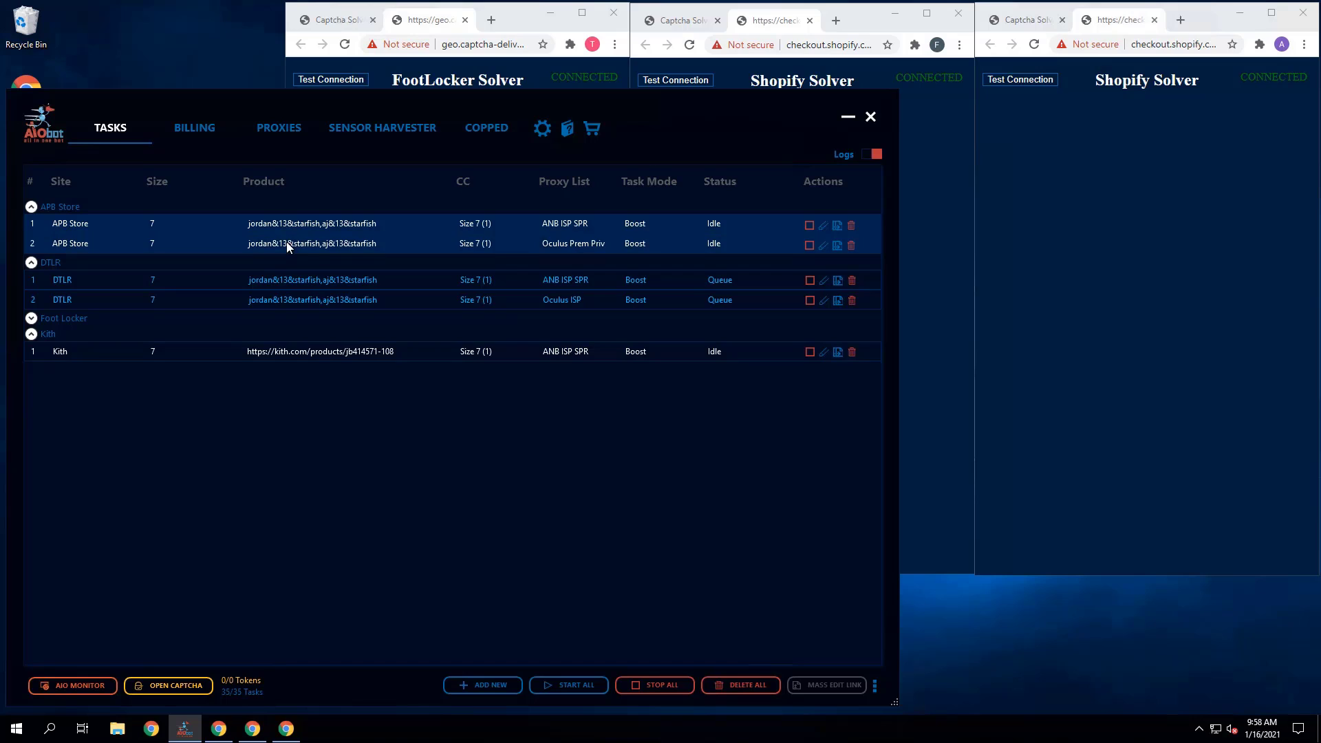
right_click(287, 242)
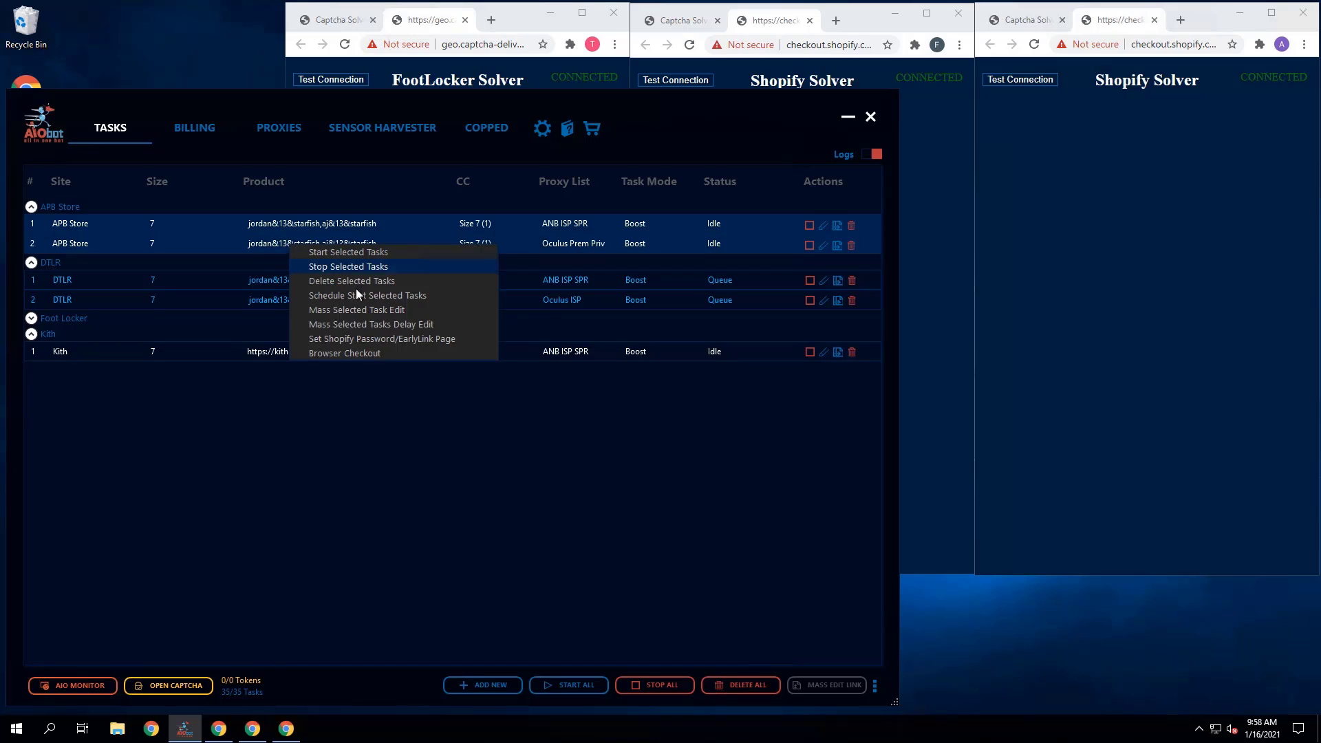
click(352, 326)
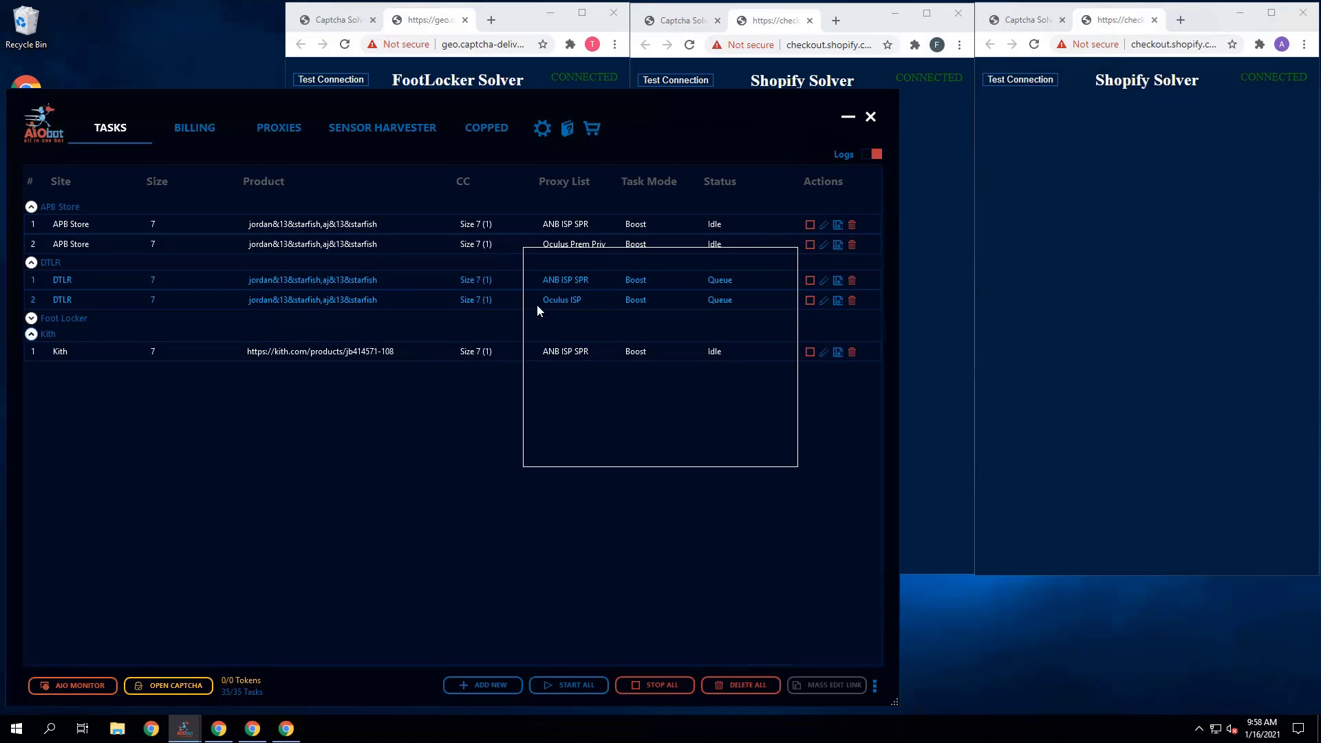
click(569, 313)
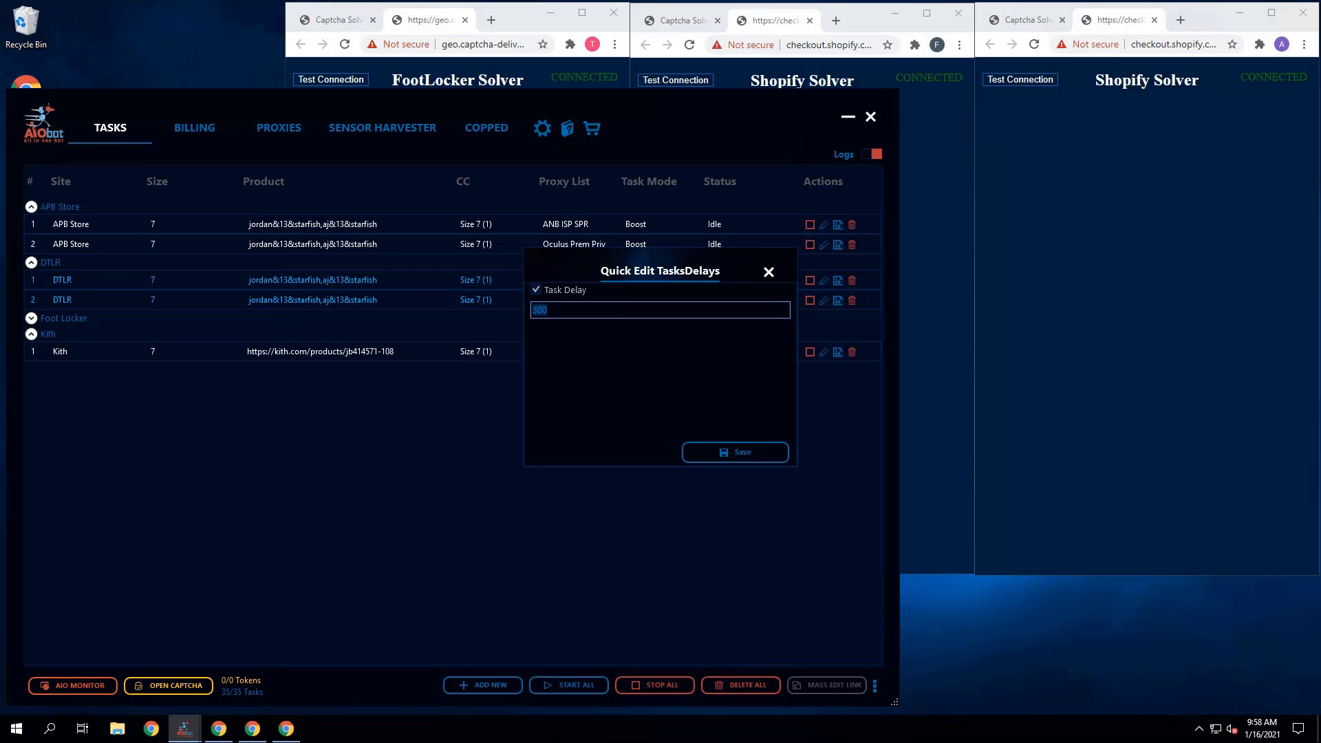
text(10000)
click(738, 461)
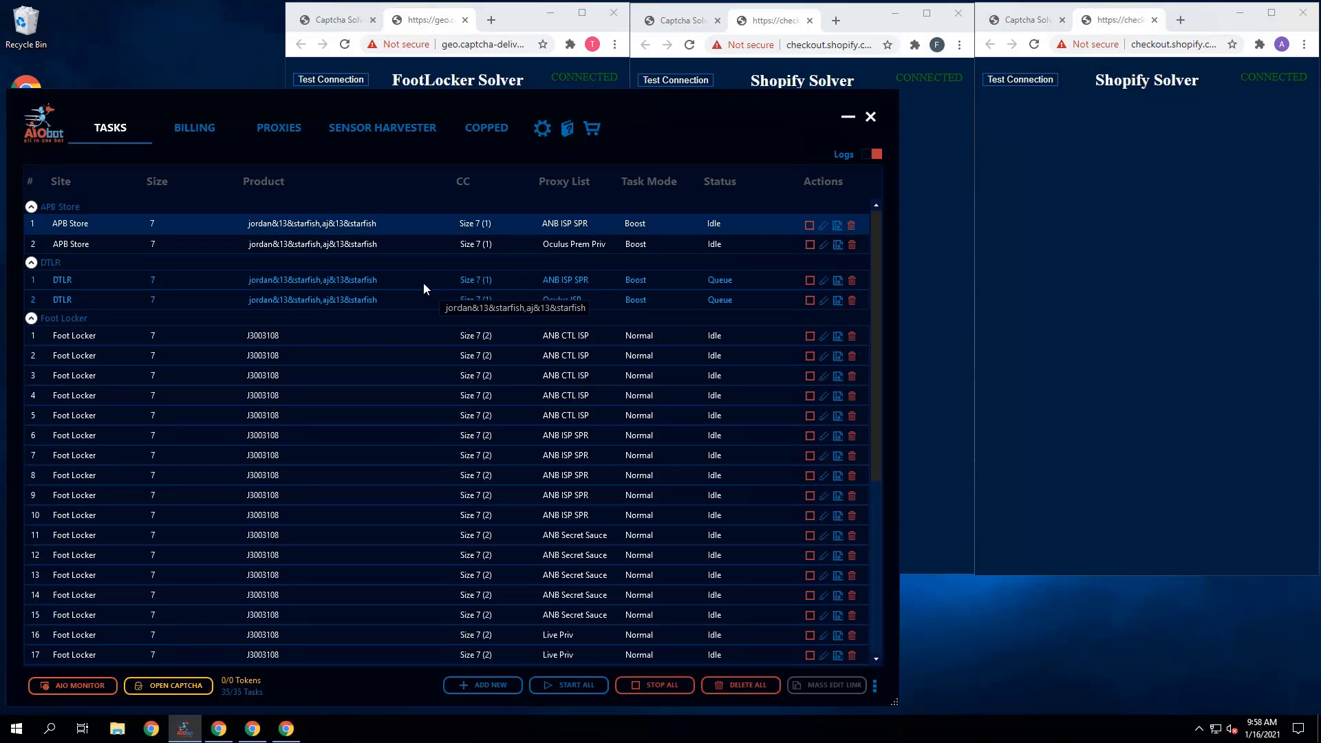
Step: Collapse the Foot Locker group and save a new mass task delay for both DTLR tasks
click(47, 311)
click(95, 276)
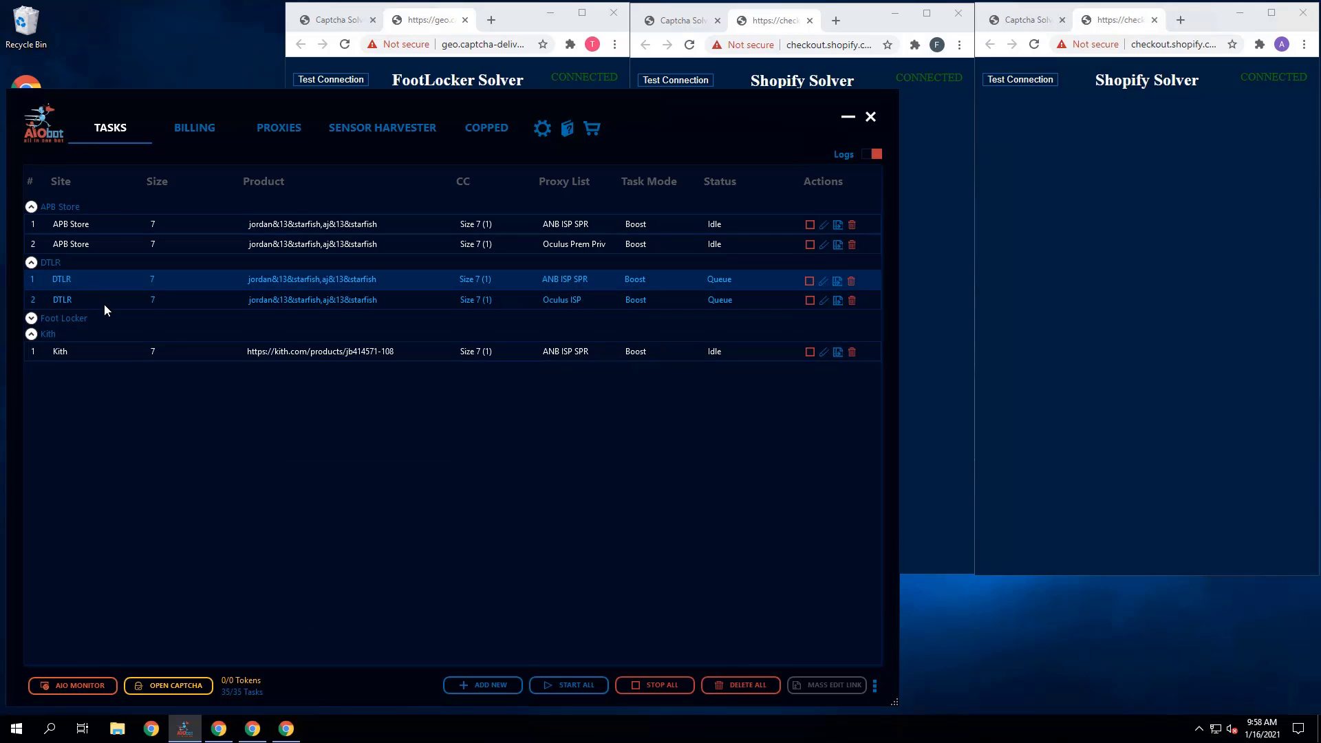
shift+click(105, 303)
right_click(105, 300)
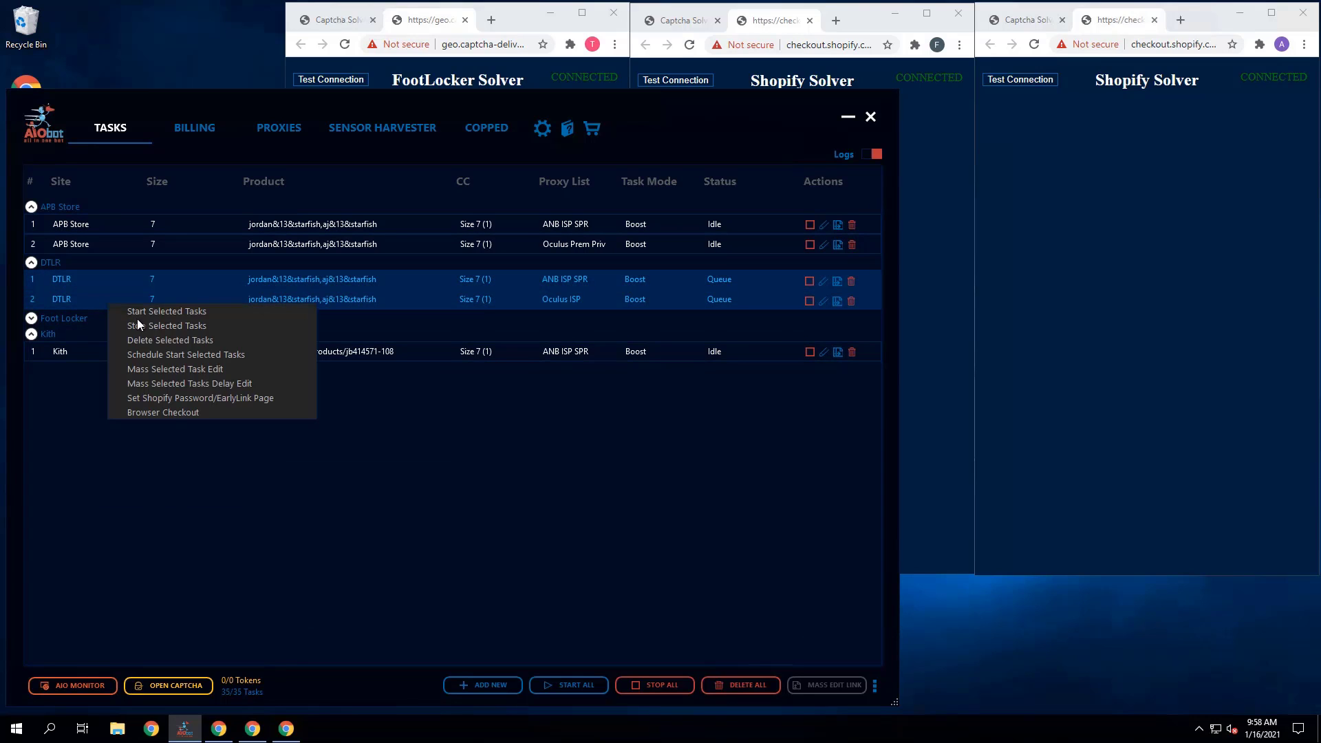
click(163, 383)
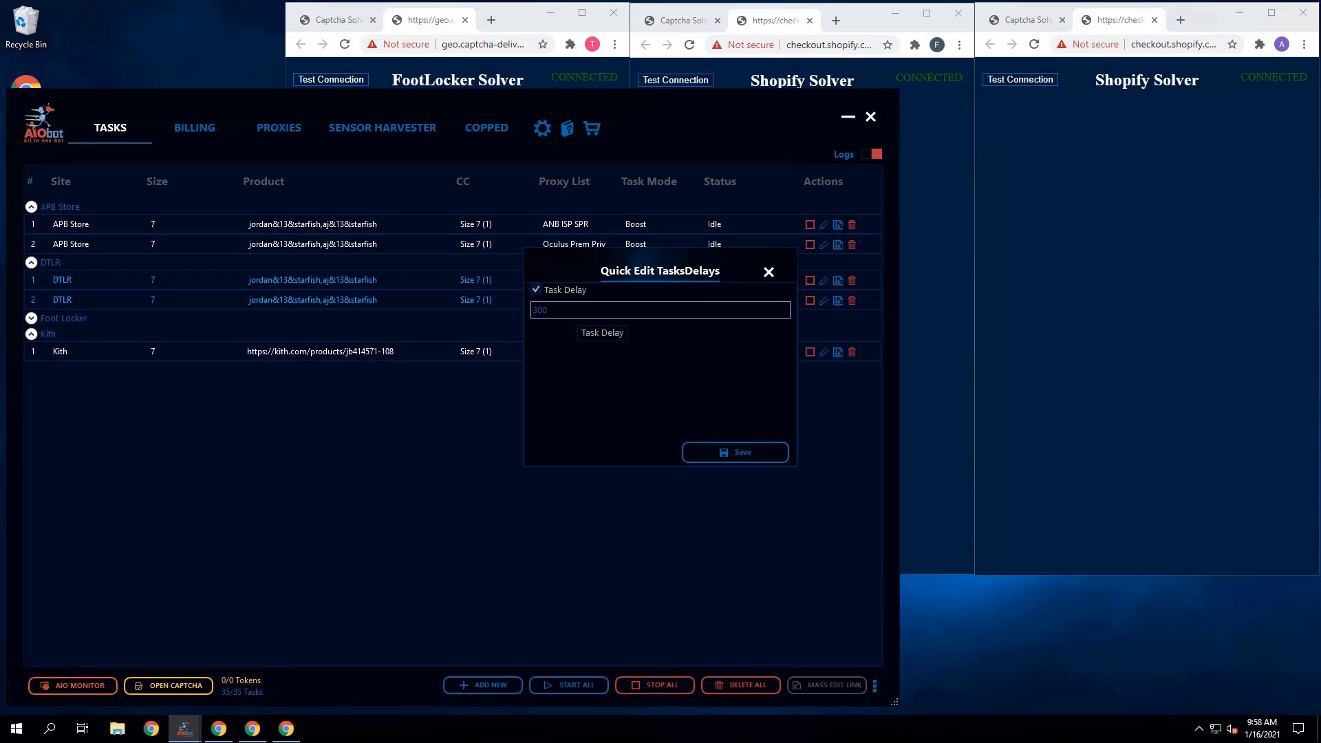
text(00)
click(741, 456)
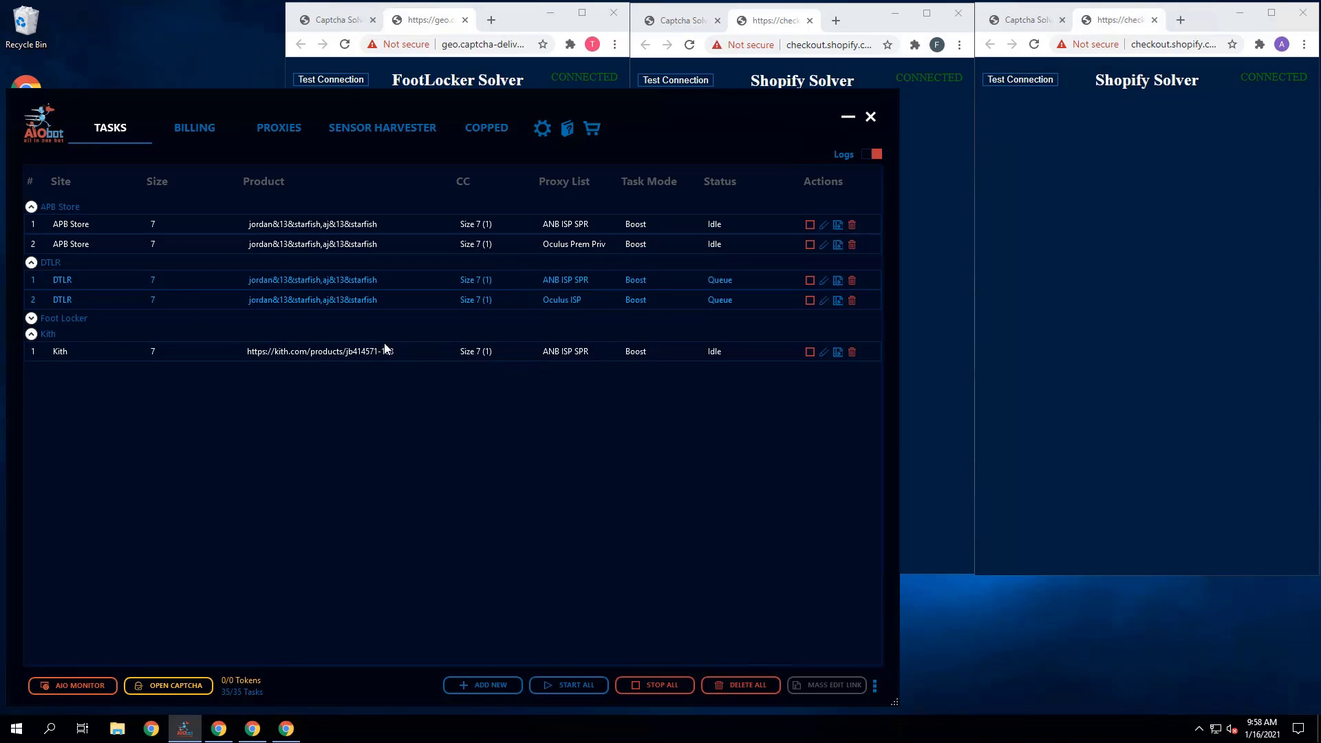
Step: Set the Kith task's delay to 10000 and save it
click(351, 353)
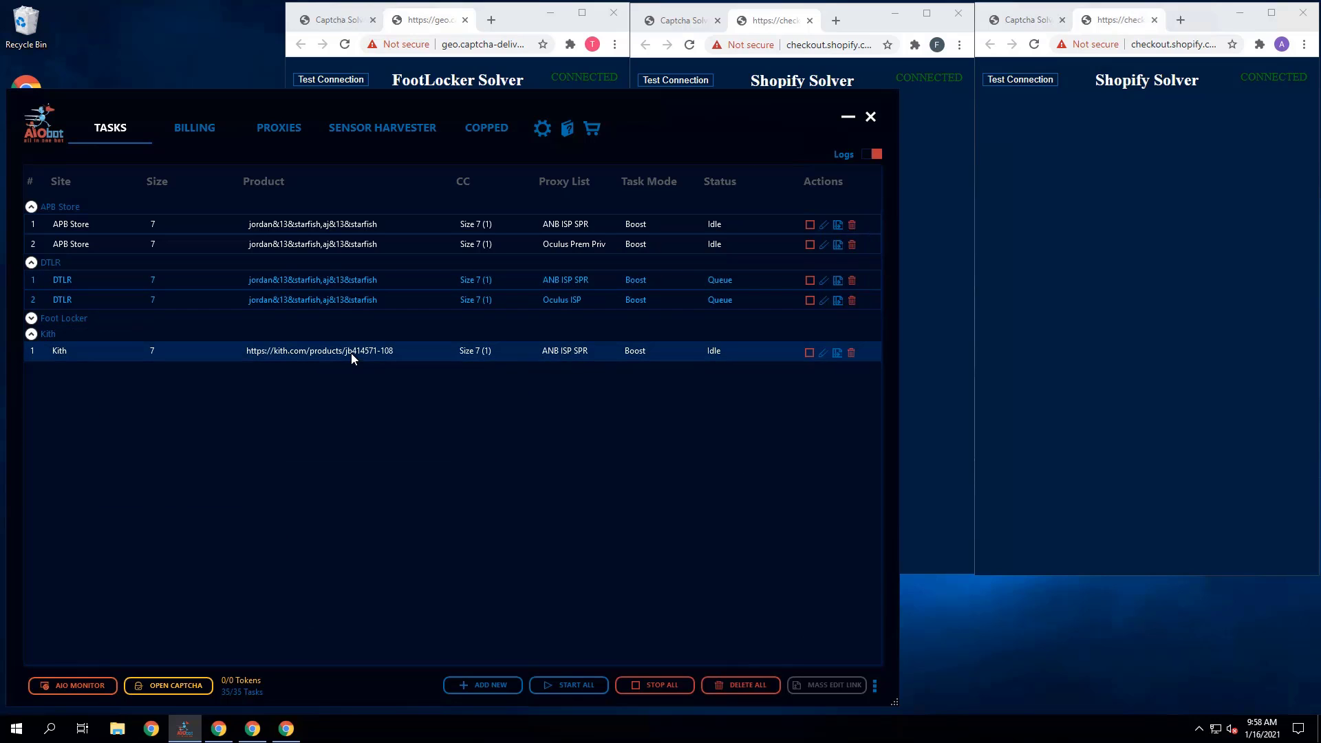
right_click(351, 354)
click(417, 435)
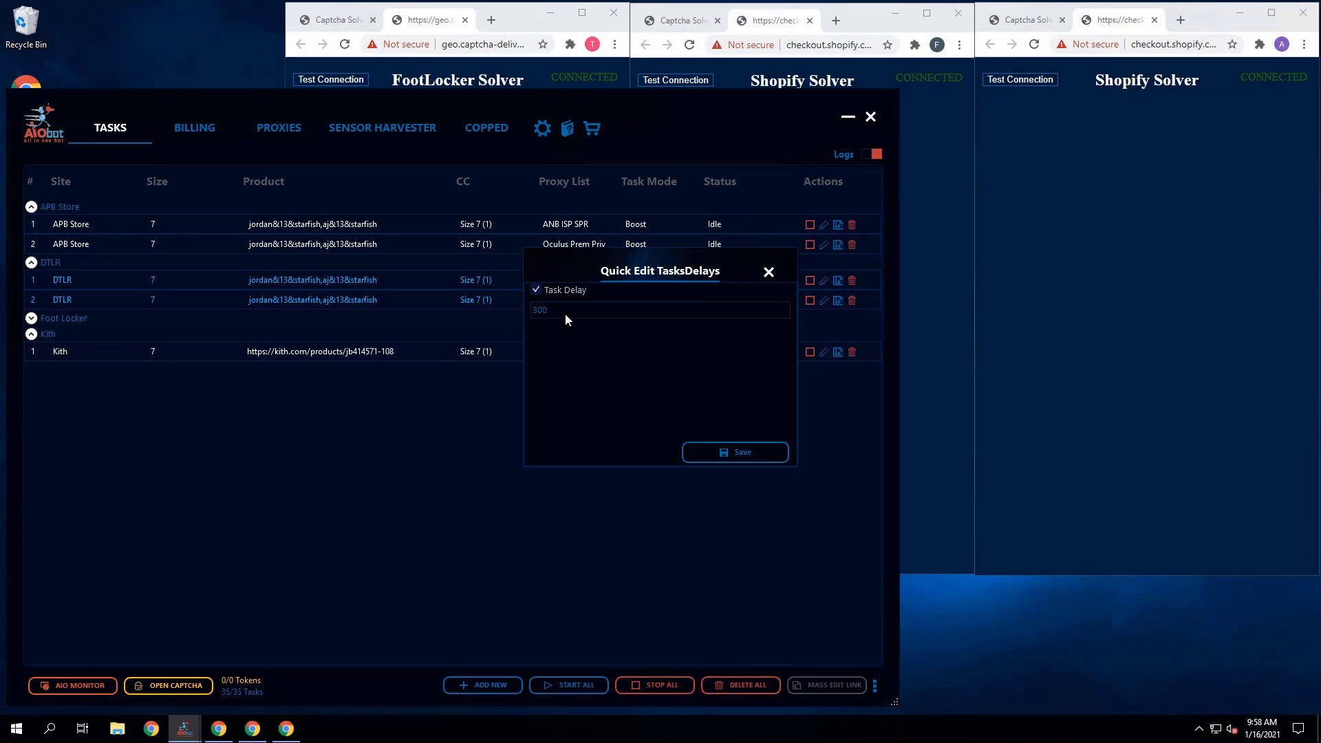
text(10000)
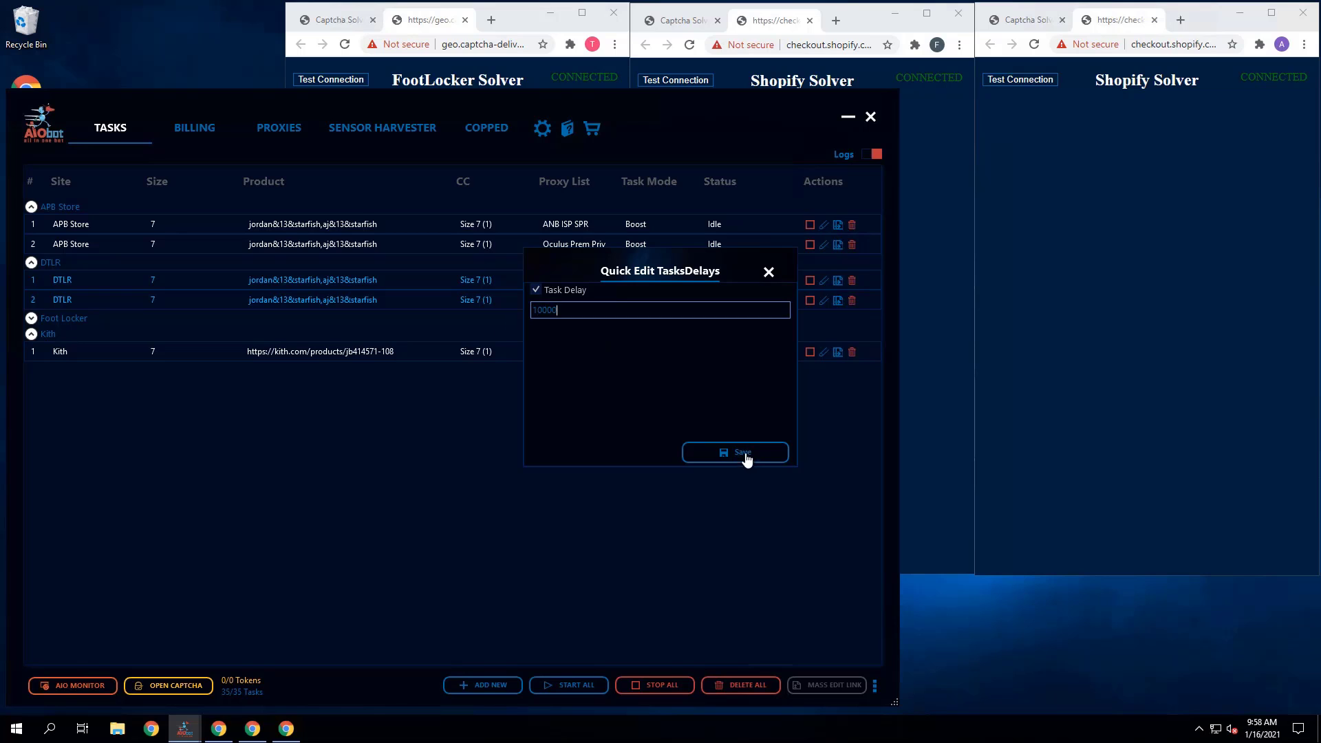
click(745, 454)
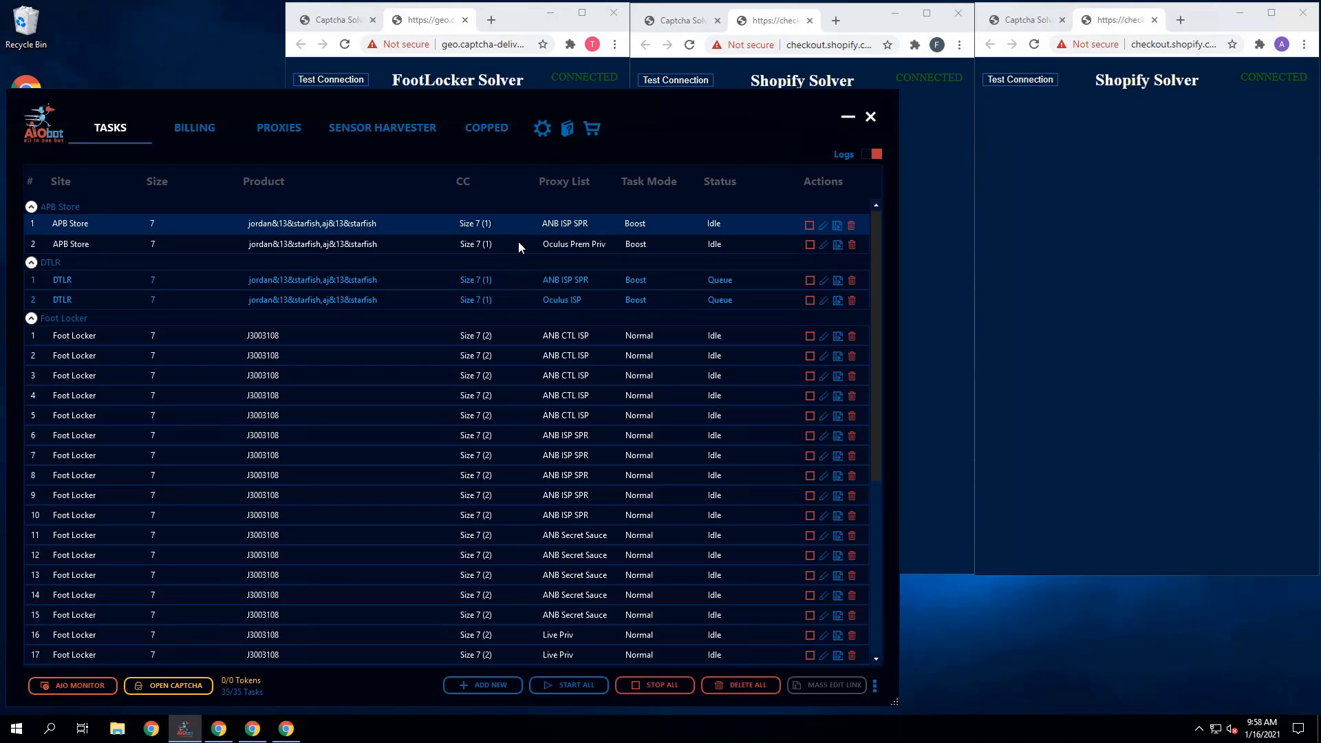
Step: Set the task delay of both APB Store tasks to 5000 and save the mass delay edit
ctrl+click(518, 241)
right_click(518, 242)
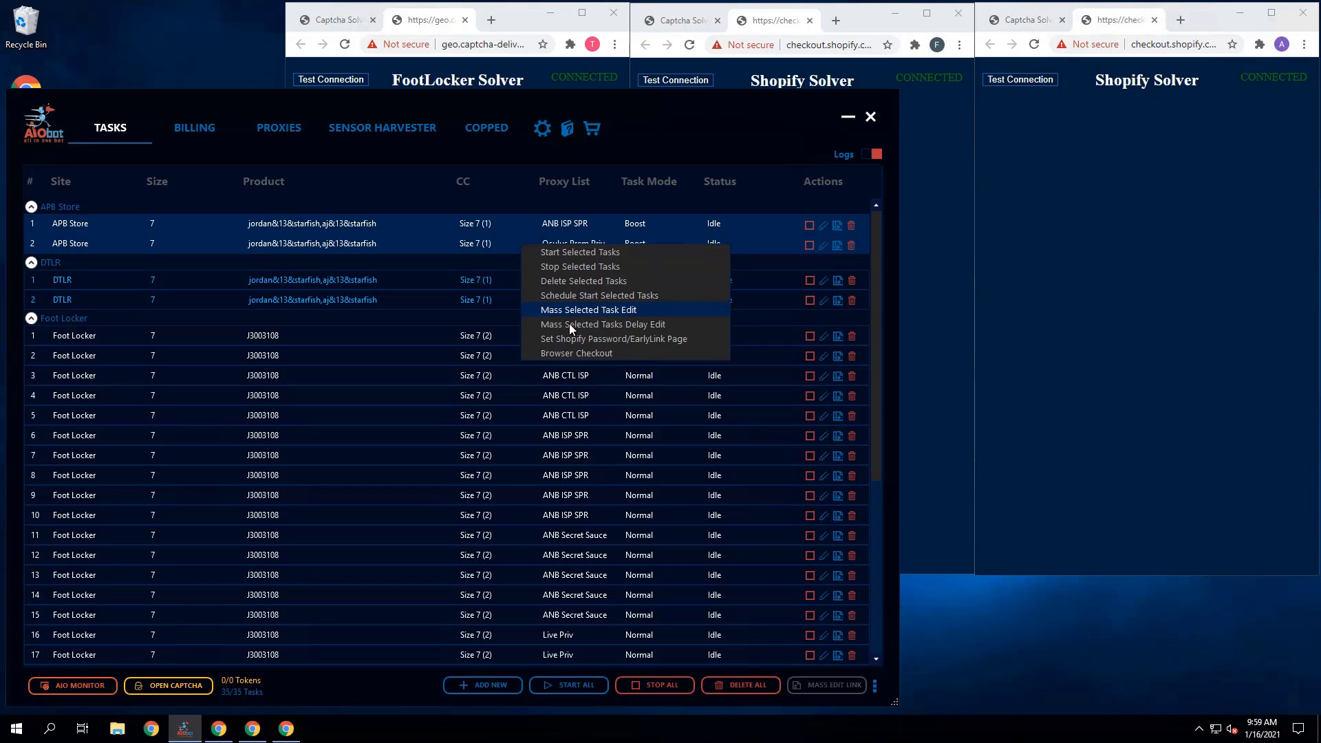
click(568, 324)
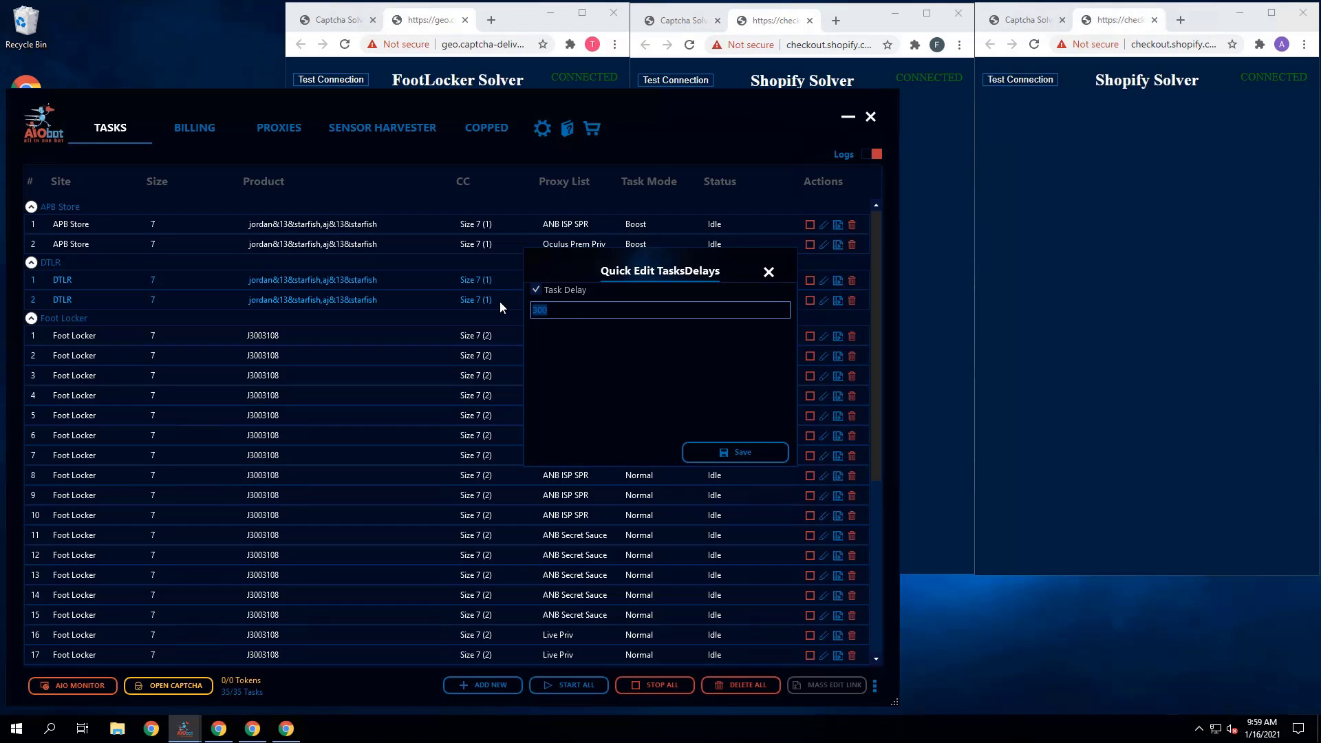
text(5000)
click(733, 451)
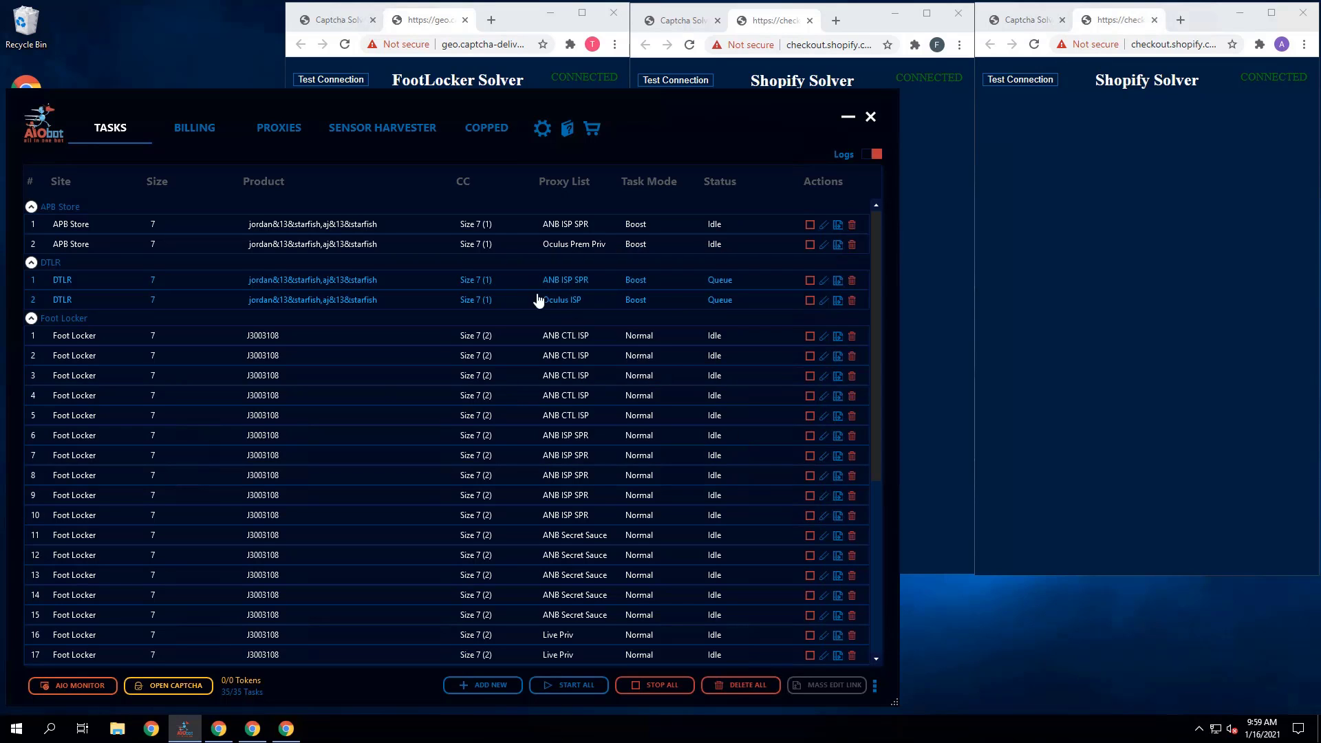
Step: Set the task delay of both DTLR tasks to 5000 and save the mass delay edit
ctrl+click(504, 301)
right_click(506, 300)
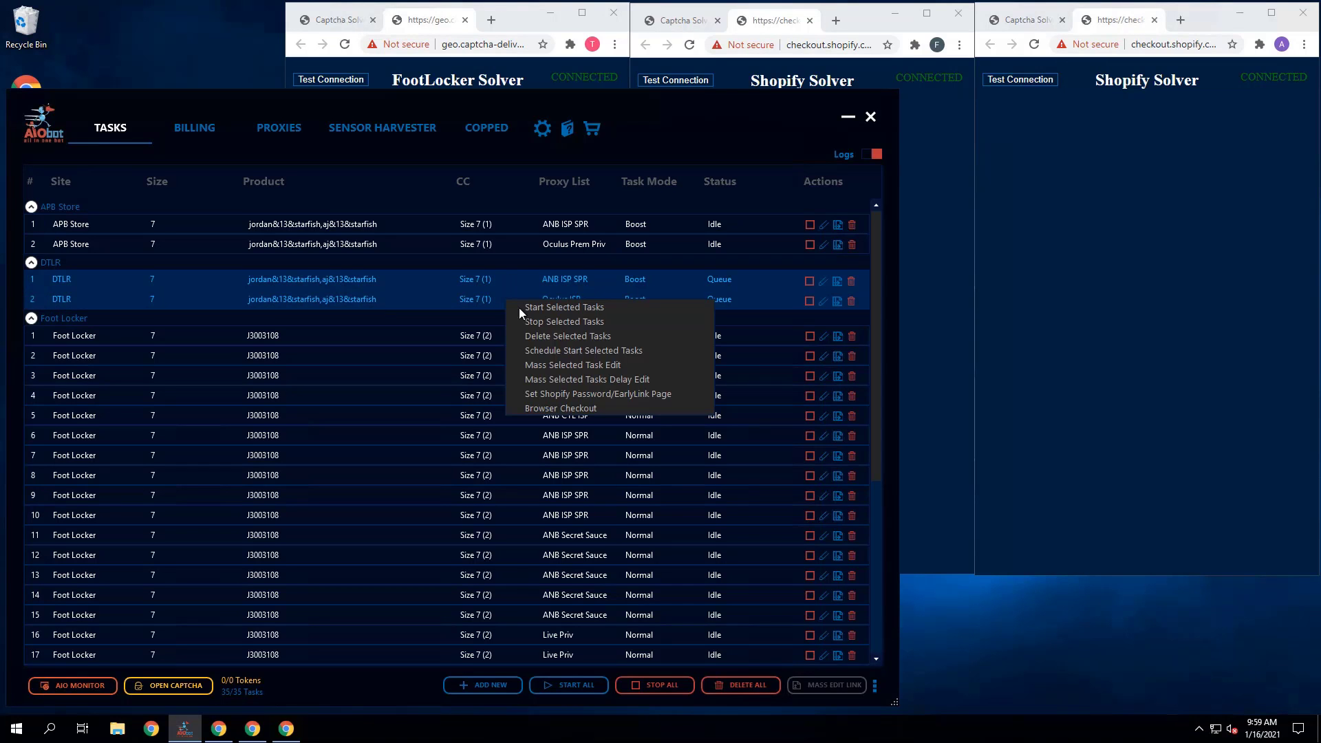
click(554, 380)
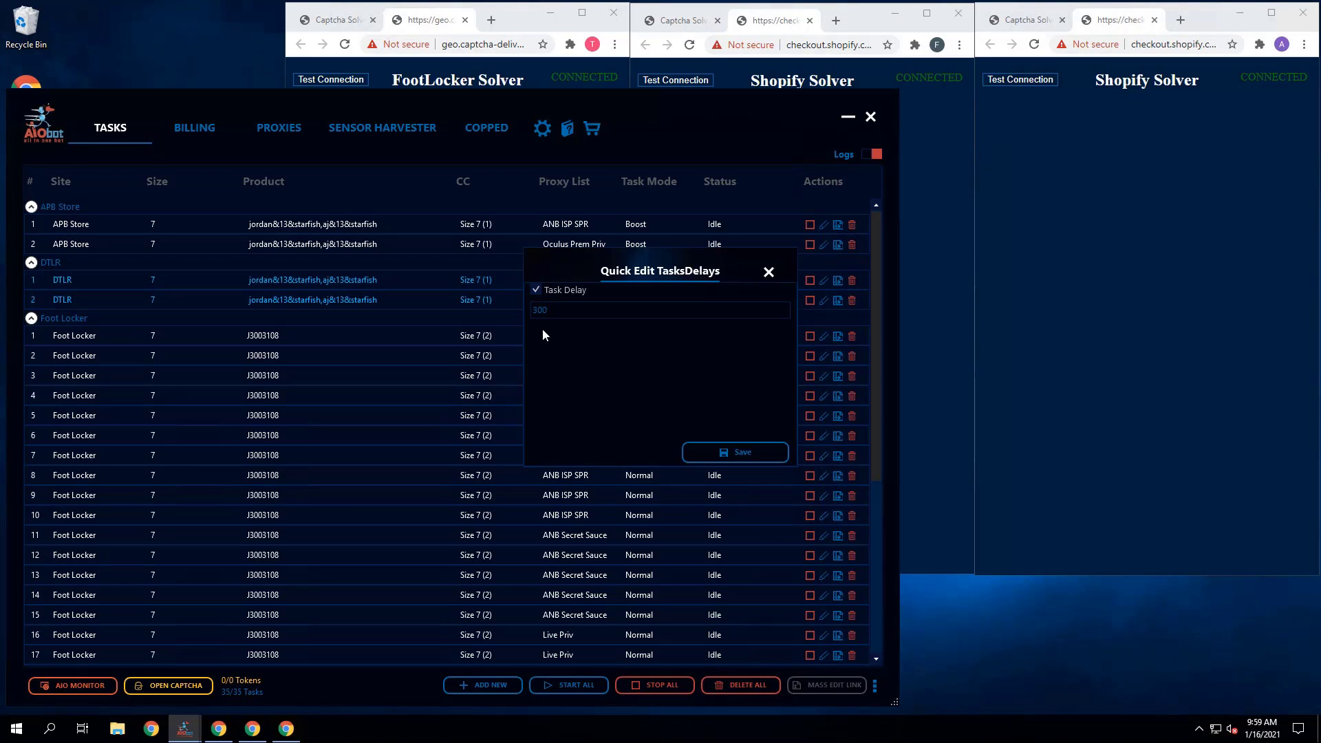
double_click(539, 309)
text(5000)
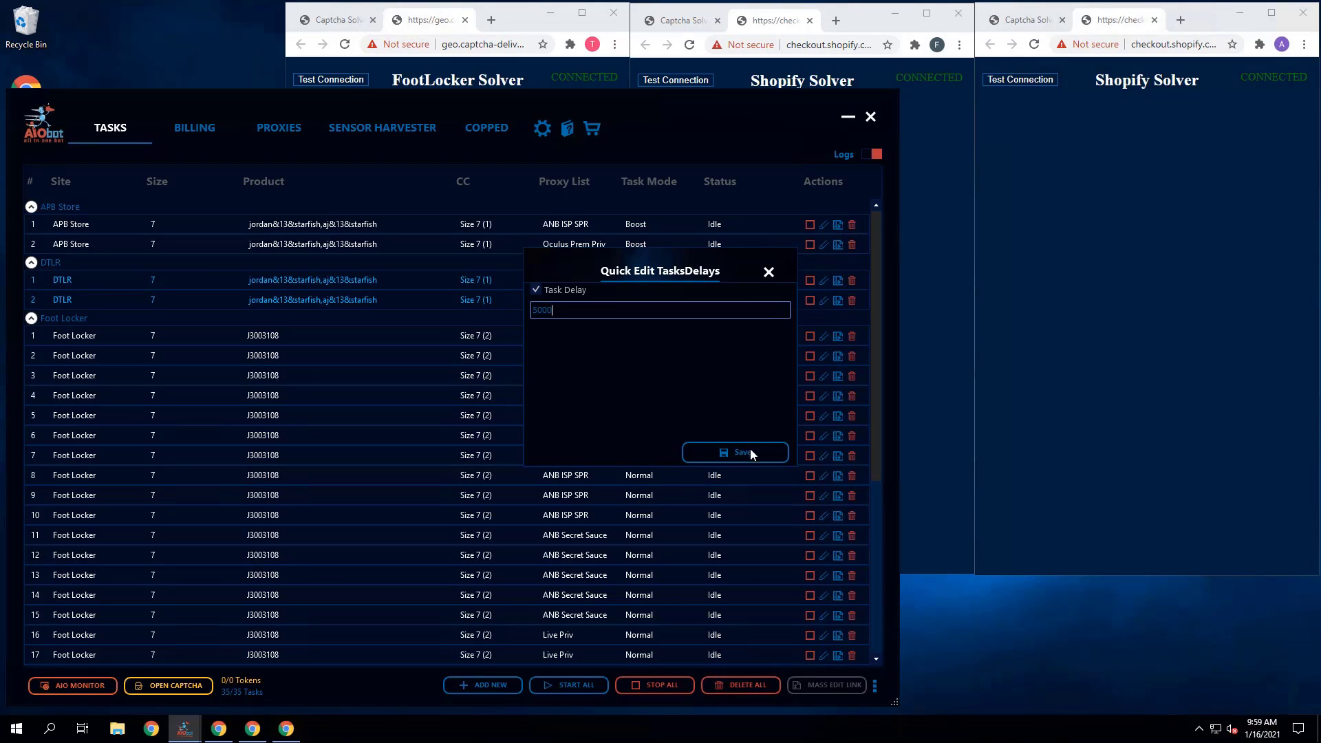
click(745, 458)
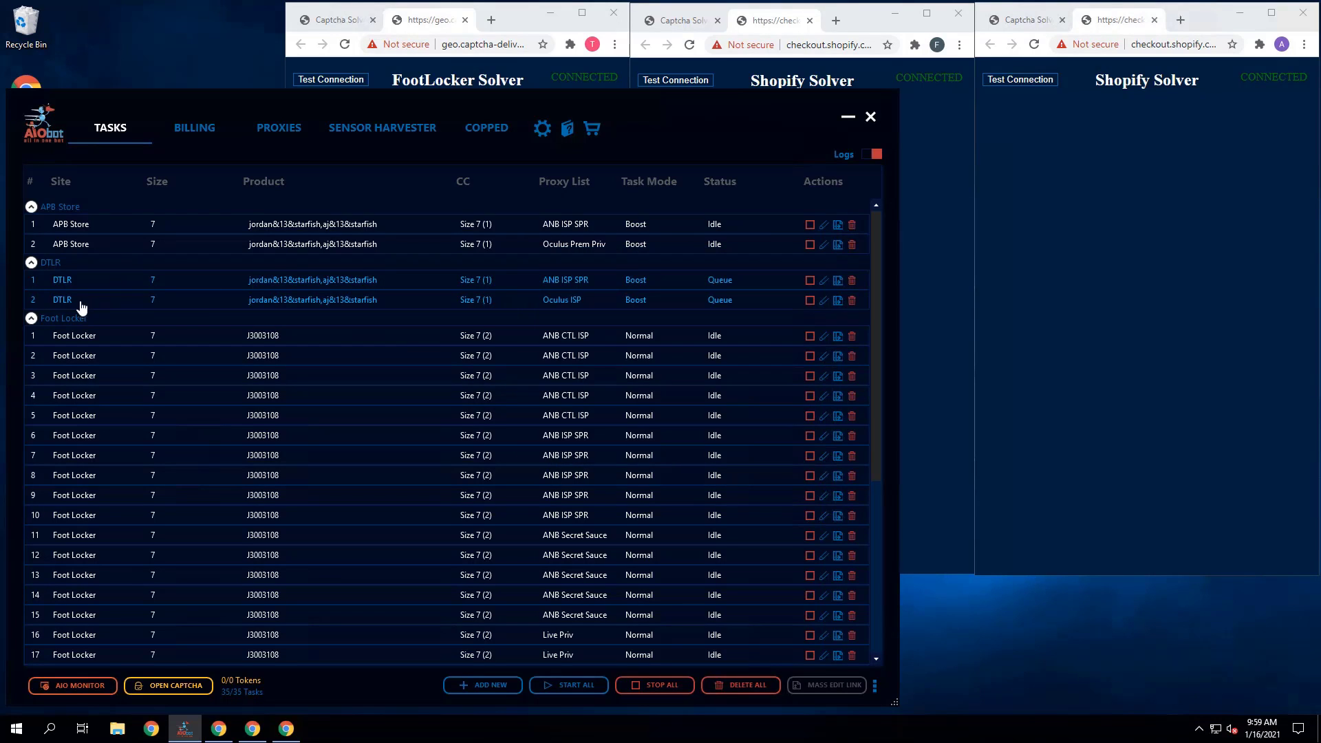
Step: Collapse the Foot Locker group, then set the Kith task's delay to 5000 and save it
click(31, 318)
click(464, 351)
right_click(463, 350)
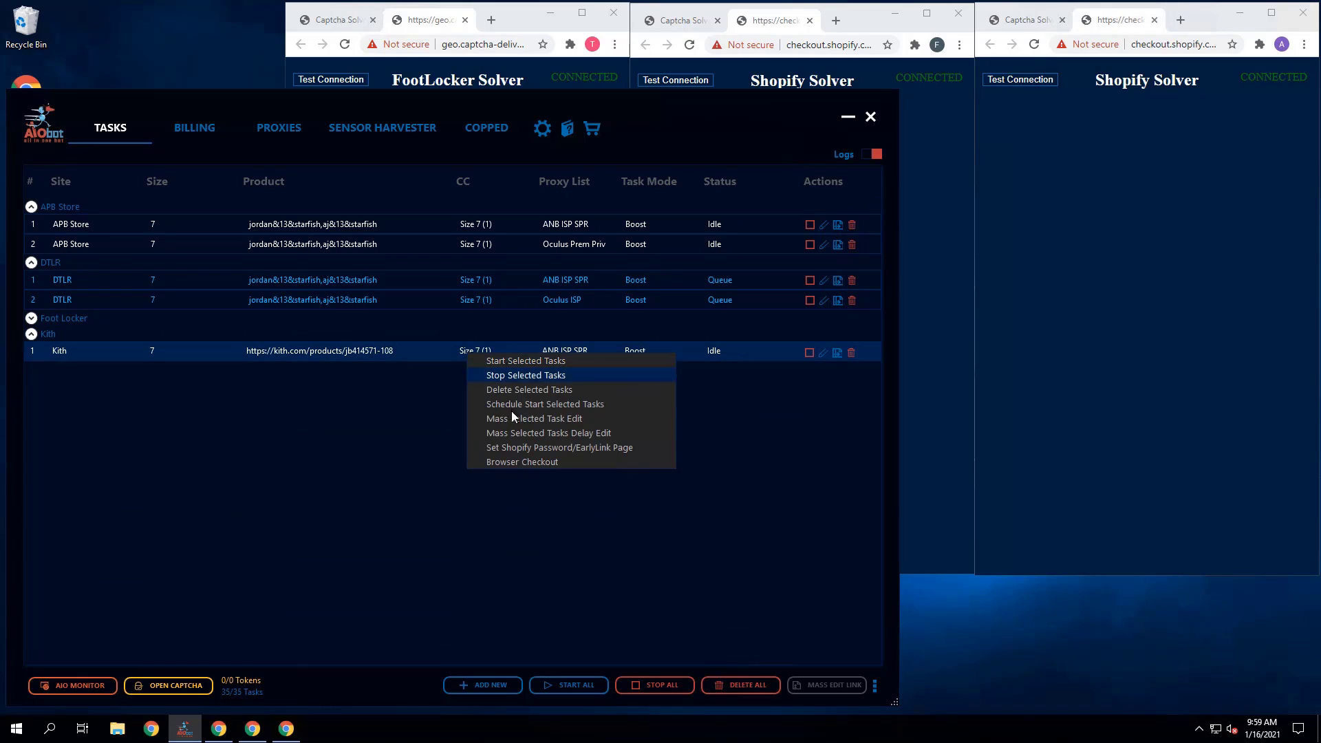
click(524, 429)
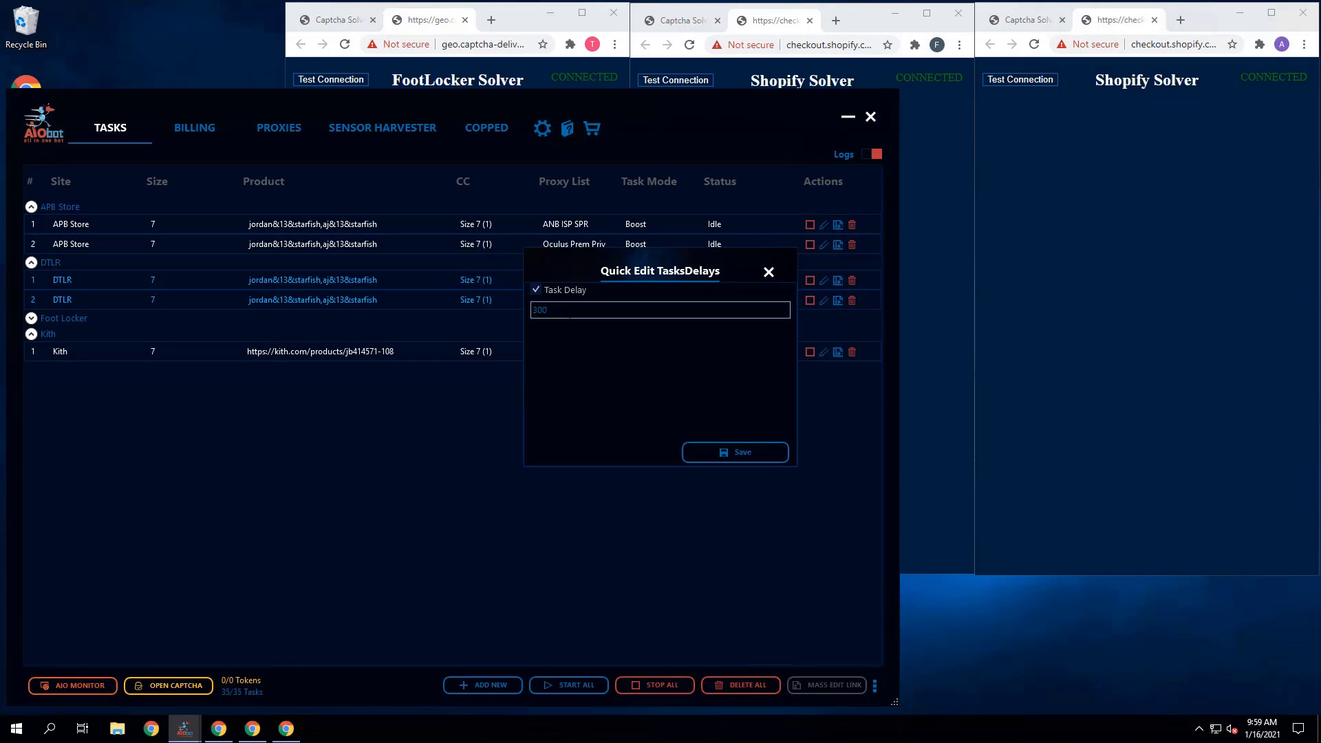
drag(572, 312, 491, 303)
text(5000)
click(742, 457)
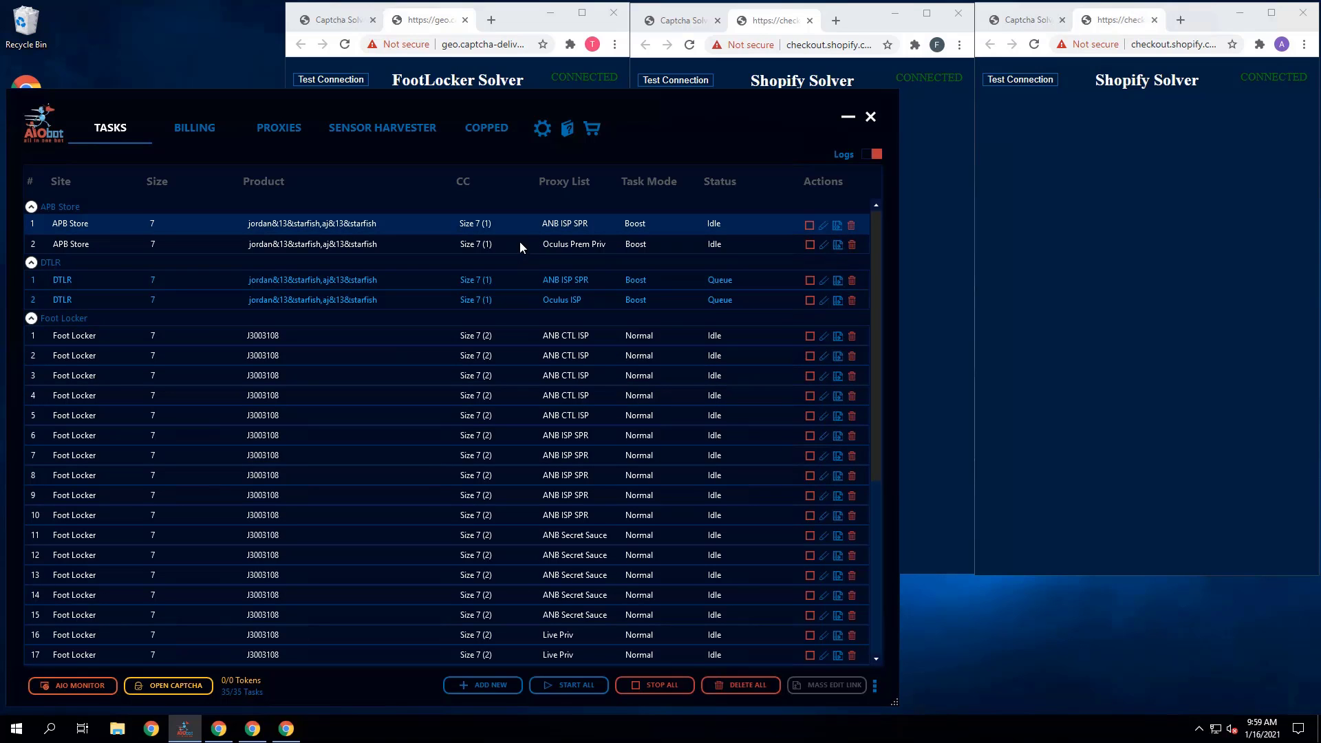
Step: Set the task delay of both APB Store tasks to 3434 and save the mass delay edit
ctrl+click(519, 243)
right_click(520, 243)
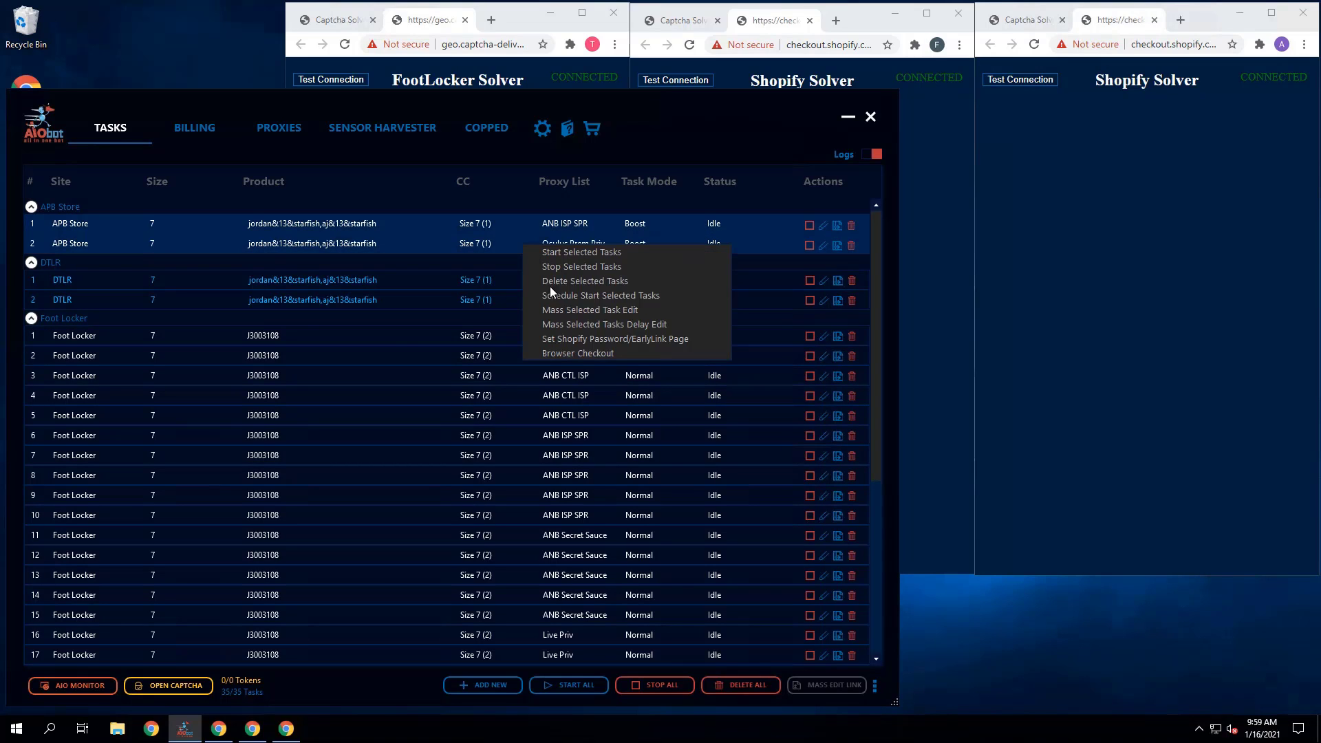
click(568, 325)
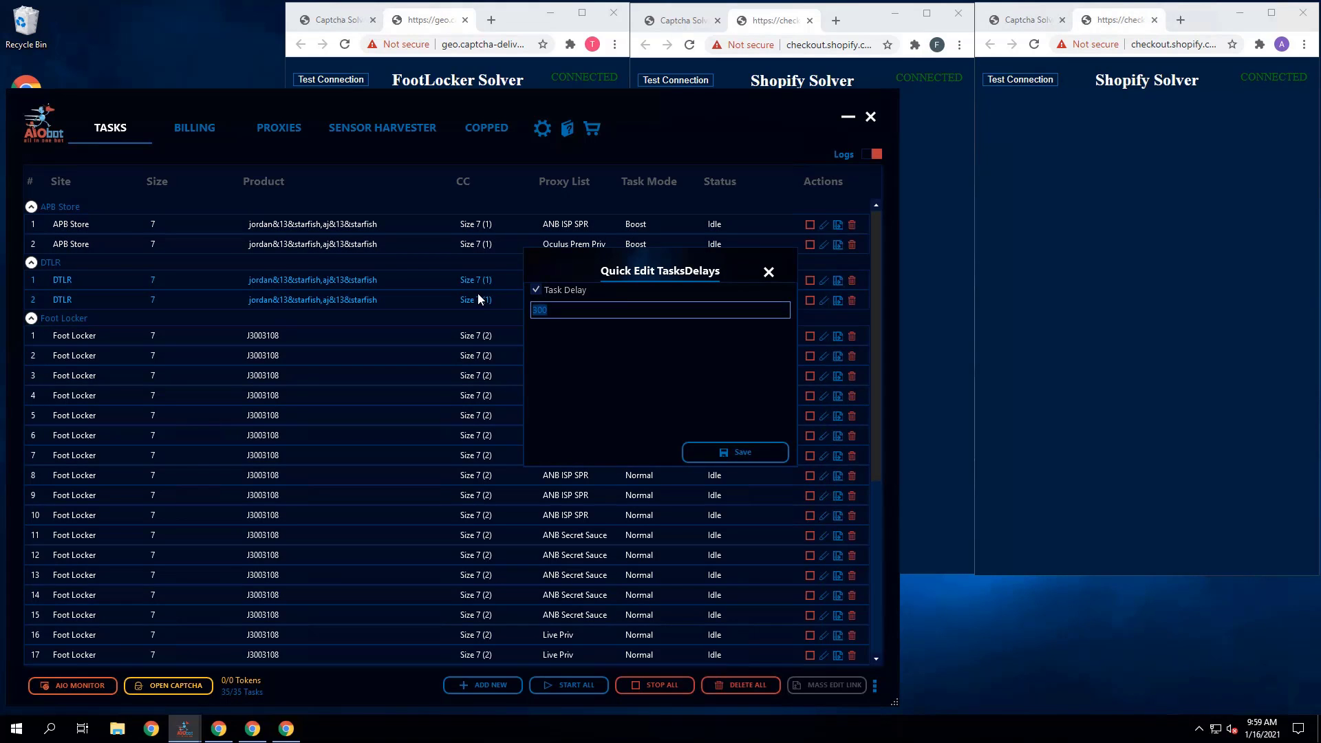
text(3434)
click(718, 454)
Step: Set the task delay of both DTLR tasks to 3500 and save the mass delay edit
click(509, 278)
ctrl+click(510, 298)
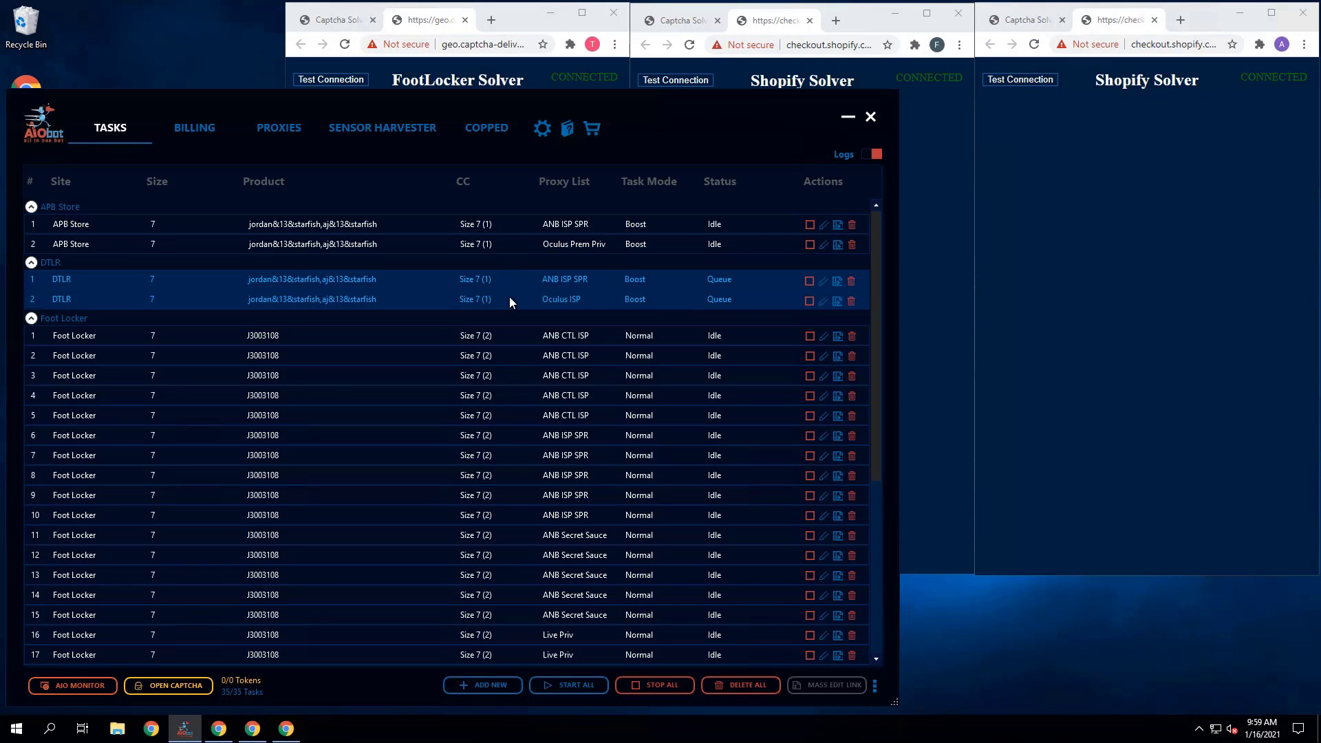
right_click(510, 300)
click(571, 377)
text(3)
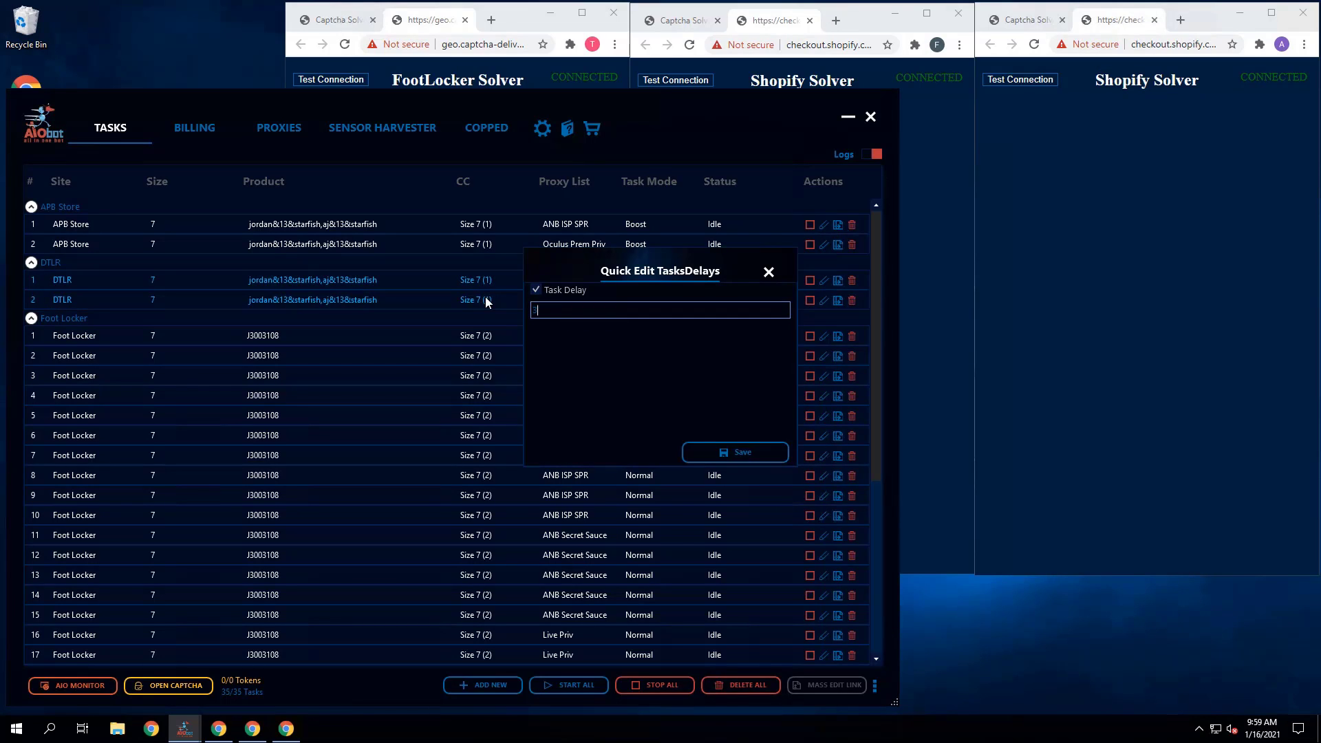
text(500)
click(735, 451)
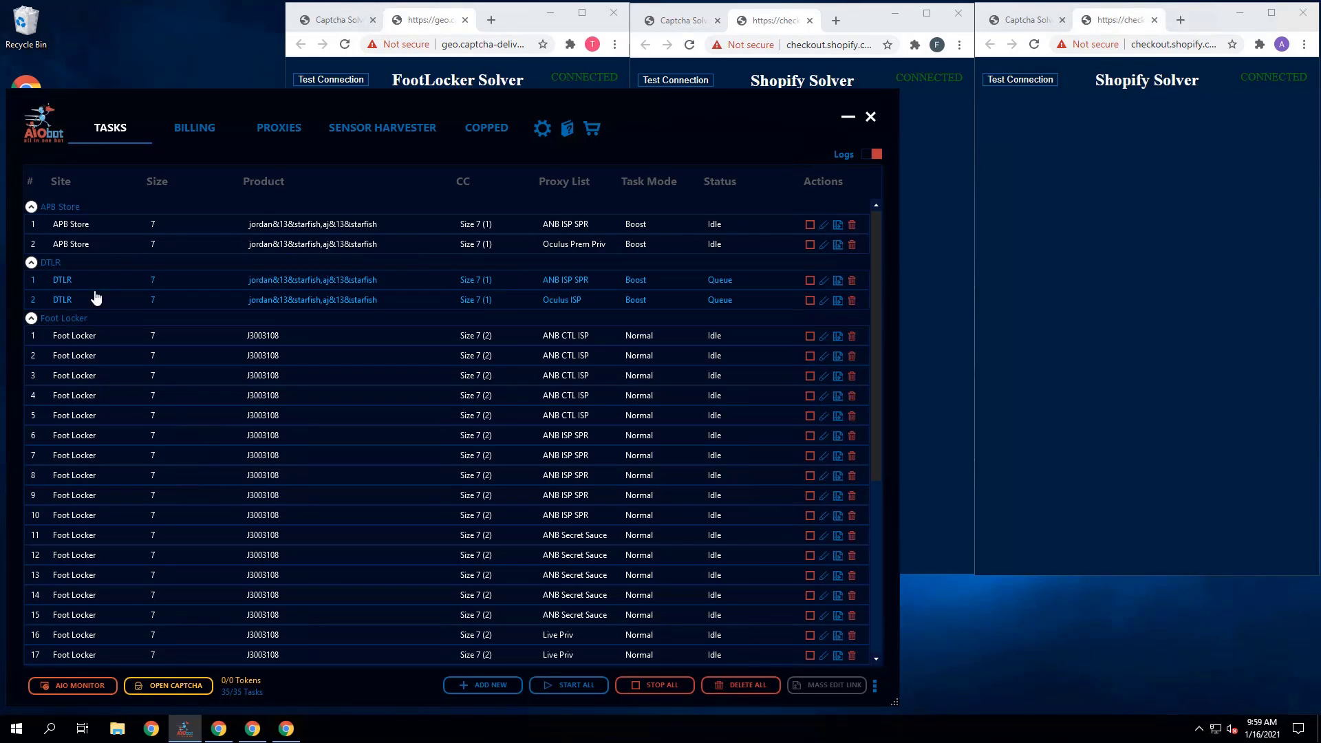
Step: Collapse the Foot Locker group, and set the Kith task's delay to 3000 and save it
click(31, 318)
right_click(456, 356)
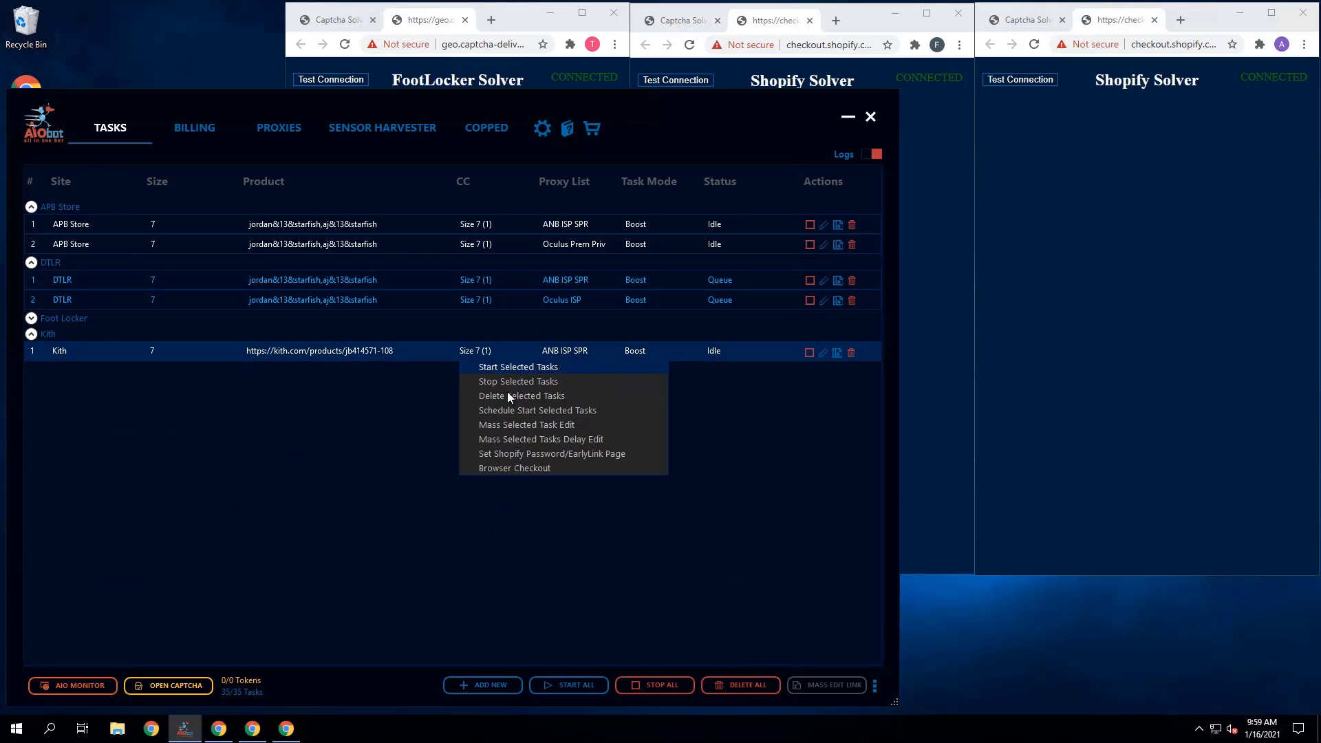
click(514, 442)
drag(550, 310, 486, 304)
text(3000)
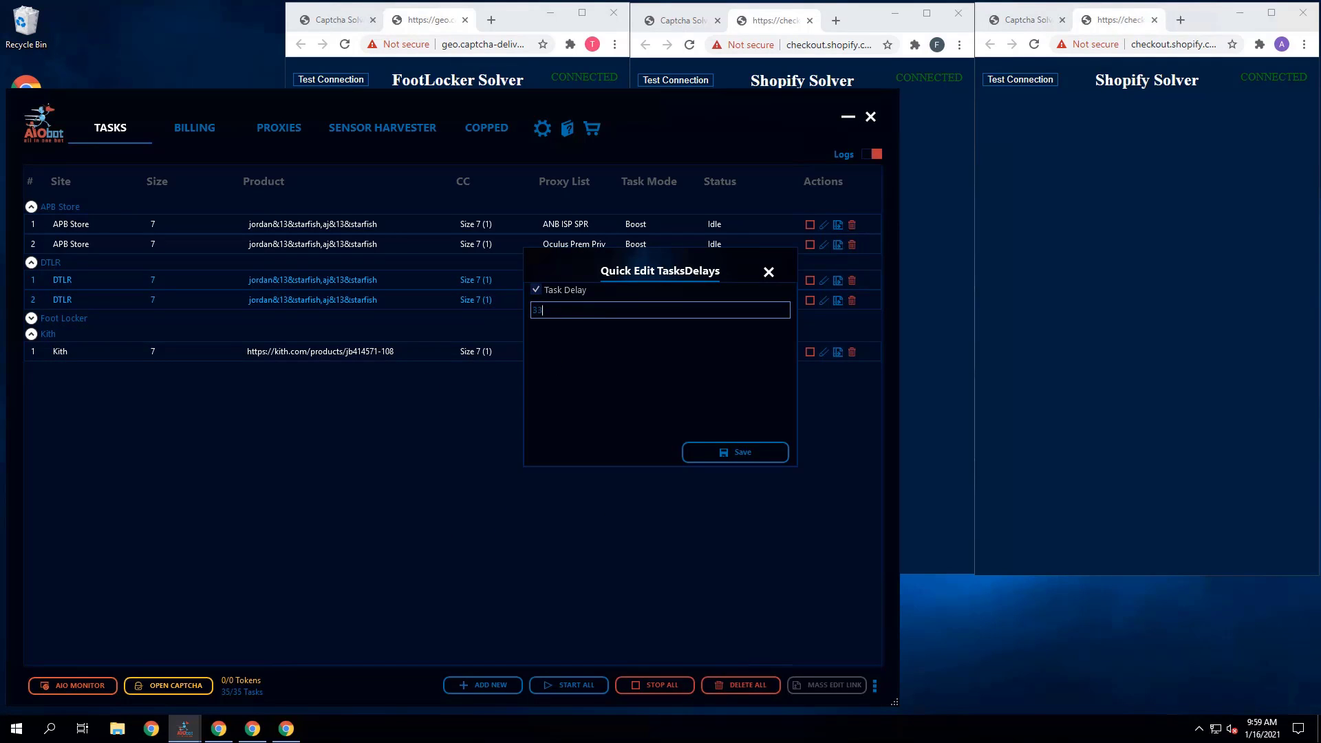
click(731, 452)
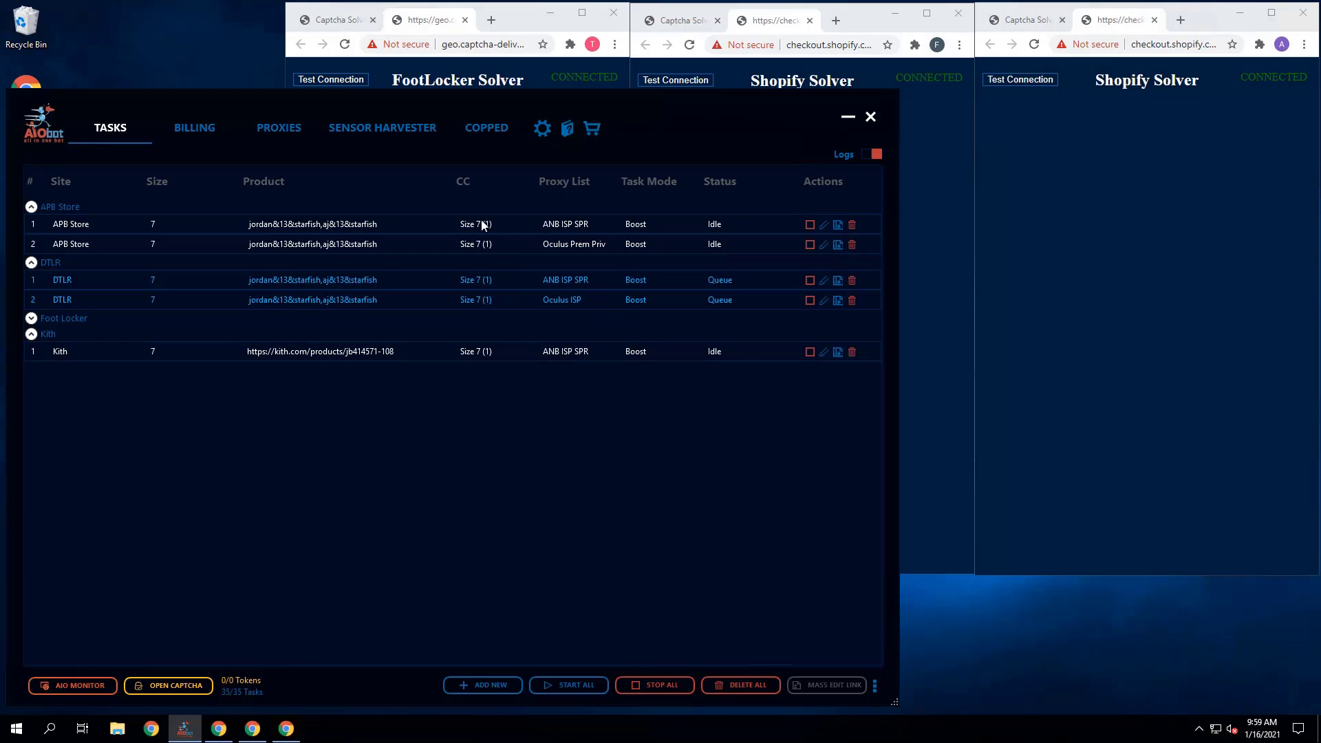
Step: Keep the Foot Locker group collapsed and bring the captcha solver windows in front of the task window
click(31, 319)
click(32, 321)
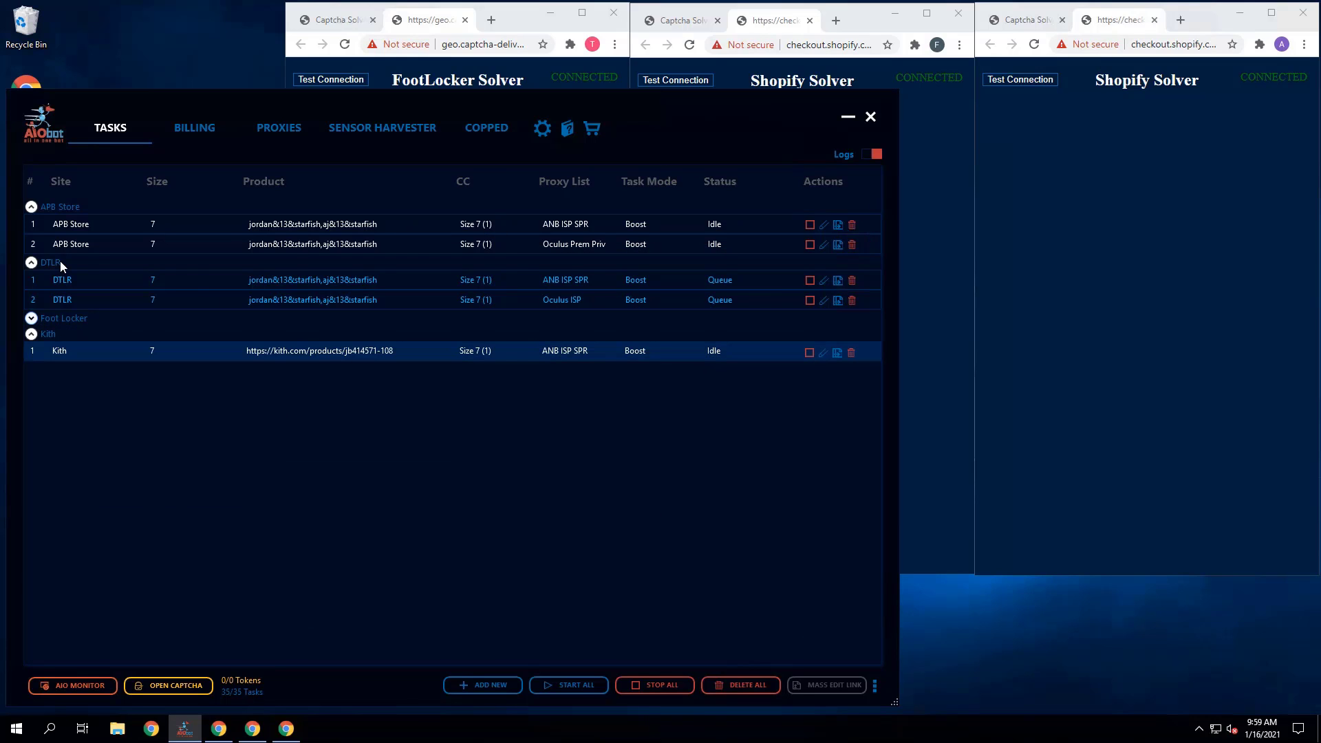
click(860, 19)
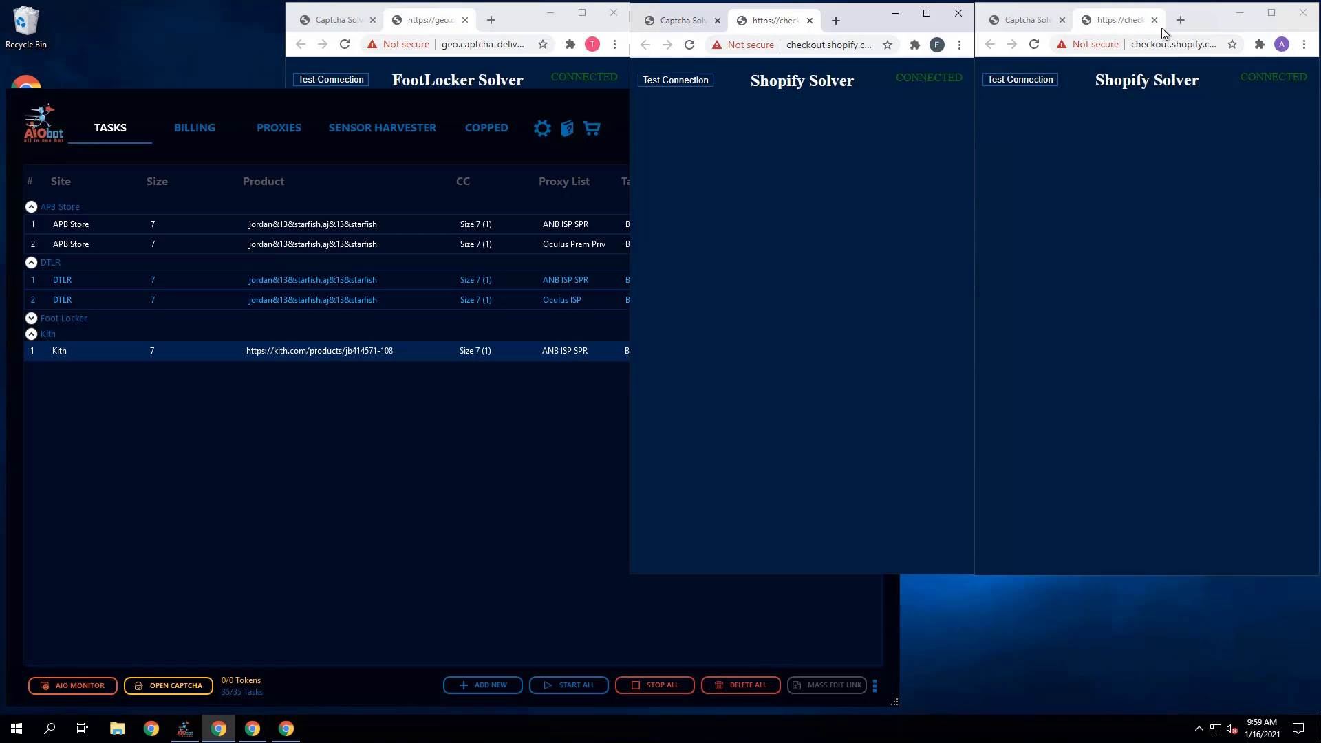
click(1203, 18)
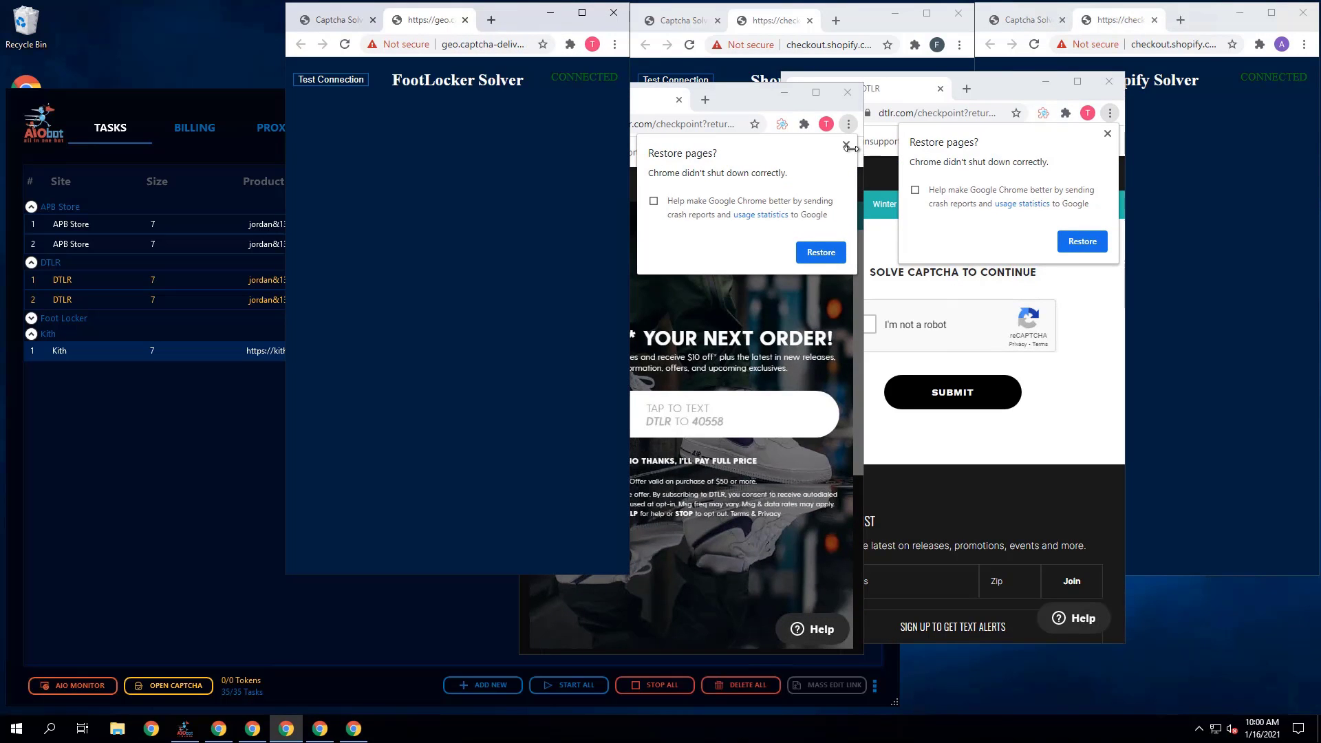
Step: Dismiss the page-restore prompts in both DTLR checkpoint windows and close the discount pop-up in one of them
click(847, 144)
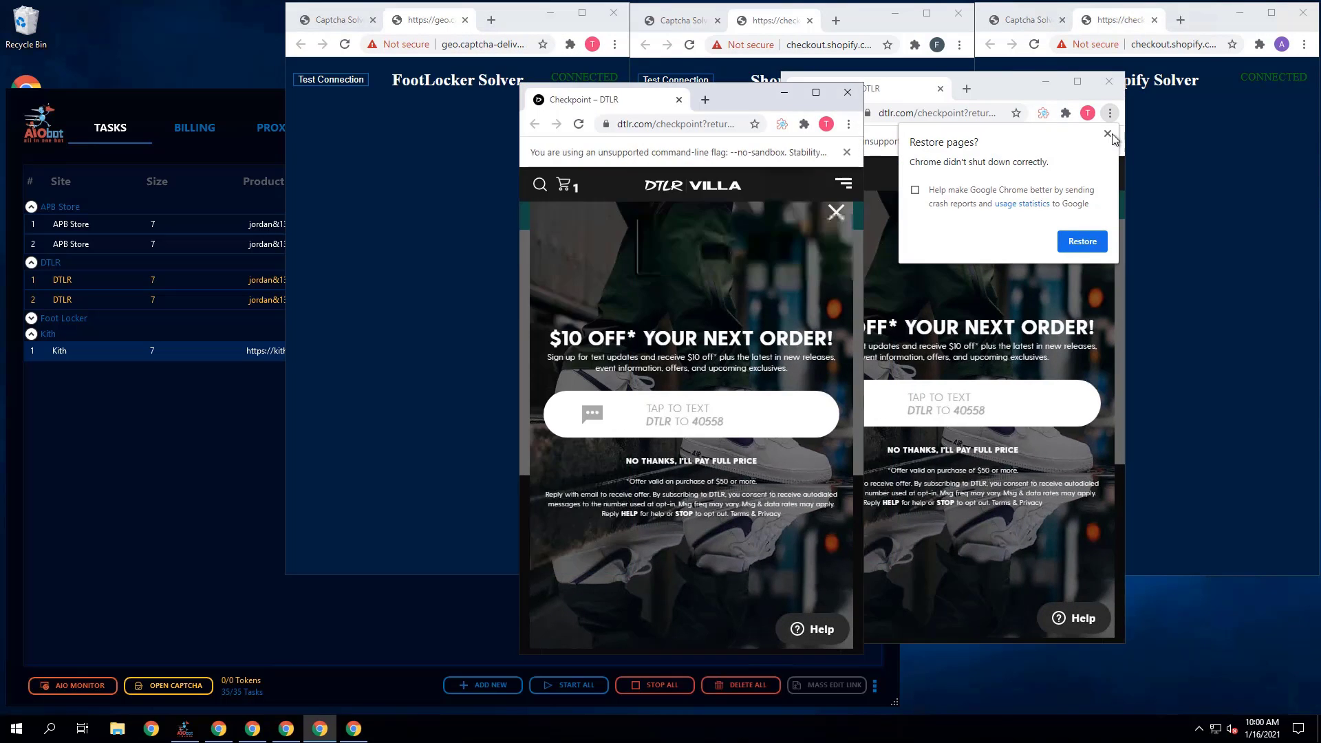
click(1108, 134)
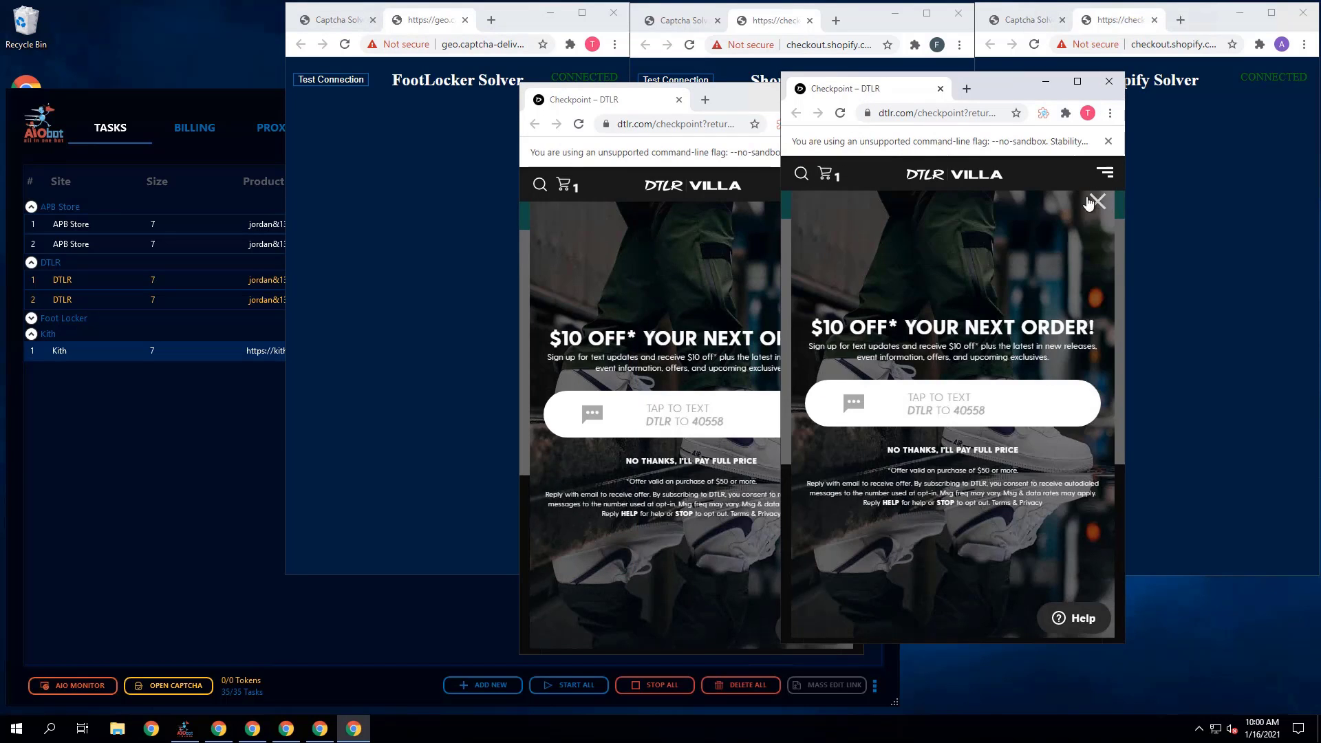
click(1098, 201)
click(717, 121)
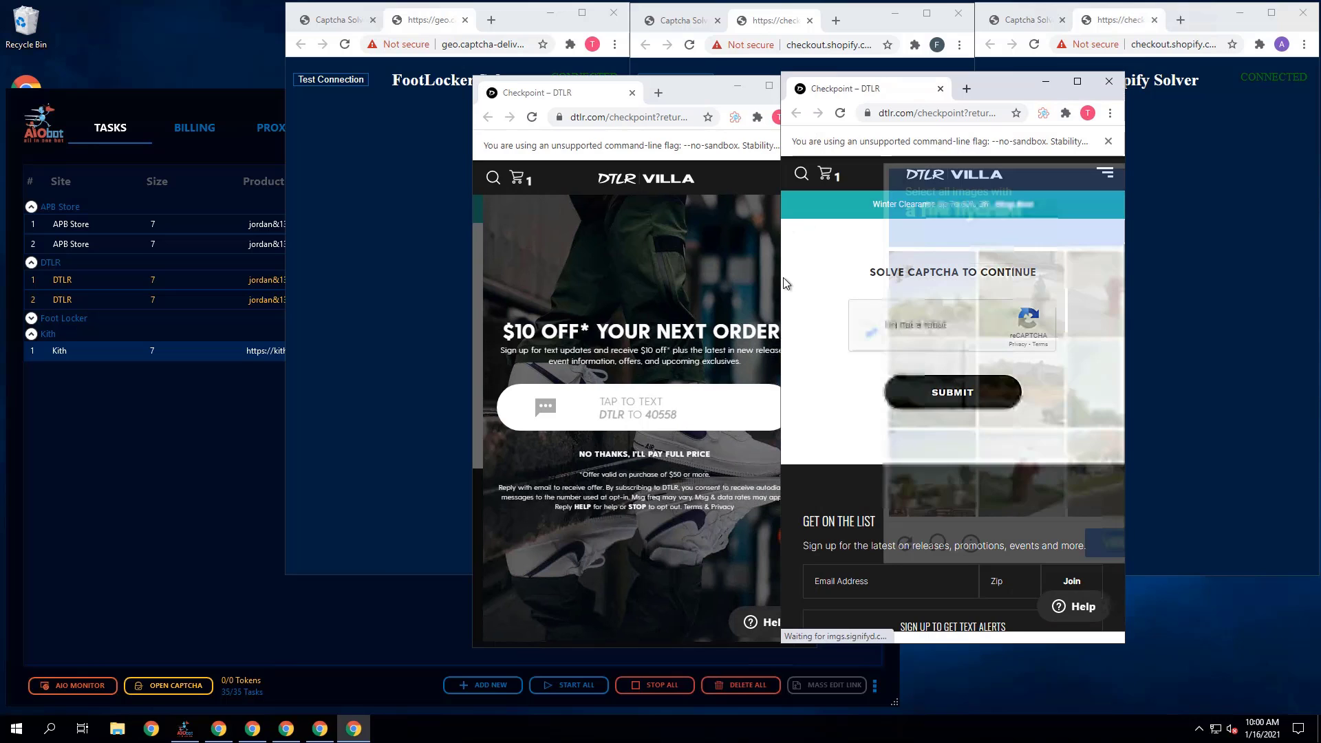
Step: Solve the captcha in the first DTLR checkpoint window by selecting all fire hydrant images
click(1072, 324)
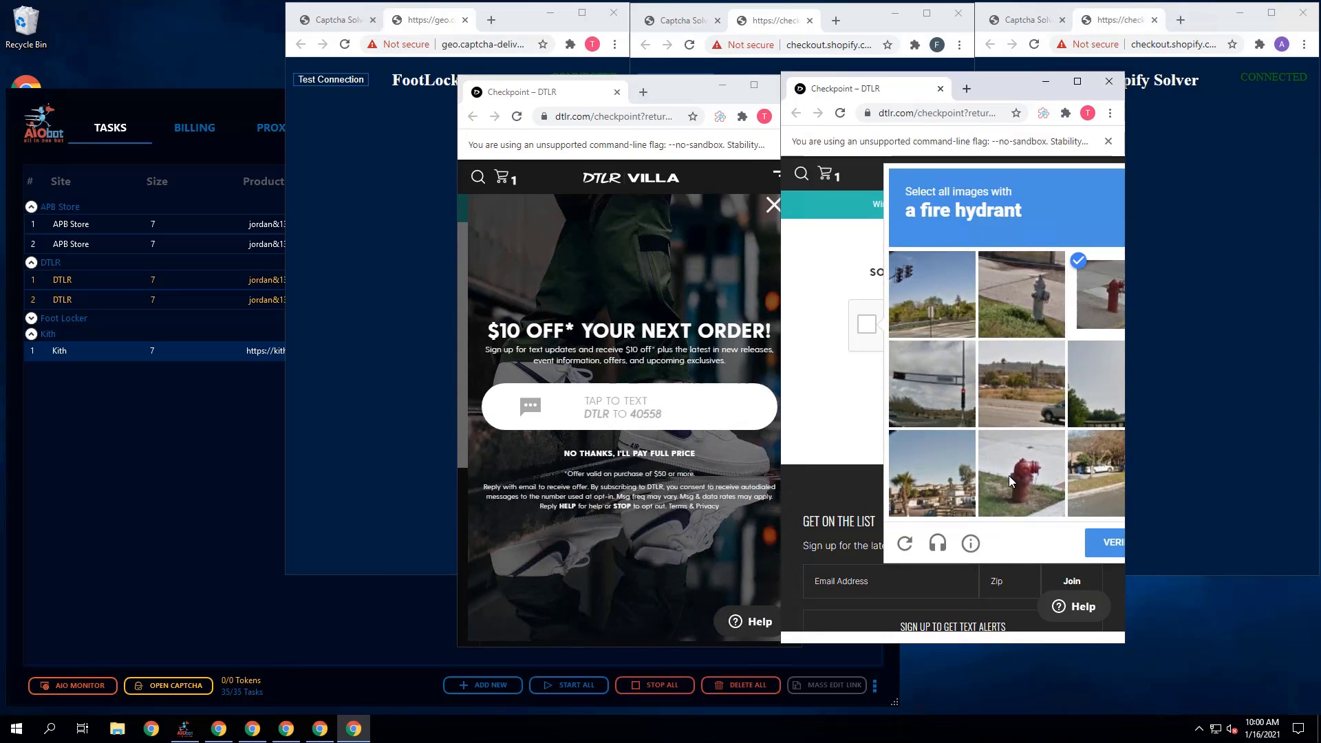
click(1022, 295)
click(1010, 474)
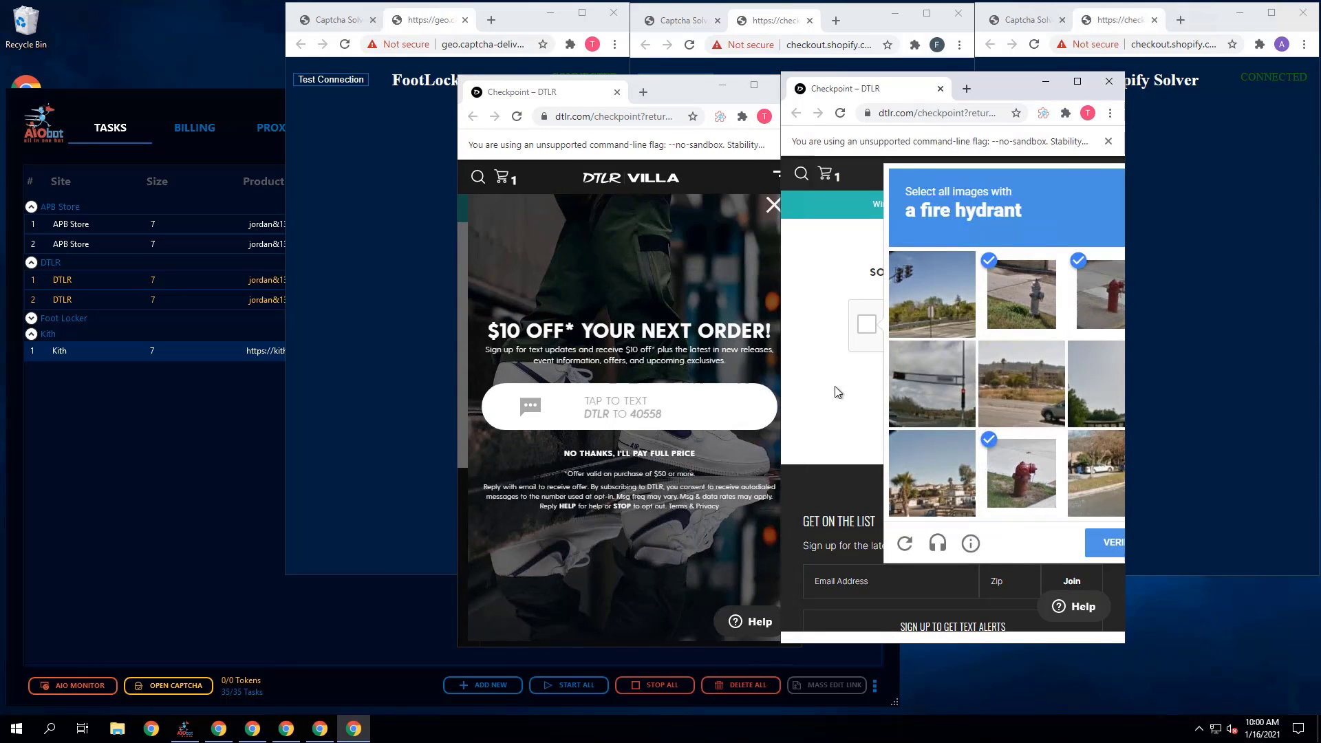
Step: Close the discount pop-up in the remaining DTLR checkpoint window and solve its captcha by selecting all chimney images
click(773, 206)
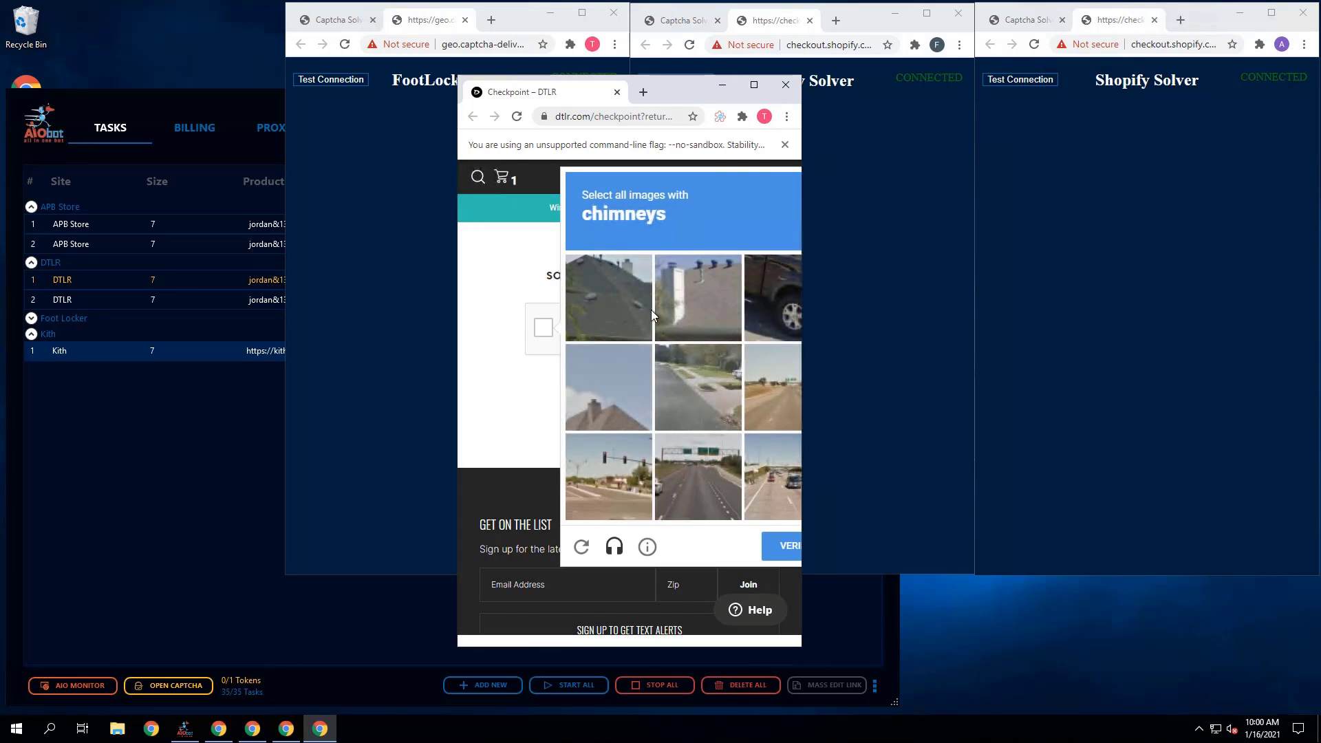
click(698, 296)
click(605, 386)
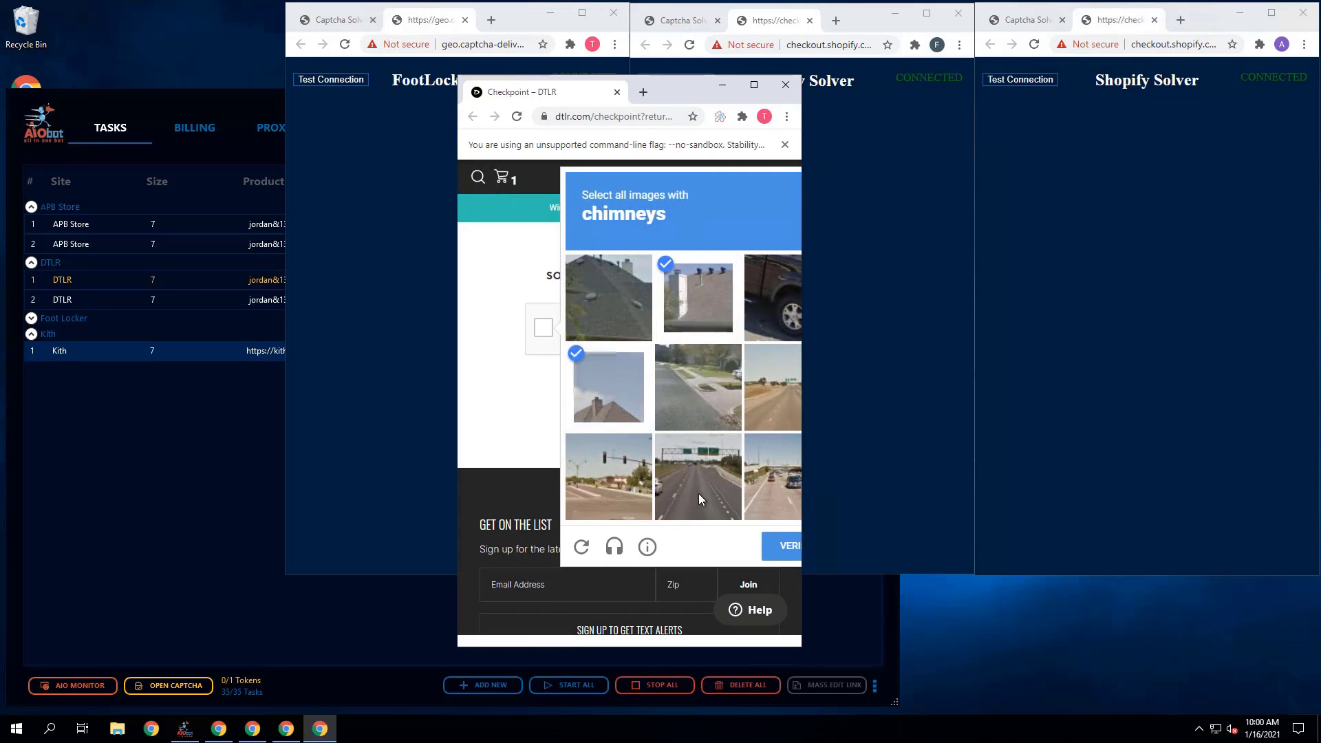
click(608, 303)
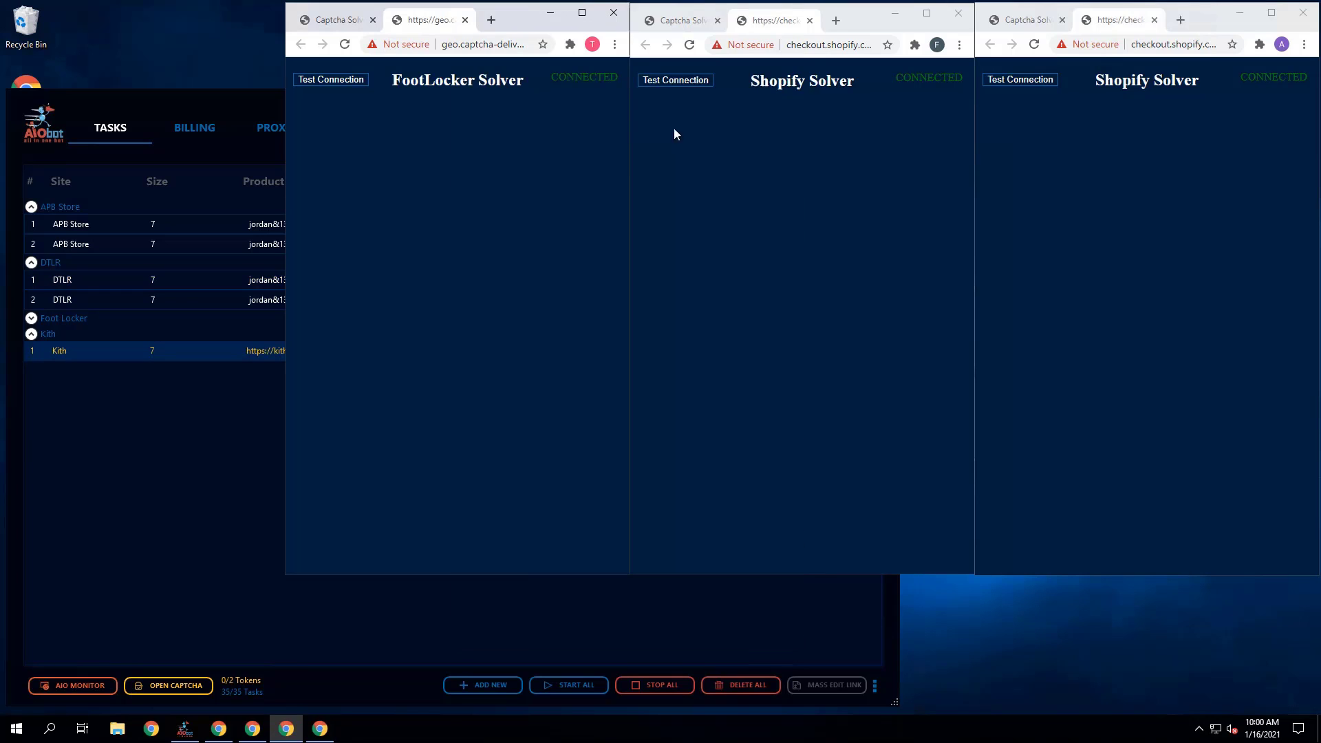
Step: Bring up the Kith checkpoint window and place it beside the task list so both are visible
click(222, 94)
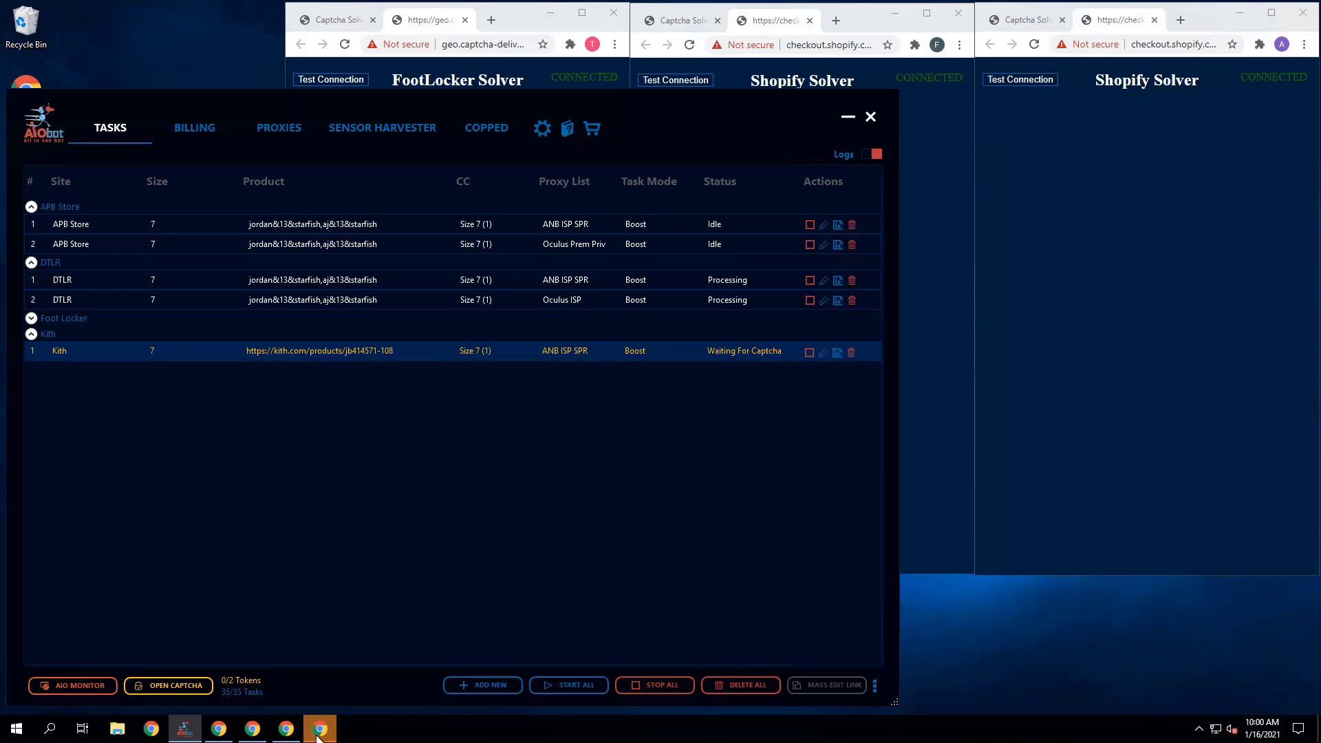
click(612, 64)
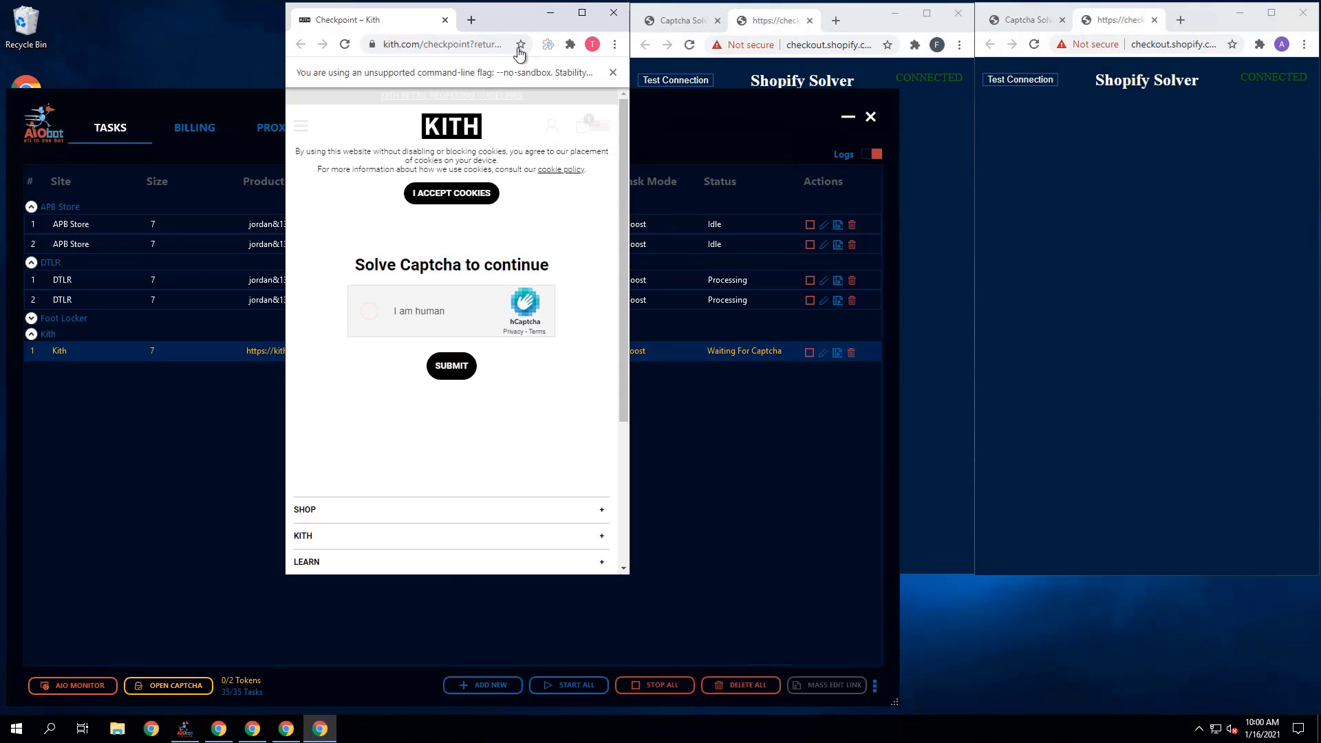
drag(499, 21, 1118, 55)
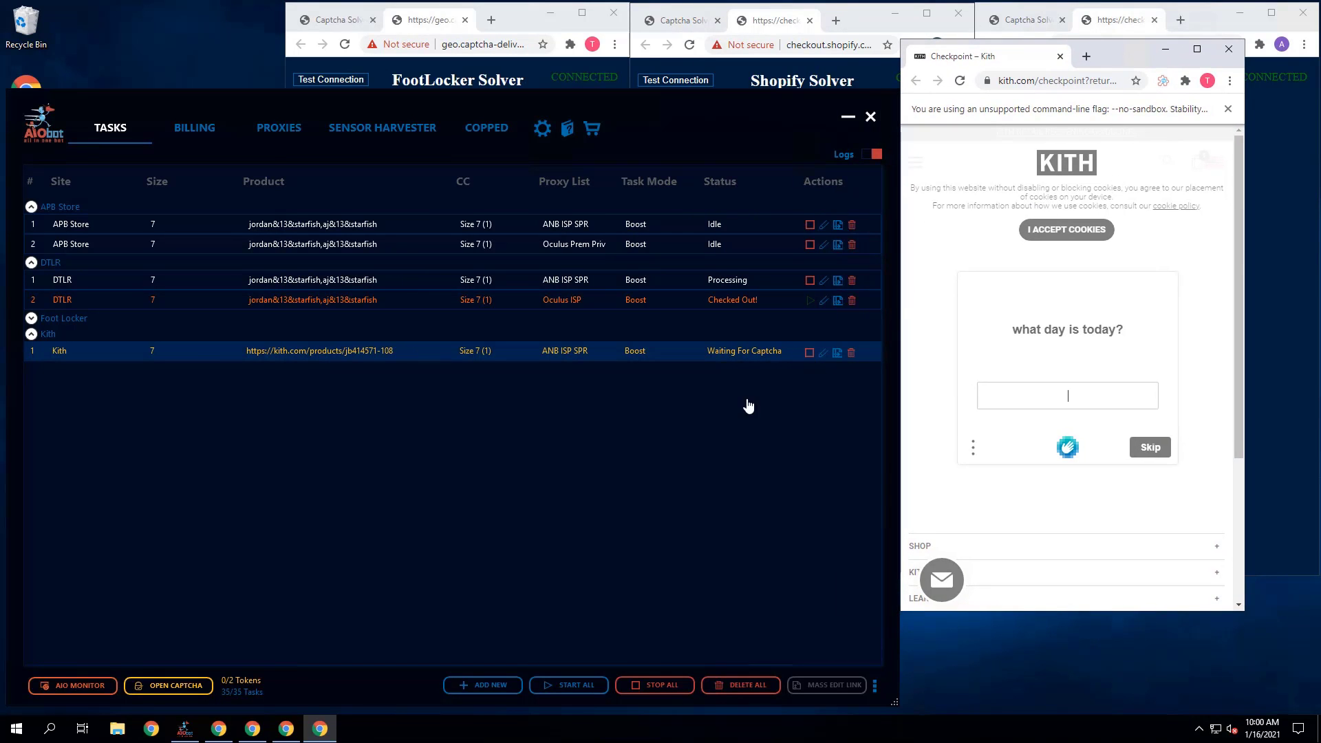
Step: Stop the Kith task and the first DTLR task
click(809, 353)
click(810, 282)
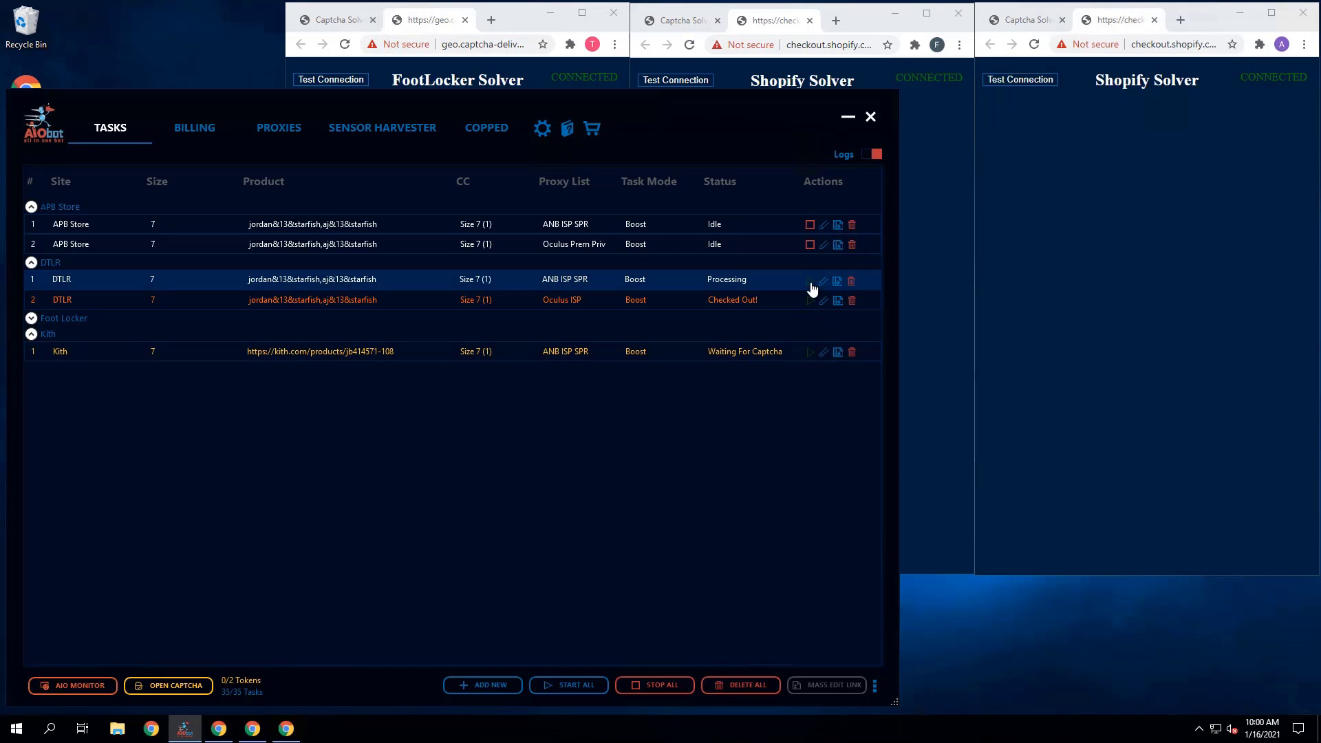
click(596, 302)
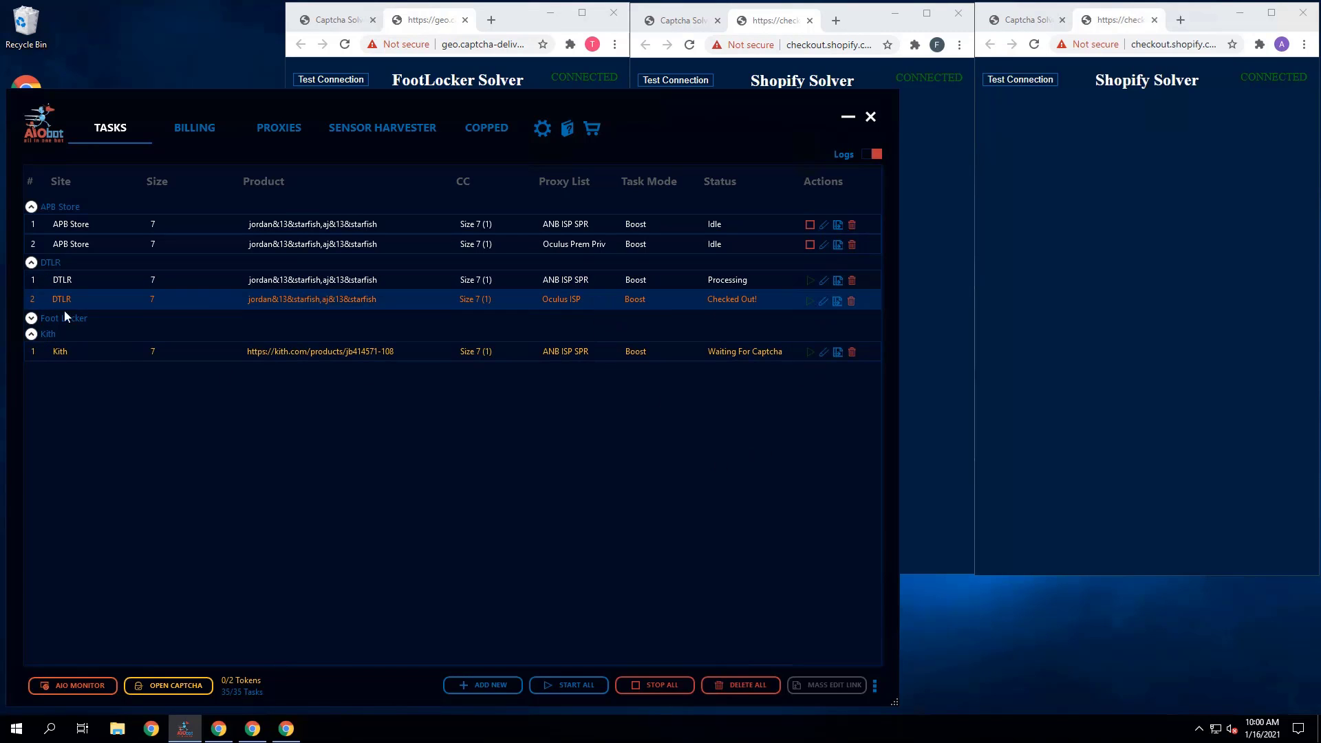
Step: Expand the Foot Locker group to check its task statuses, and stop all tasks
click(31, 318)
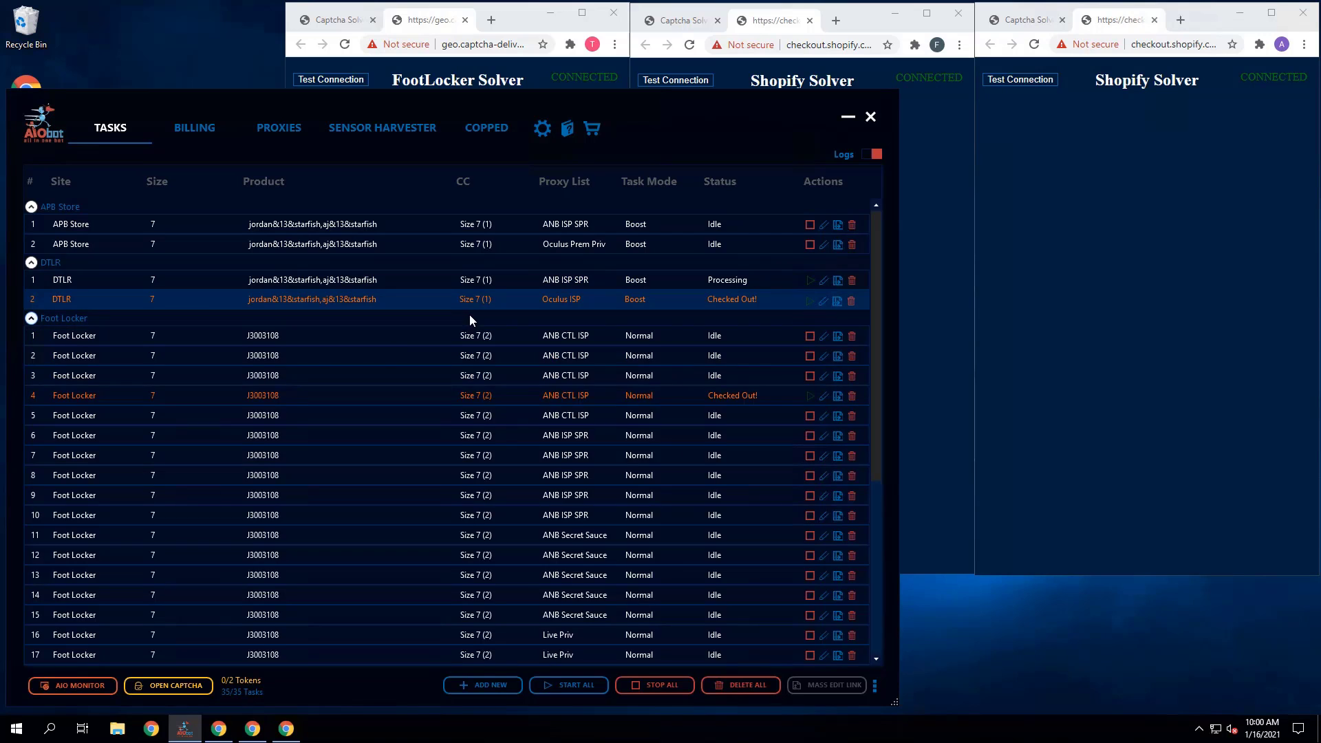
scroll(500, 375, down, 2)
scroll(501, 375, down, 4)
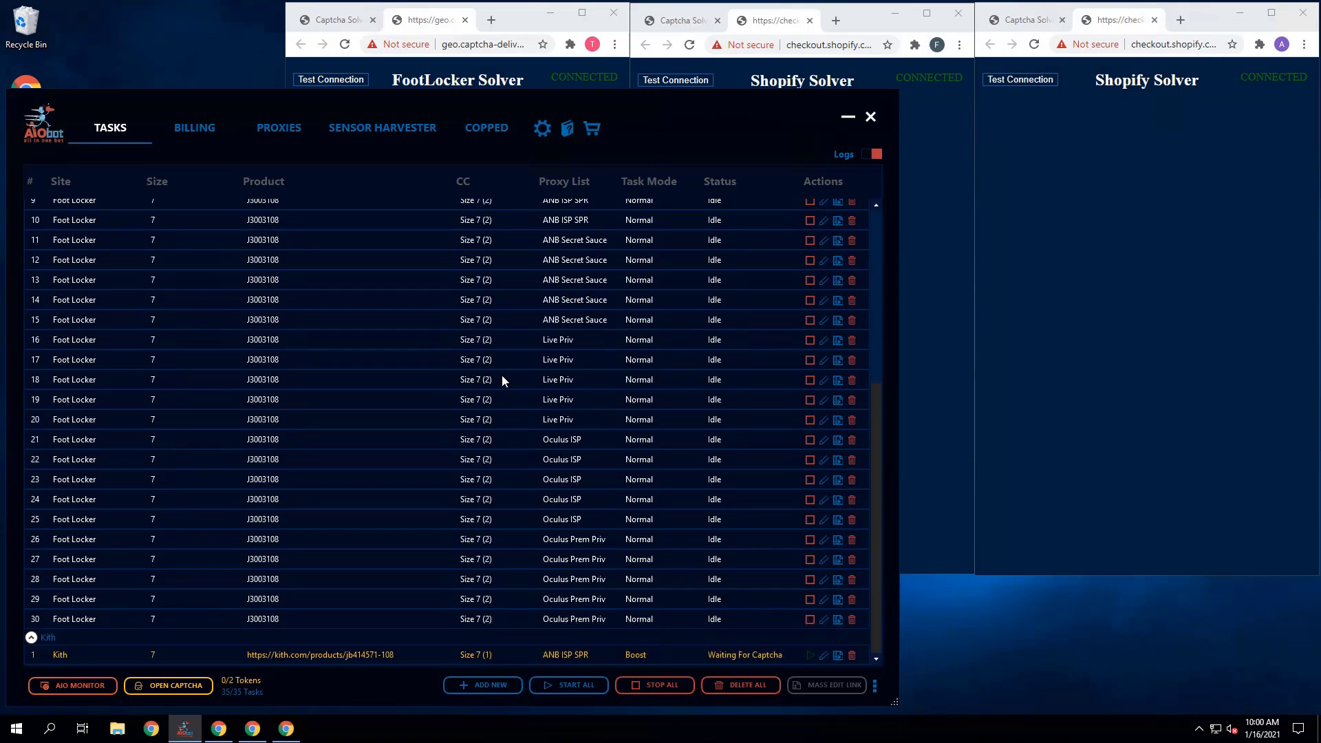
scroll(523, 378, up, 6)
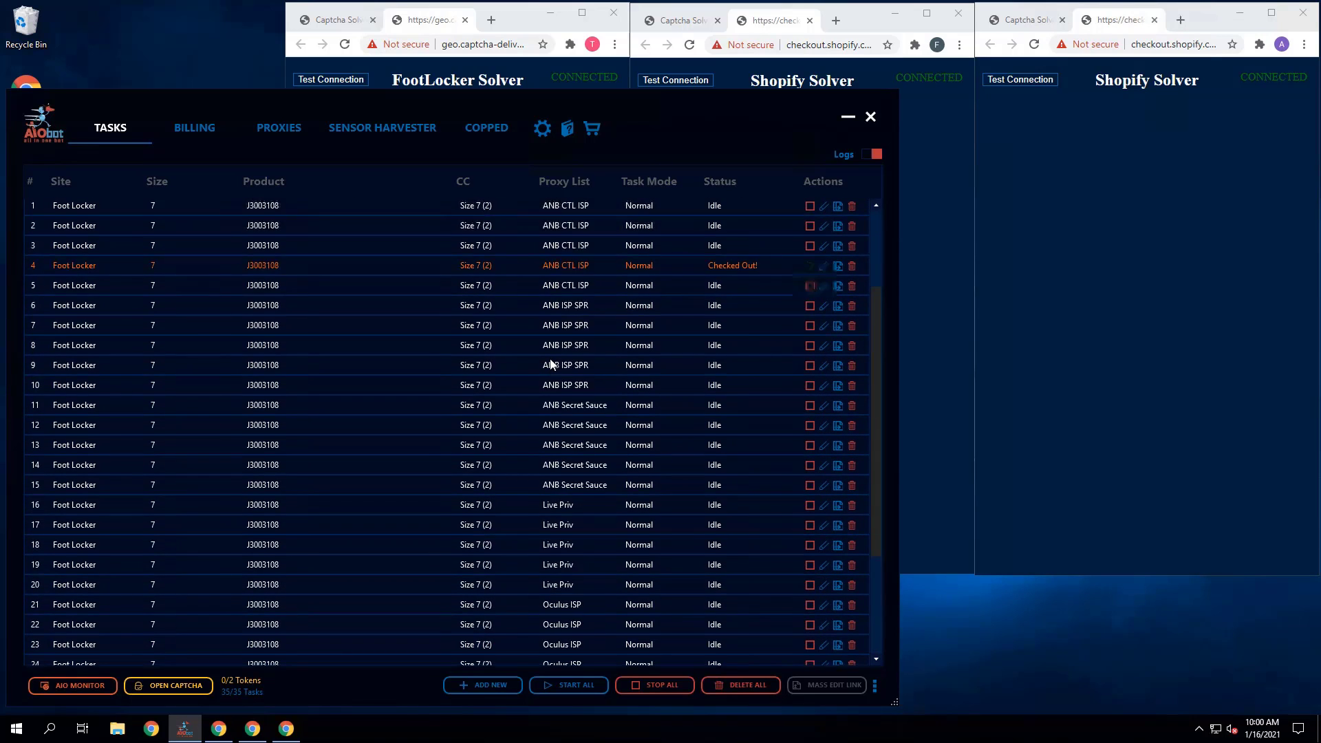
click(574, 395)
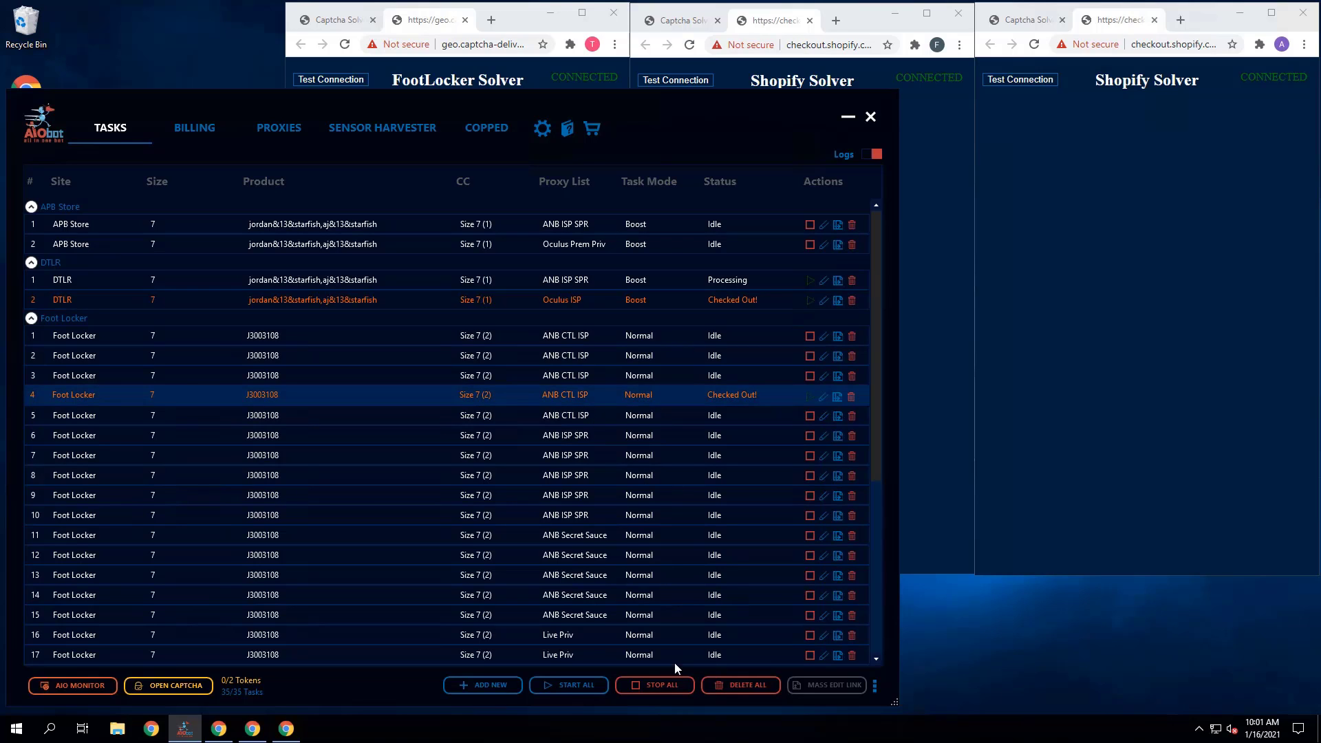
click(653, 688)
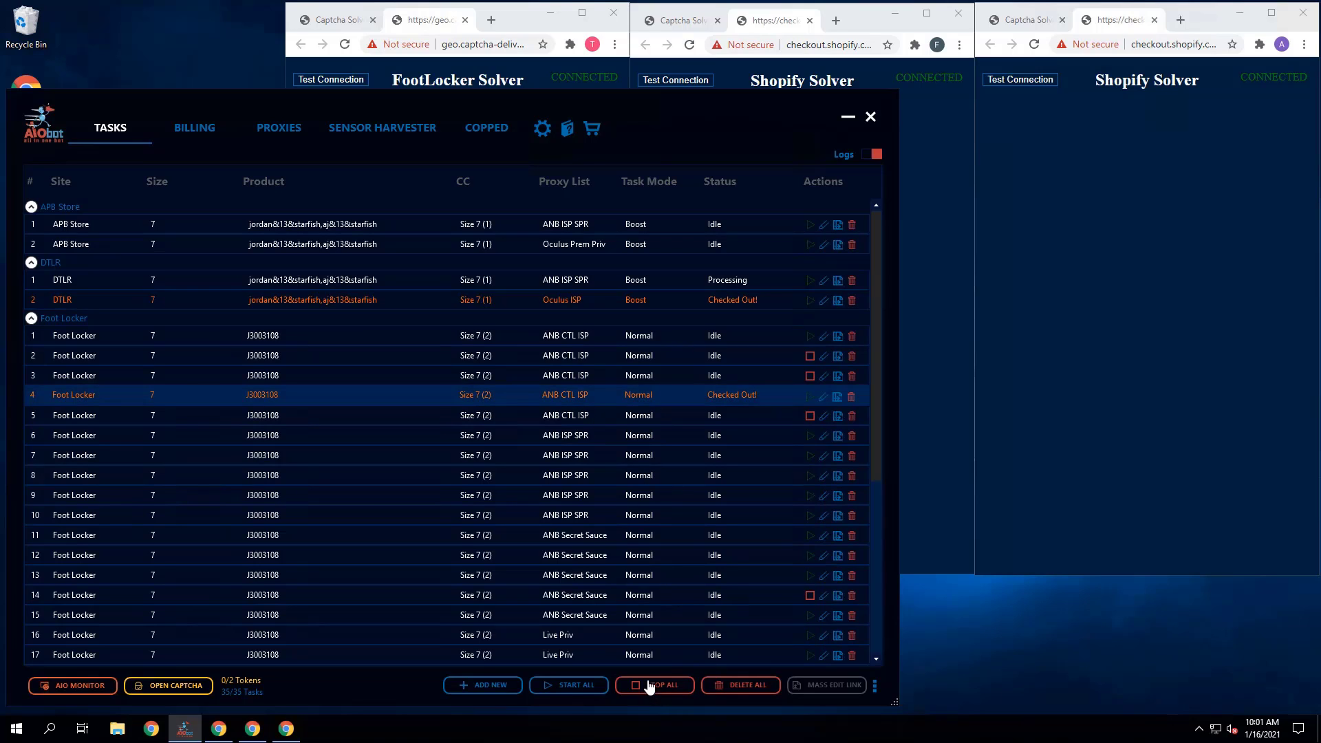
Step: View the checkouts in the Copped list, and stop Foot Locker task 14 back in the task list
click(483, 131)
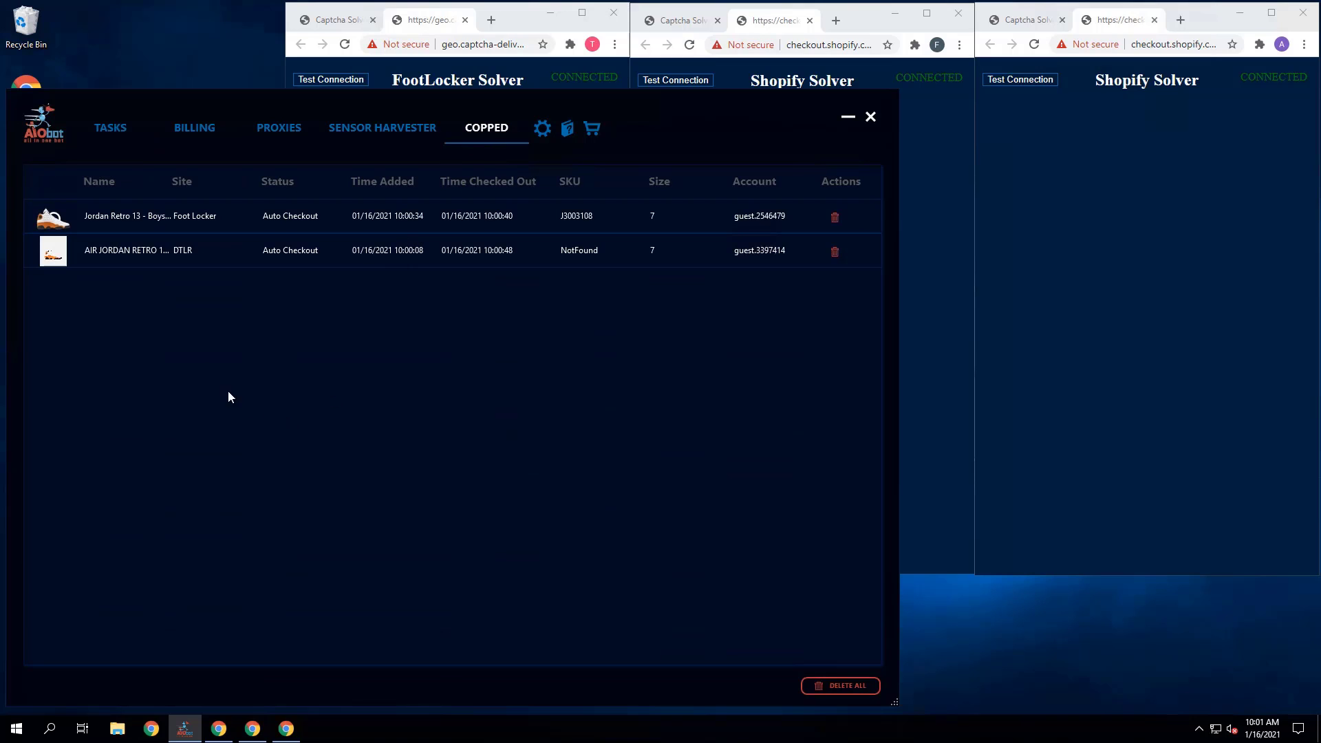
click(109, 132)
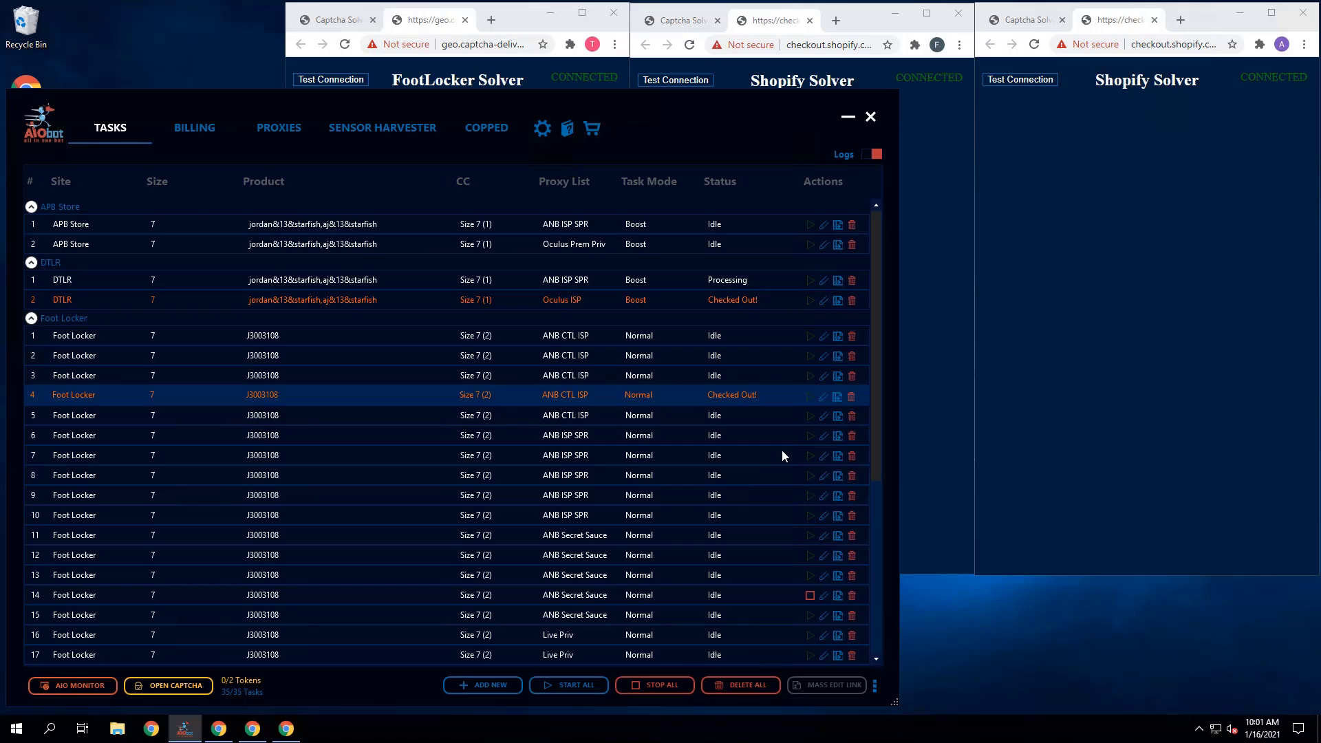
click(811, 592)
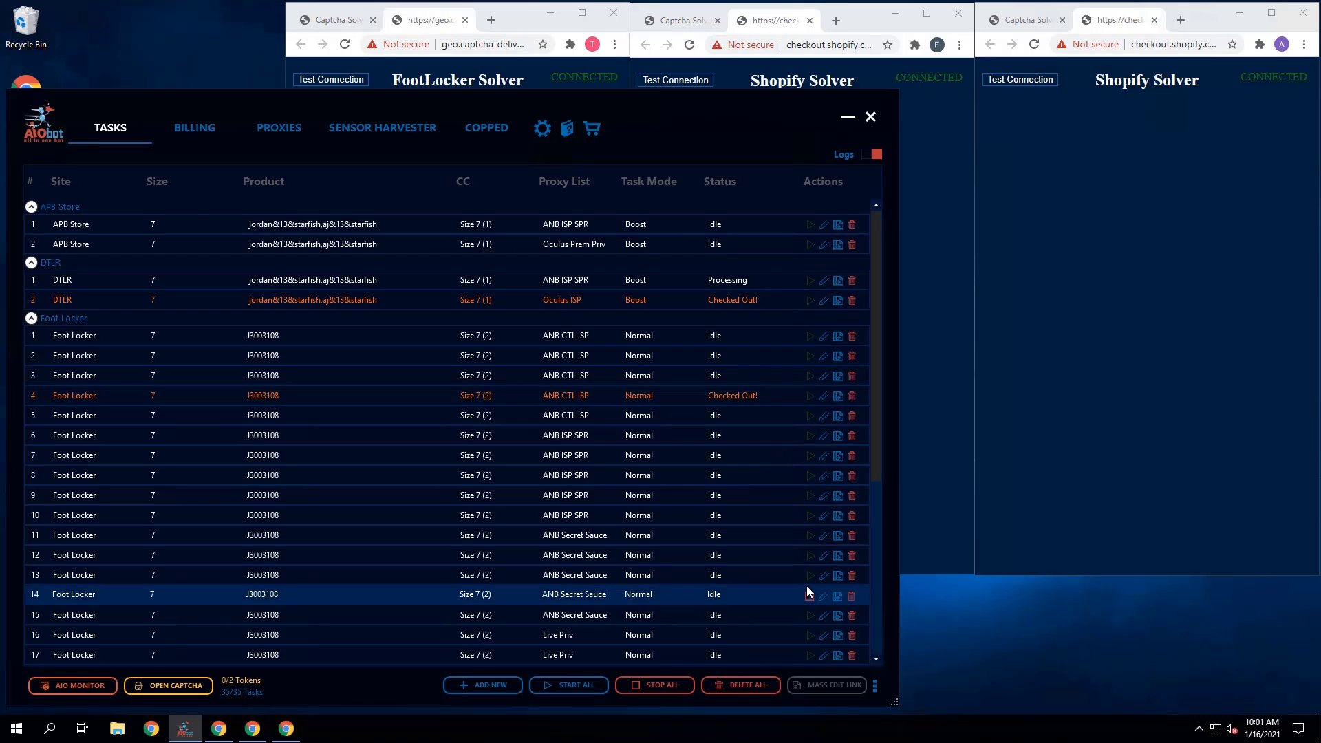
Step: Show the task logs of the checked-out Foot Locker task 4
scroll(715, 468, down, 1)
scroll(715, 472, down, 4)
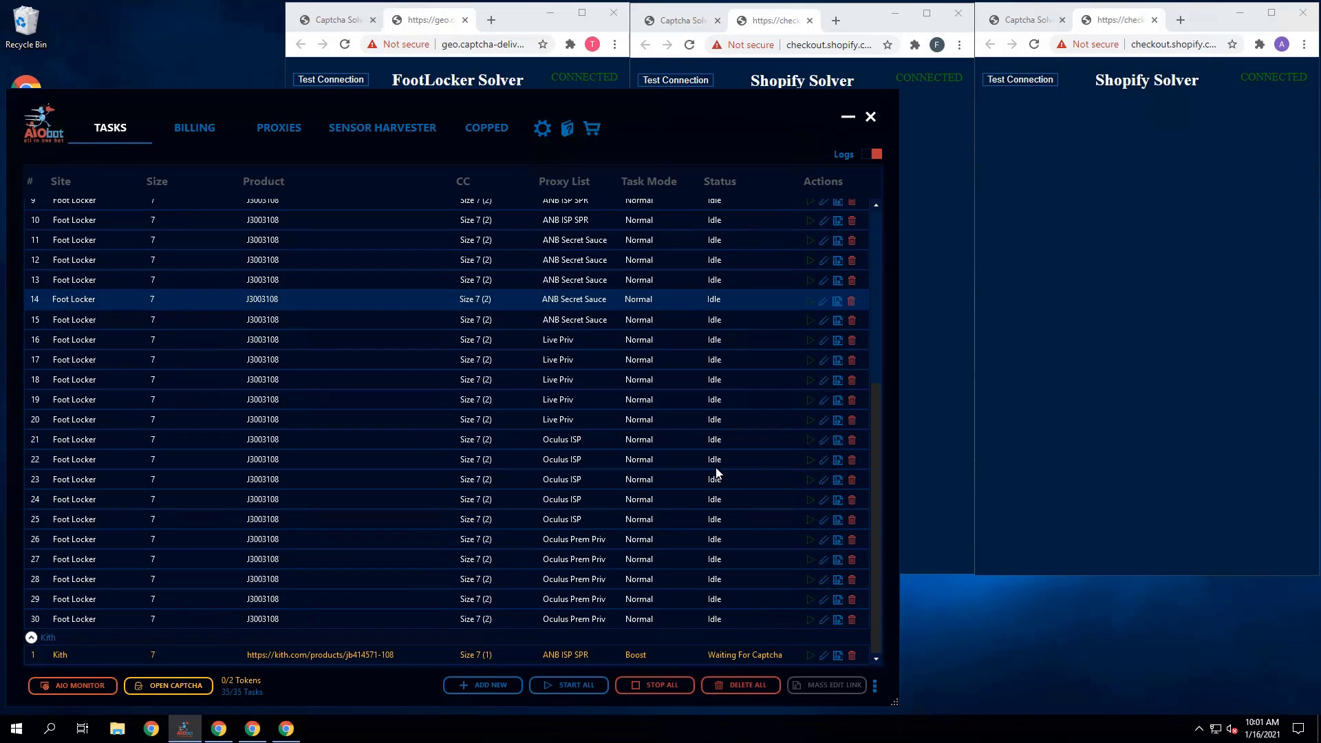
scroll(668, 493, up, 5)
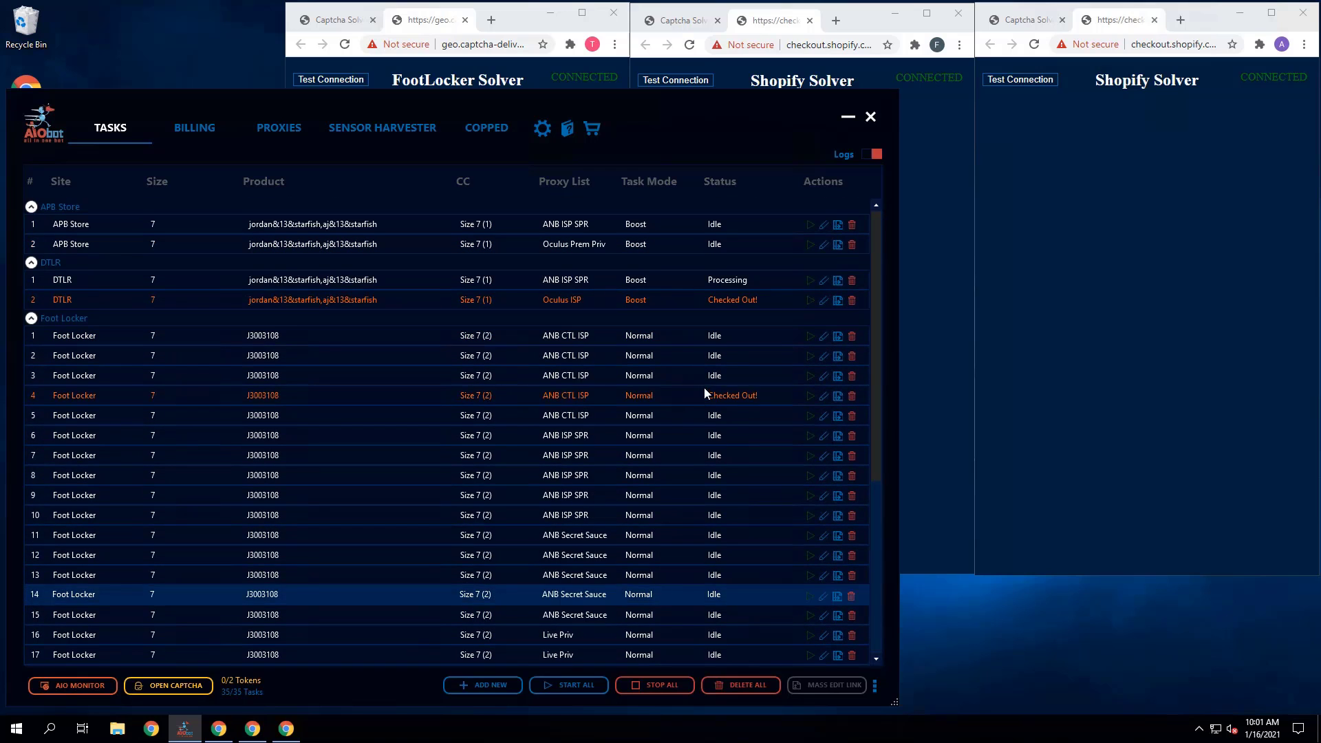
click(705, 391)
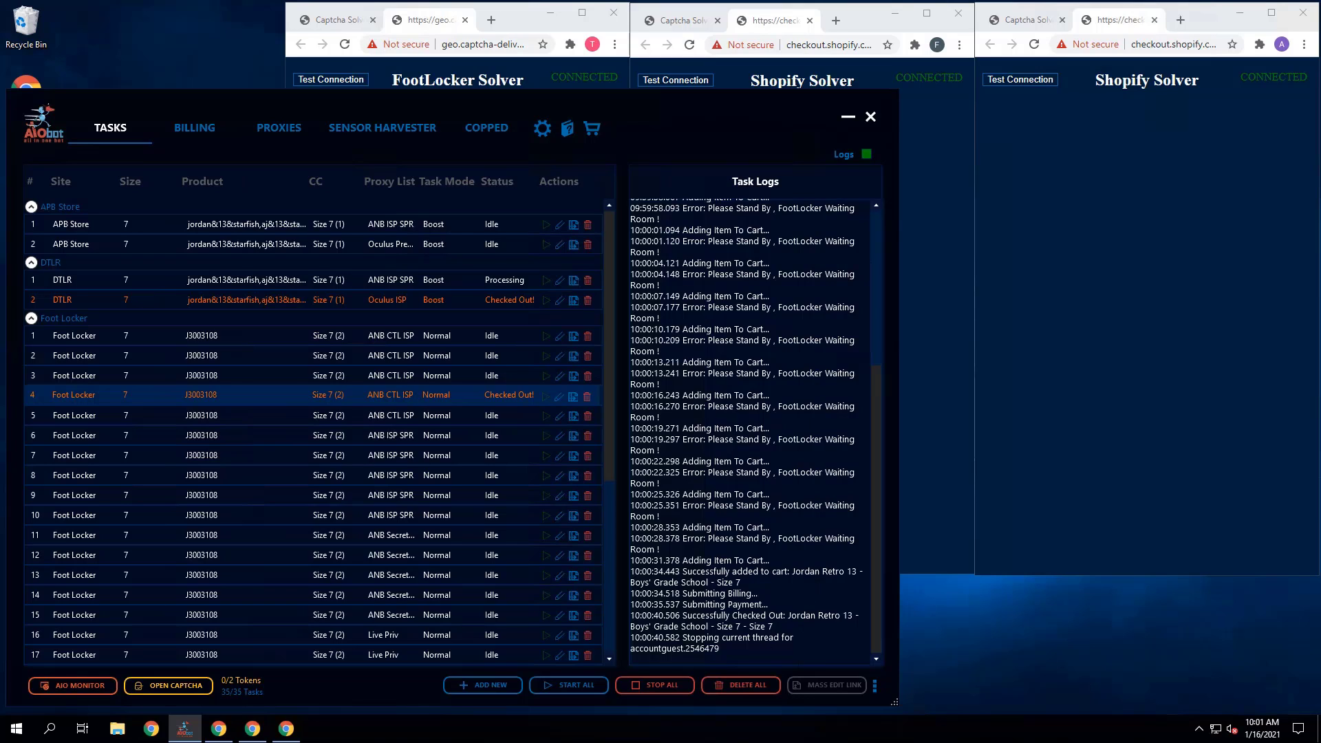
Step: Show the task logs of both DTLR tasks, and open the checked-out one's settings to view its product input types
click(468, 300)
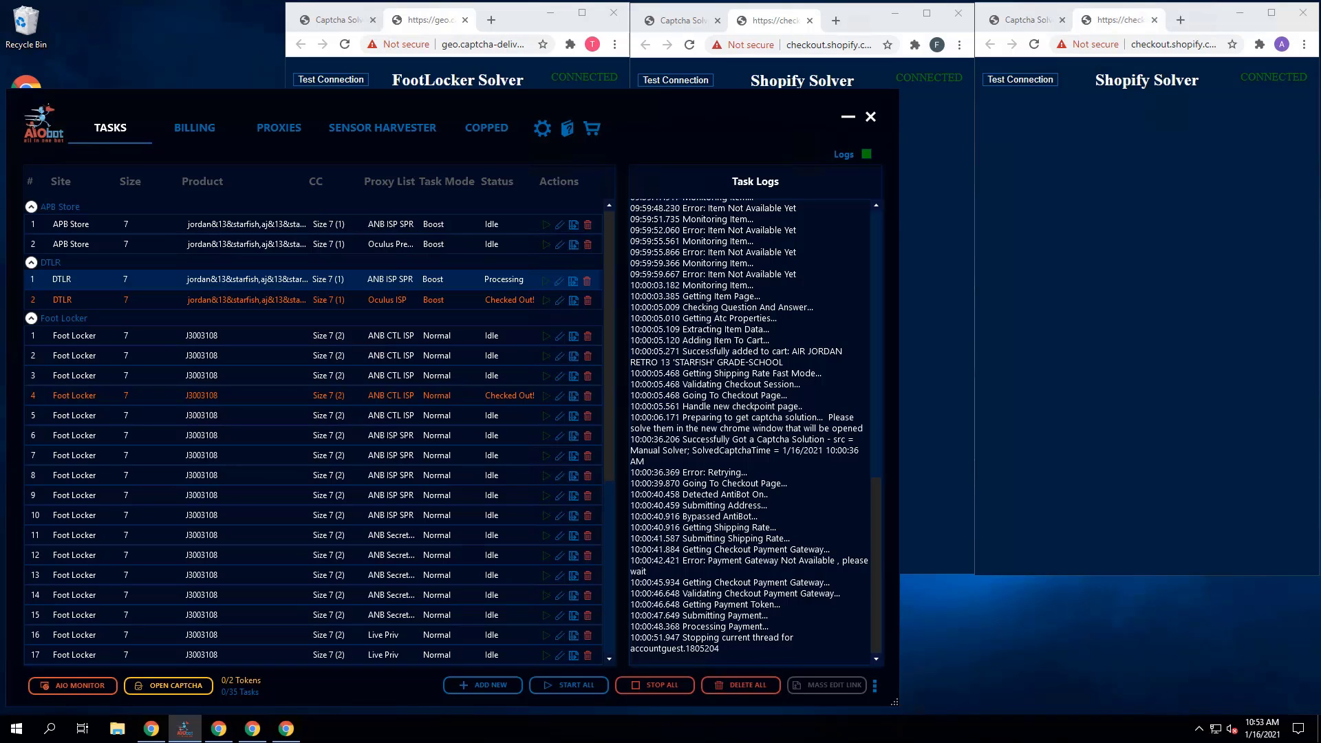
click(400, 299)
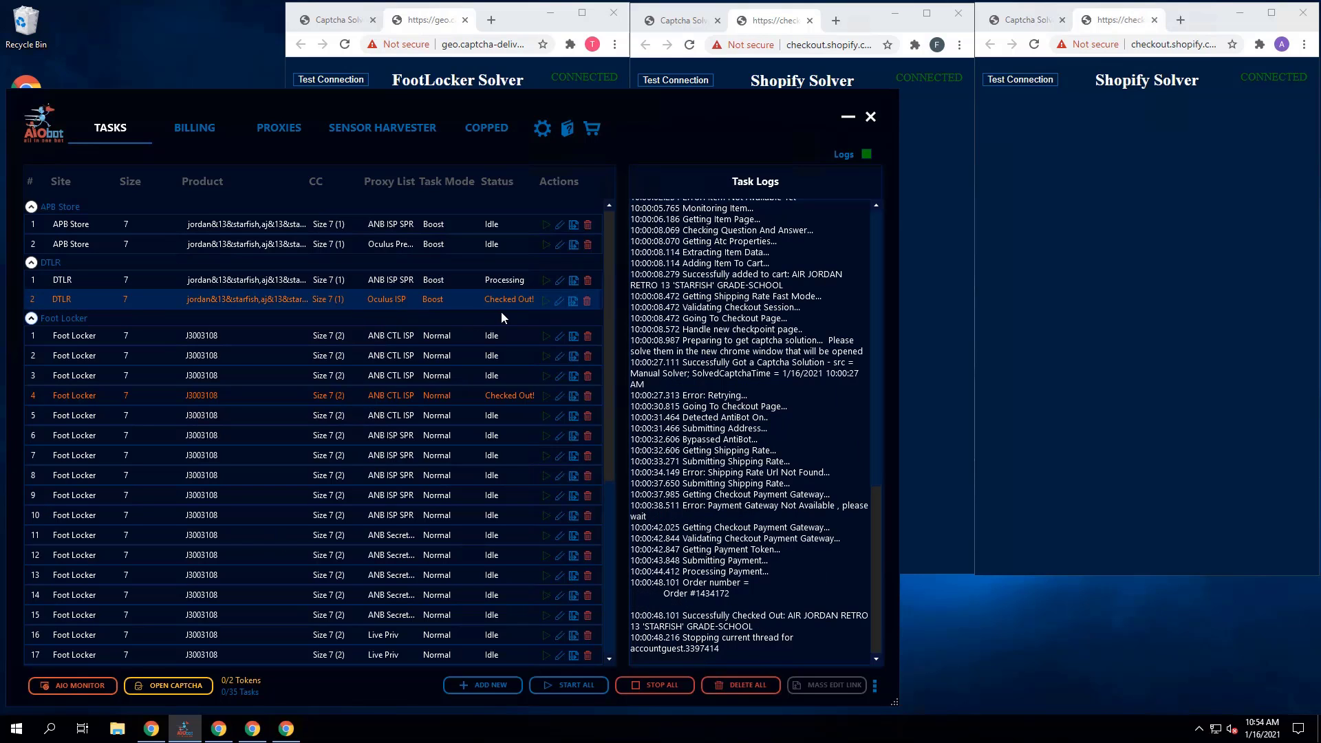
click(561, 304)
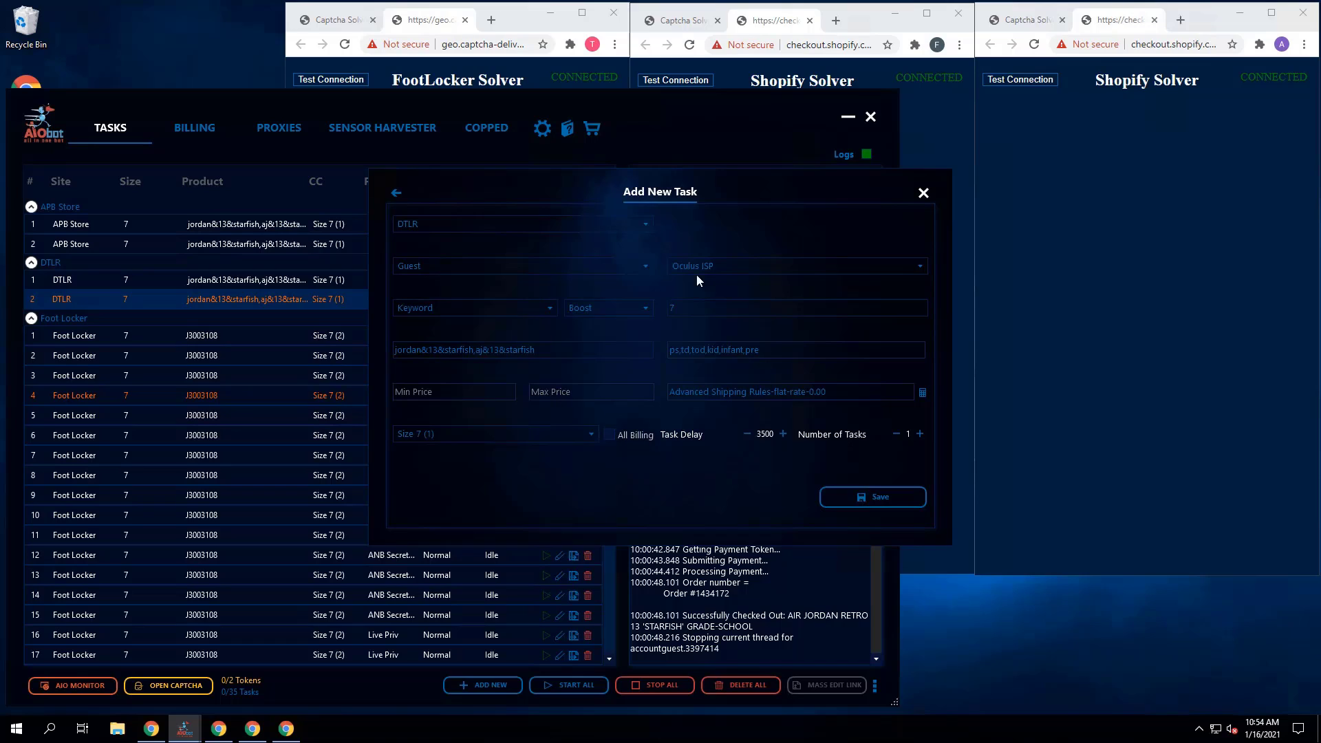
click(447, 309)
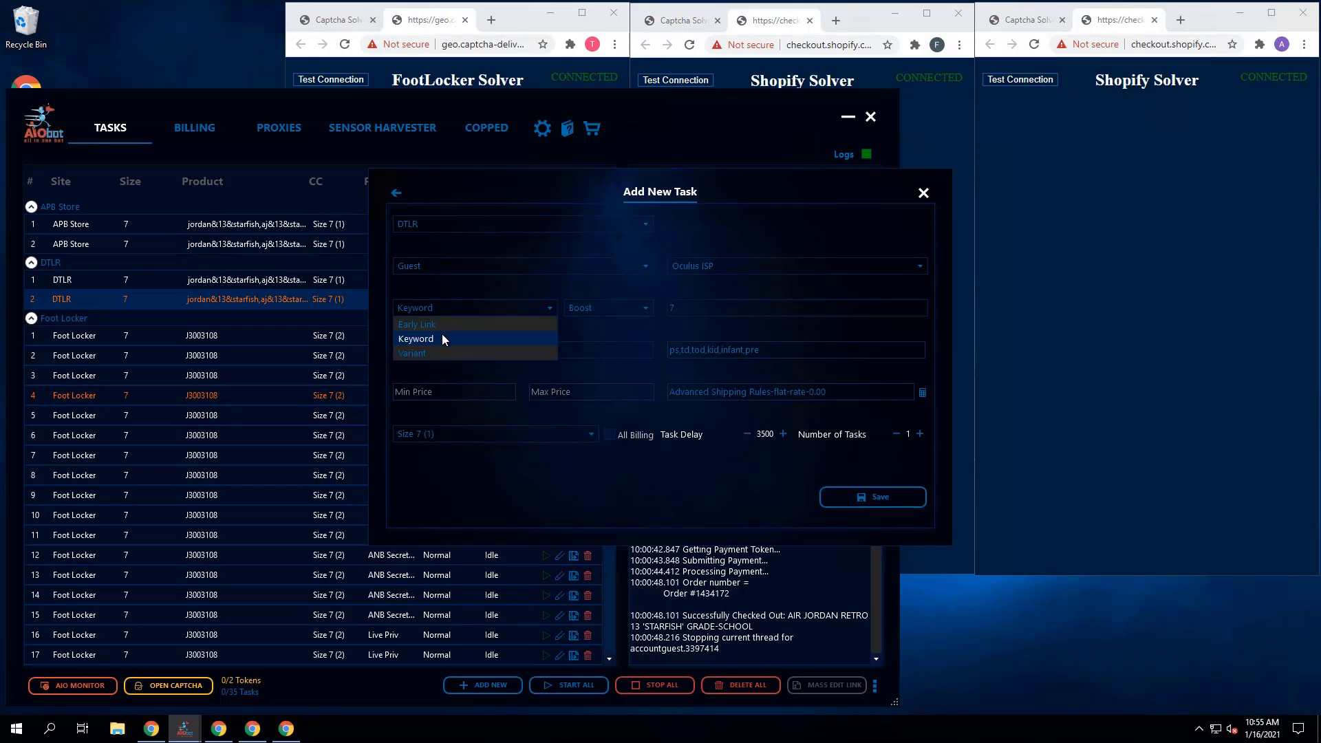
click(457, 289)
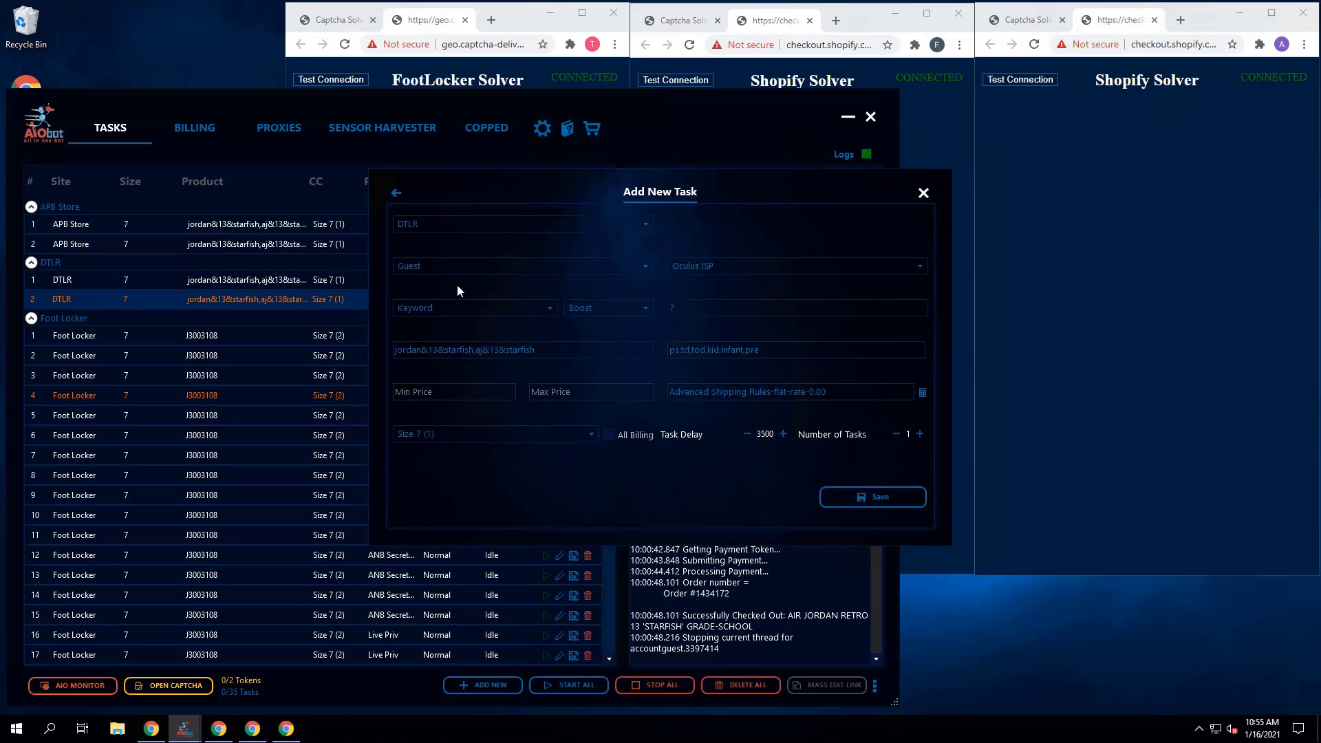
Step: Switch to the AIO_ANB Discord server in Chrome, and open the aj13-starfish channel in a maximized window
click(150, 728)
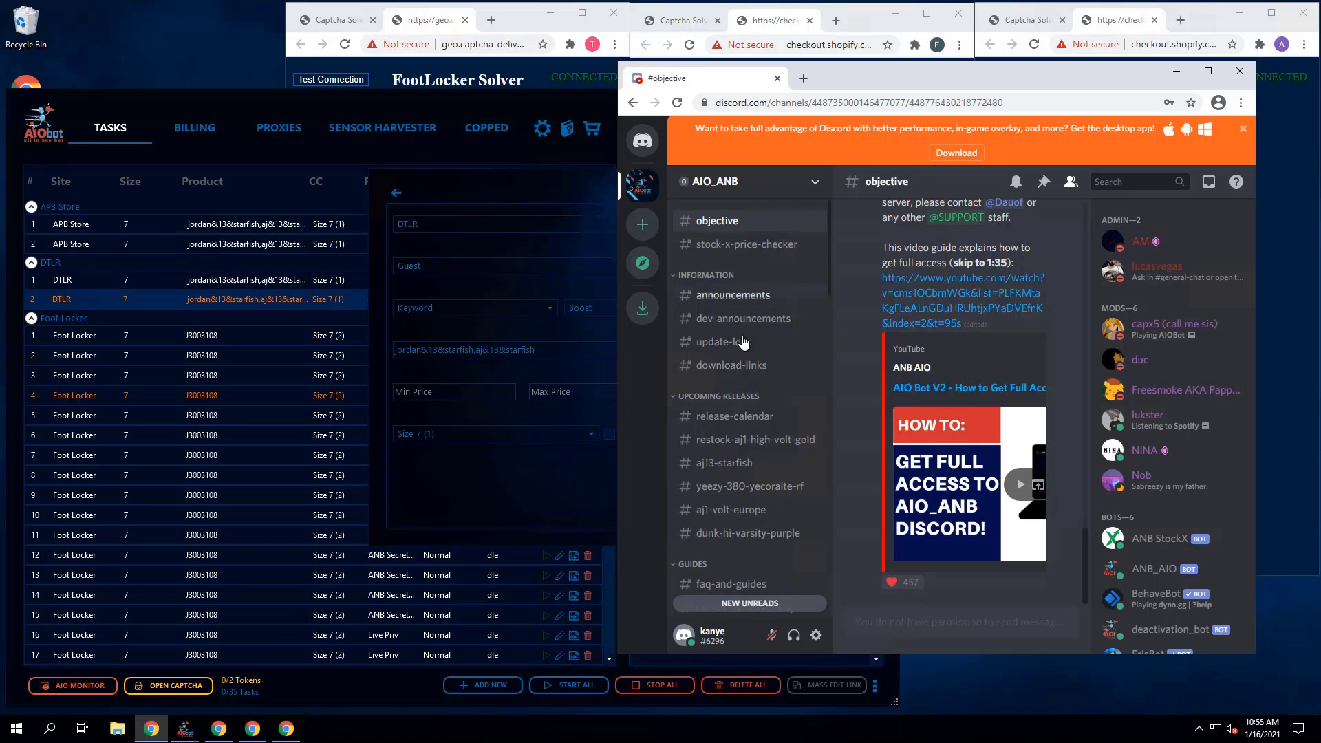
scroll(725, 336, down, 1)
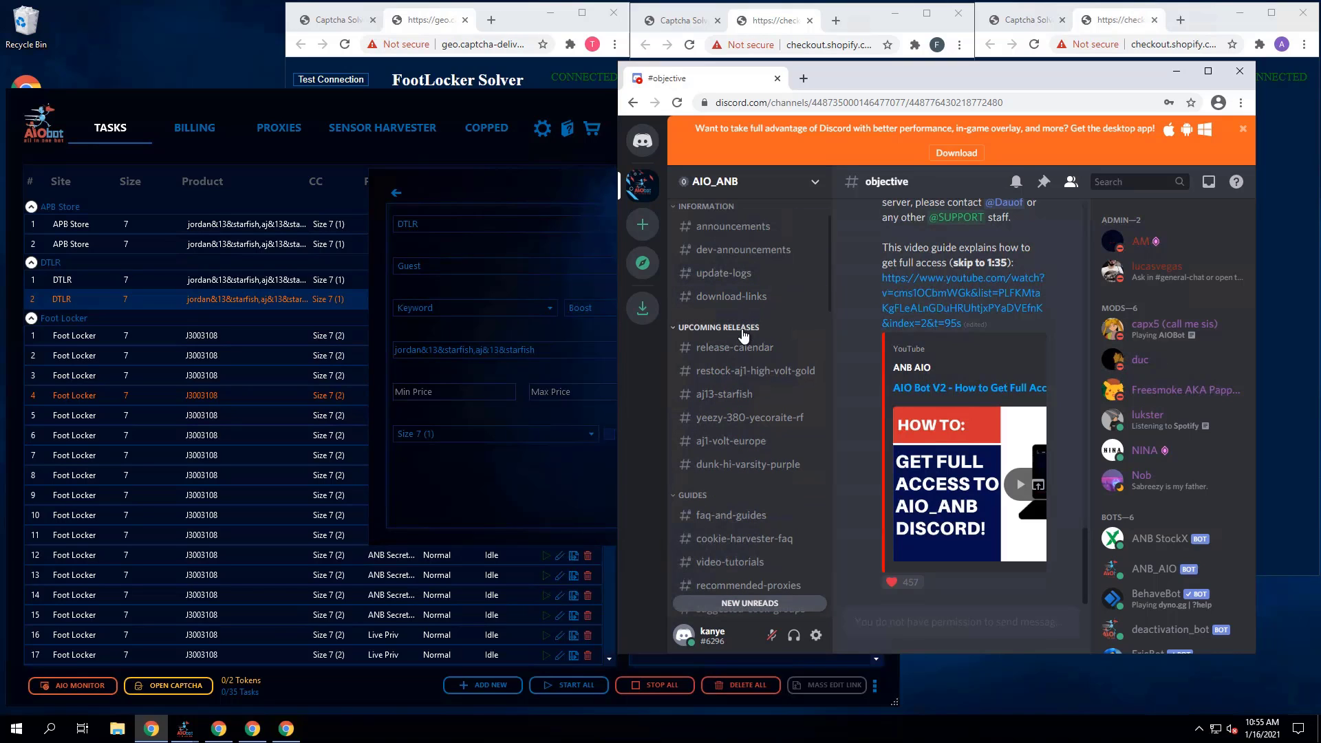
click(743, 395)
click(1208, 71)
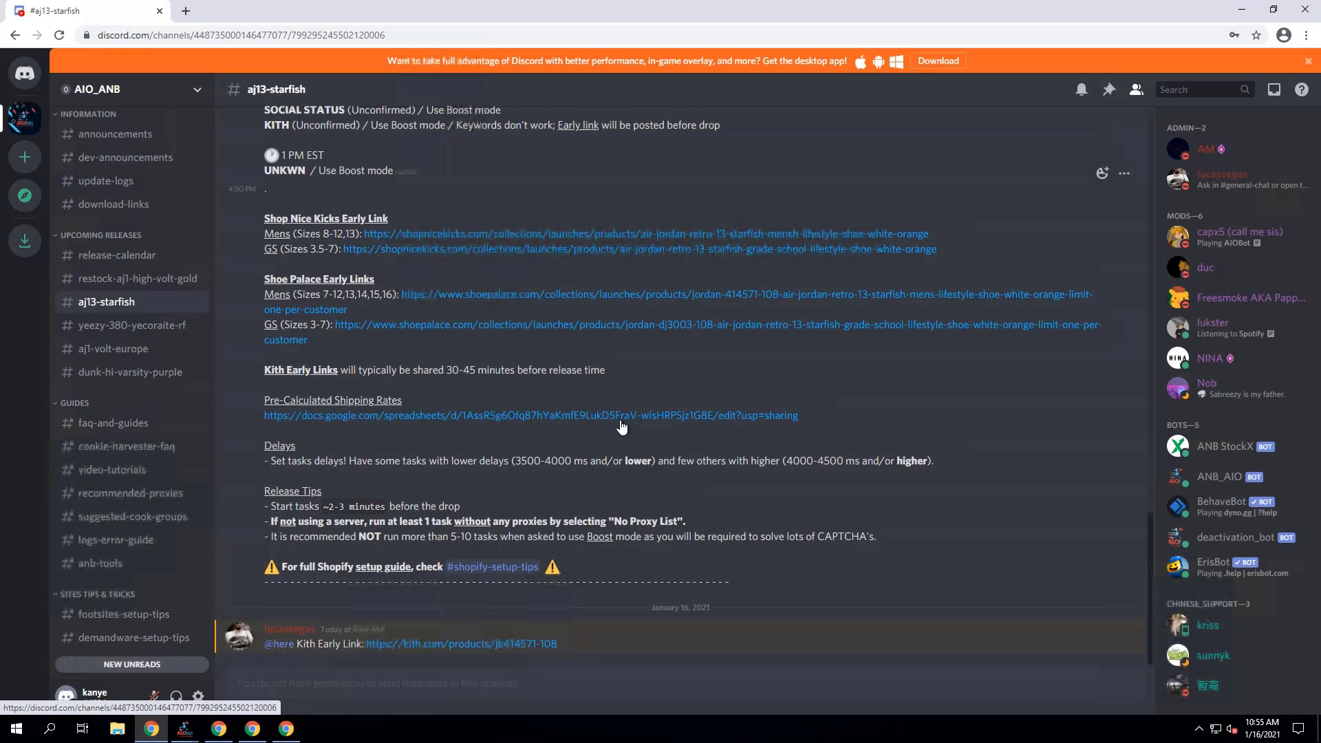
Step: Examine the channel's Shopify section for keywords, site release modes and early links, and return to the DTLR task settings
scroll(641, 410, up, 3)
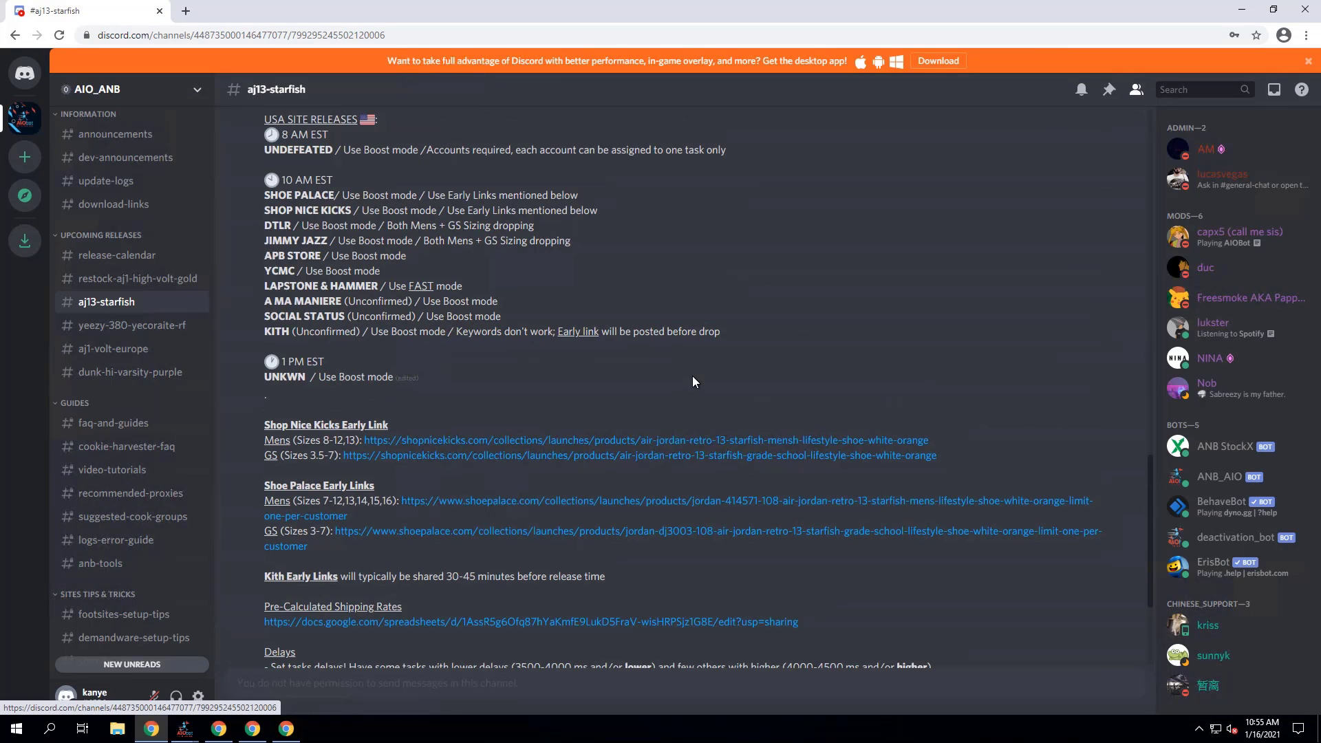
scroll(692, 377, up, 3)
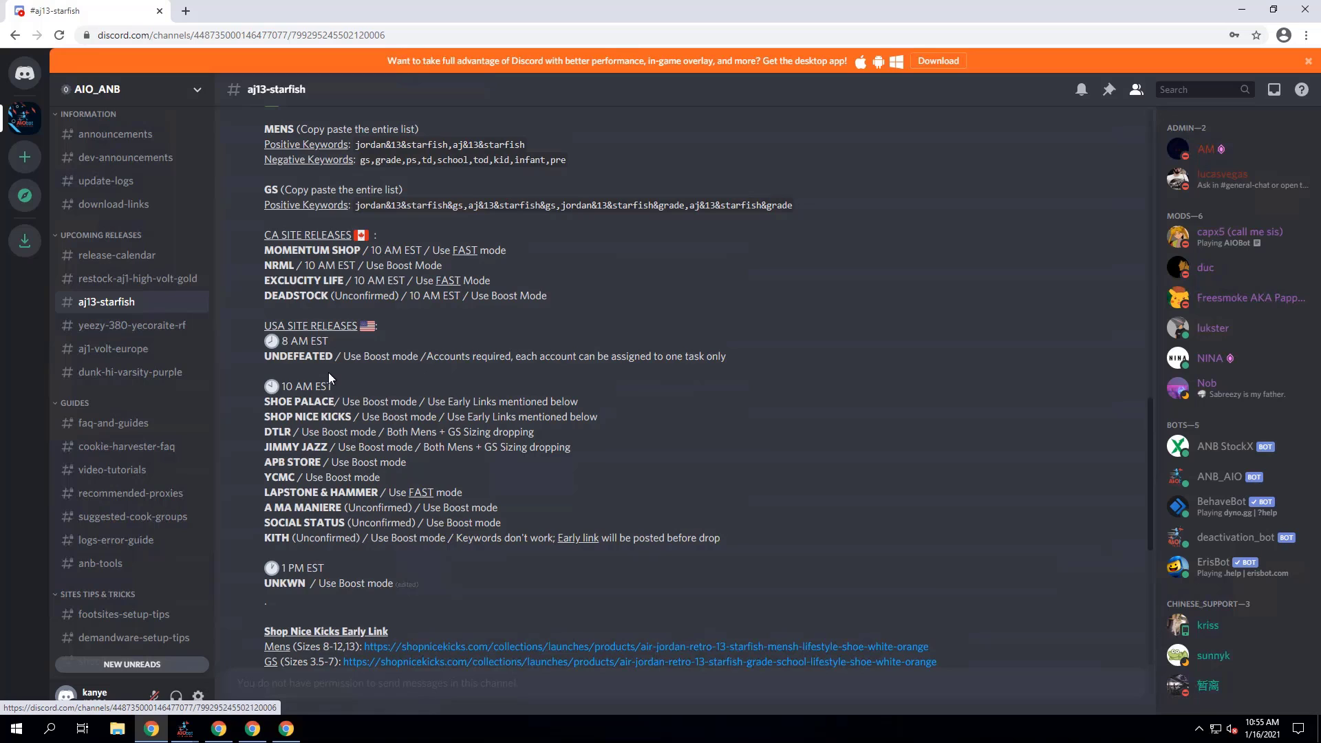
scroll(328, 378, up, 1)
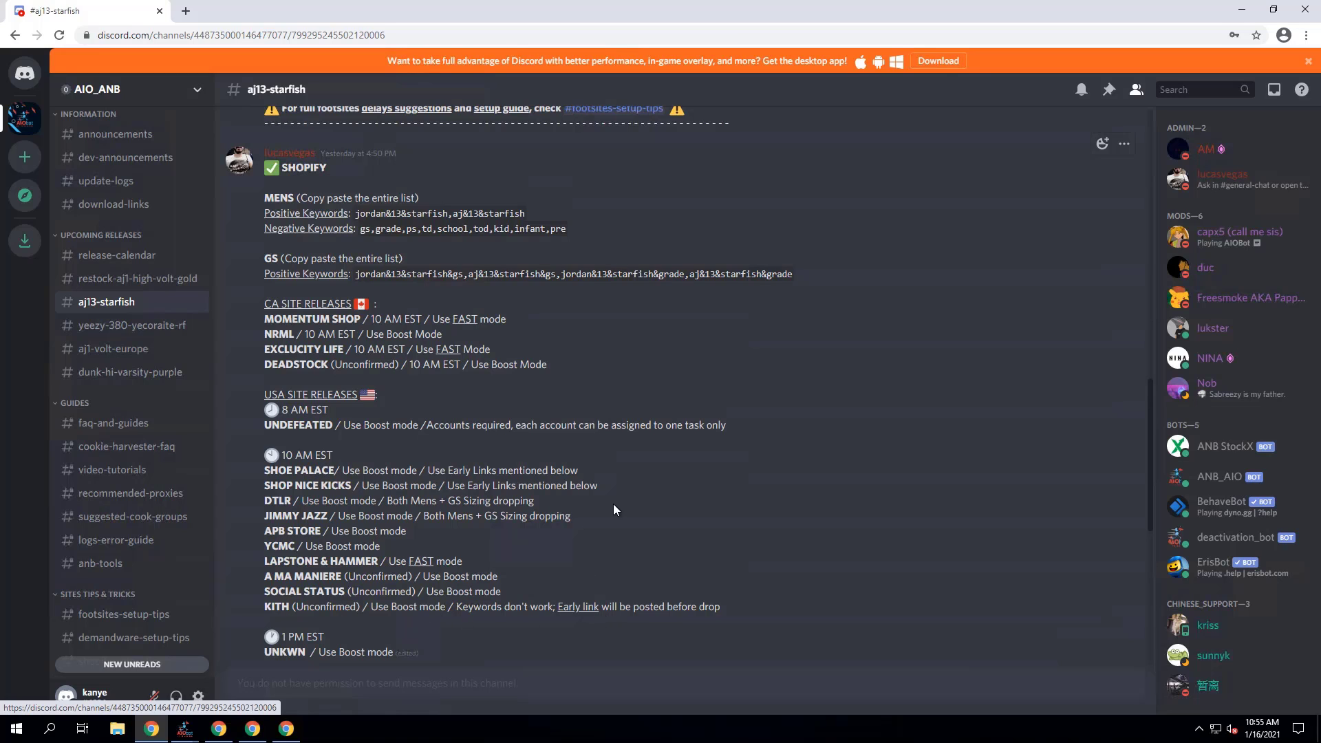
scroll(616, 509, down, 3)
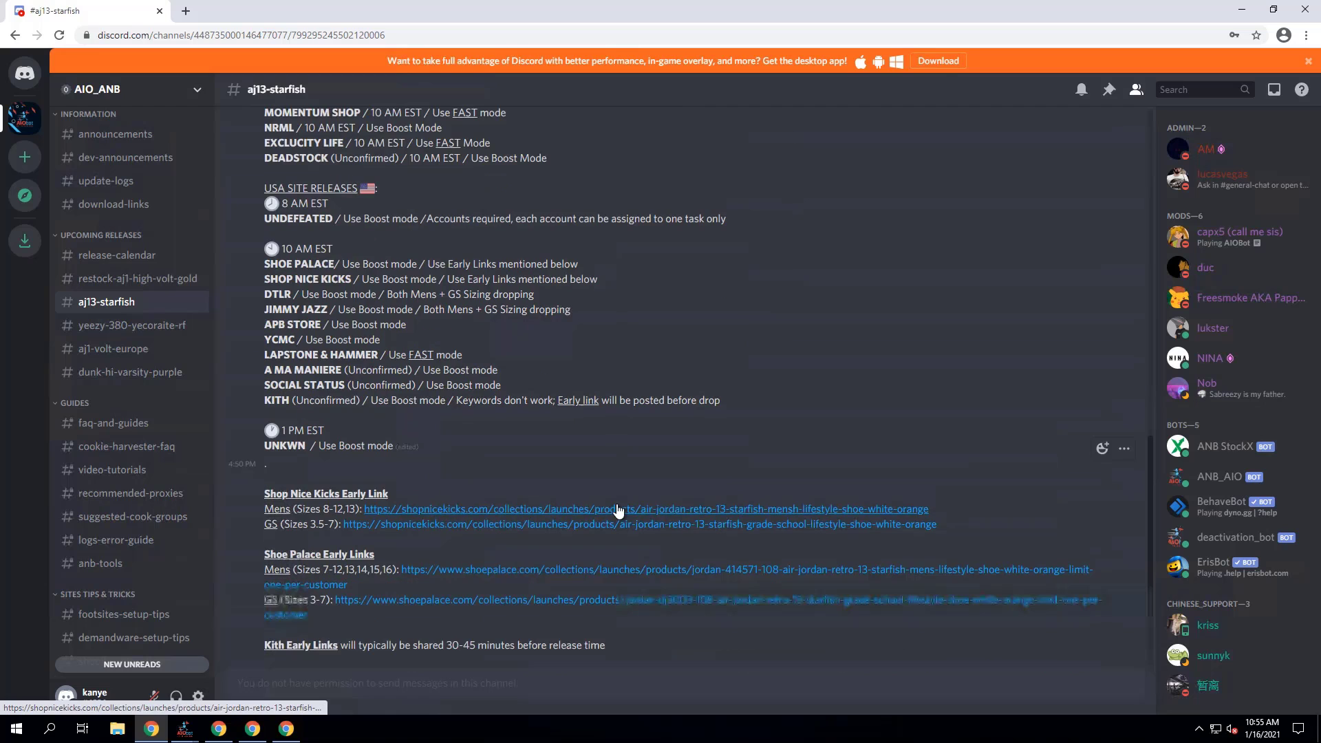
scroll(479, 515, down, 1)
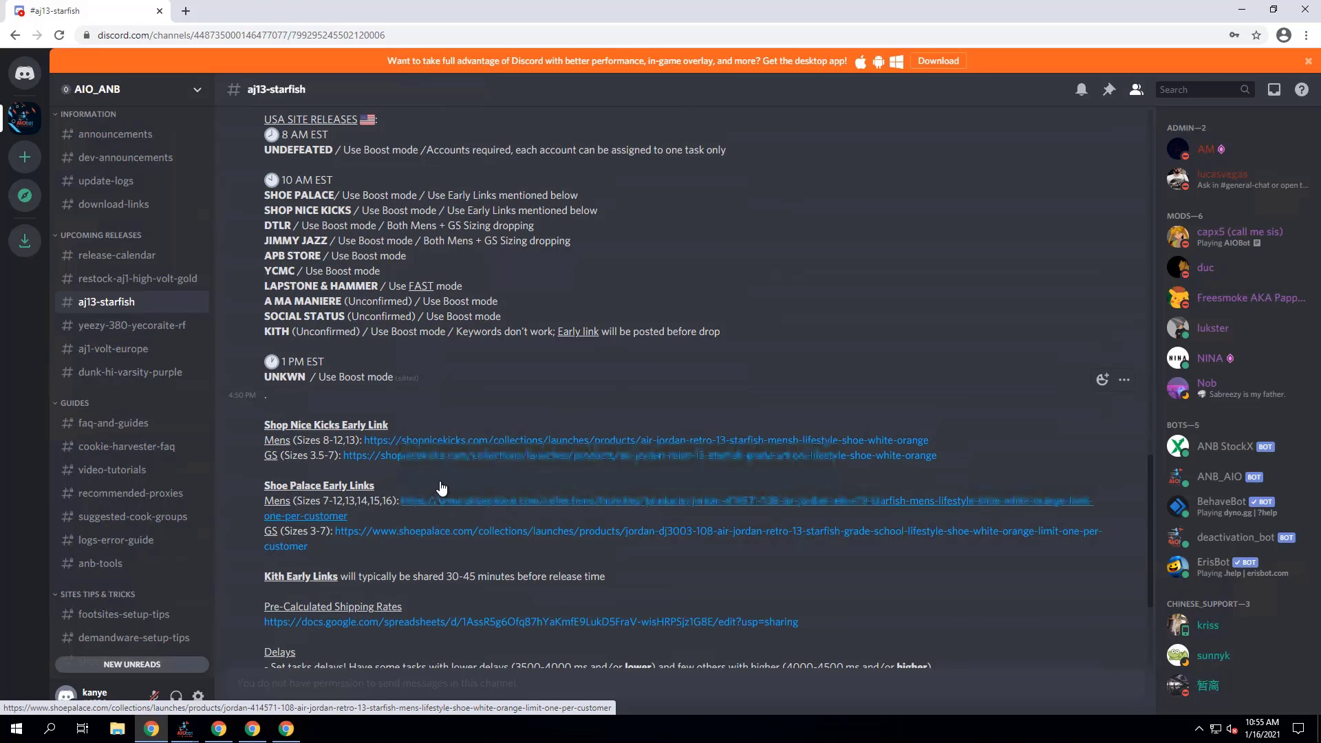
scroll(442, 489, down, 2)
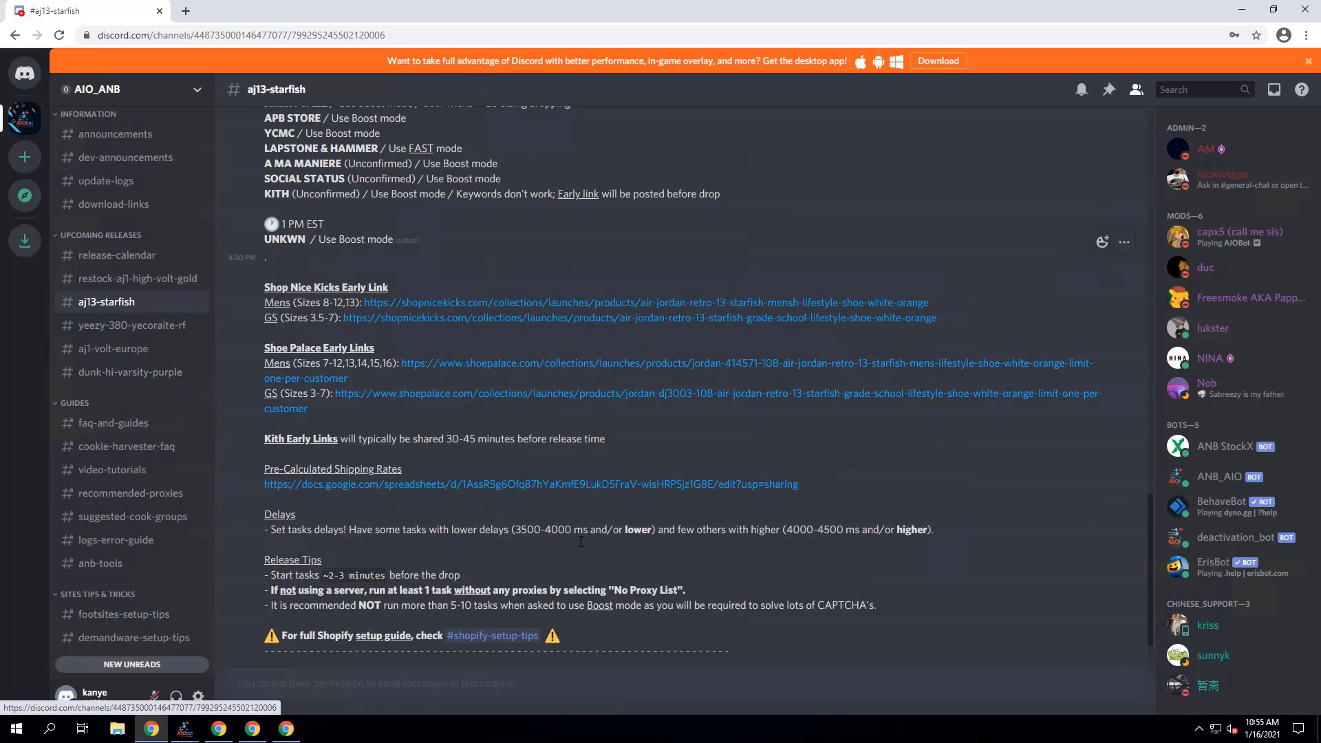
scroll(580, 541, up, 2)
scroll(580, 542, up, 4)
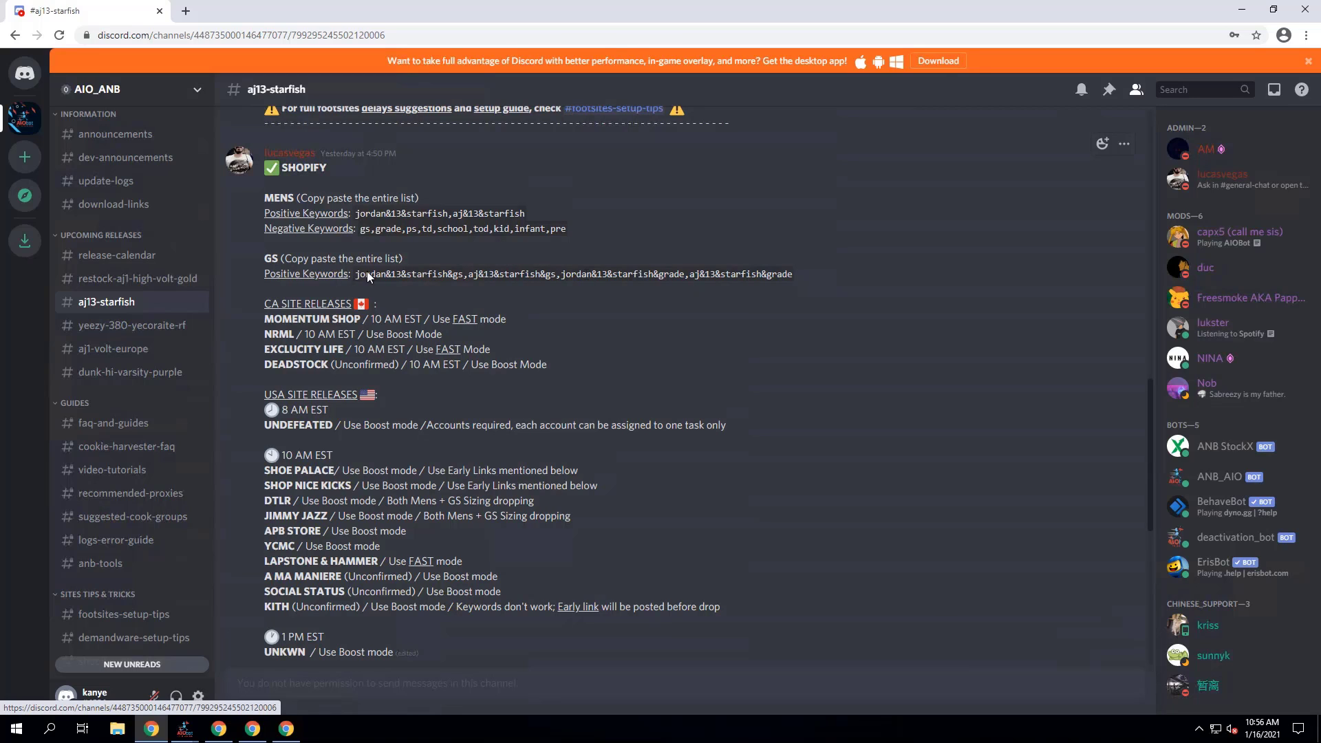
click(1240, 9)
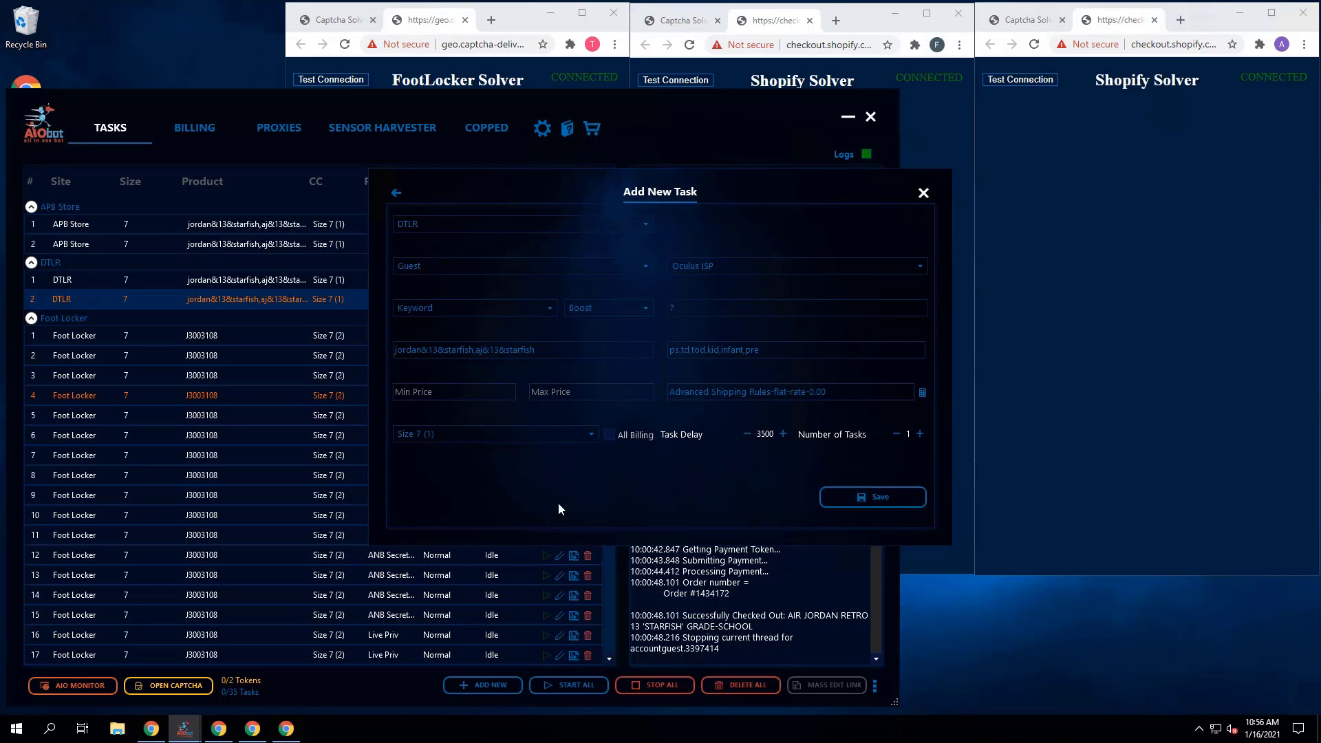
Step: Reopen the aj13-starfish channel in Chrome to read the recommended delays and release tips, and return to the bot
click(157, 732)
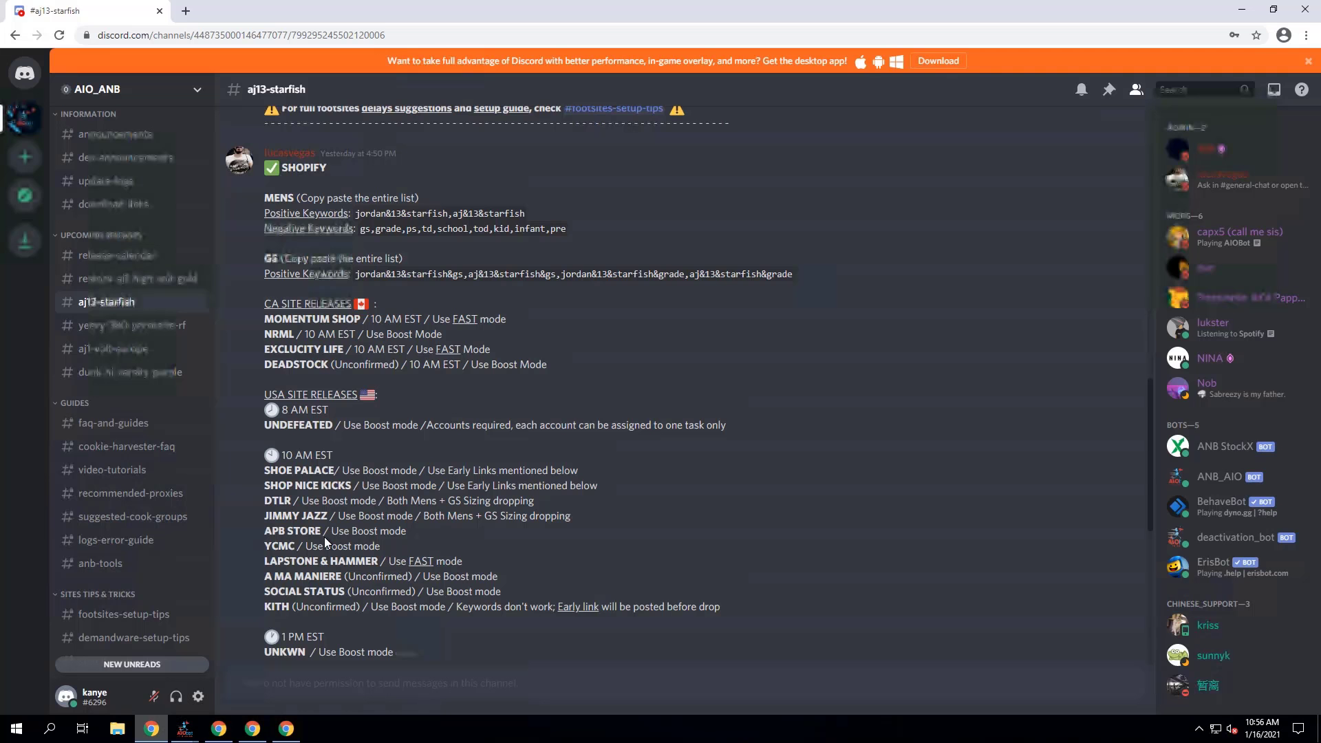
scroll(580, 404, down, 5)
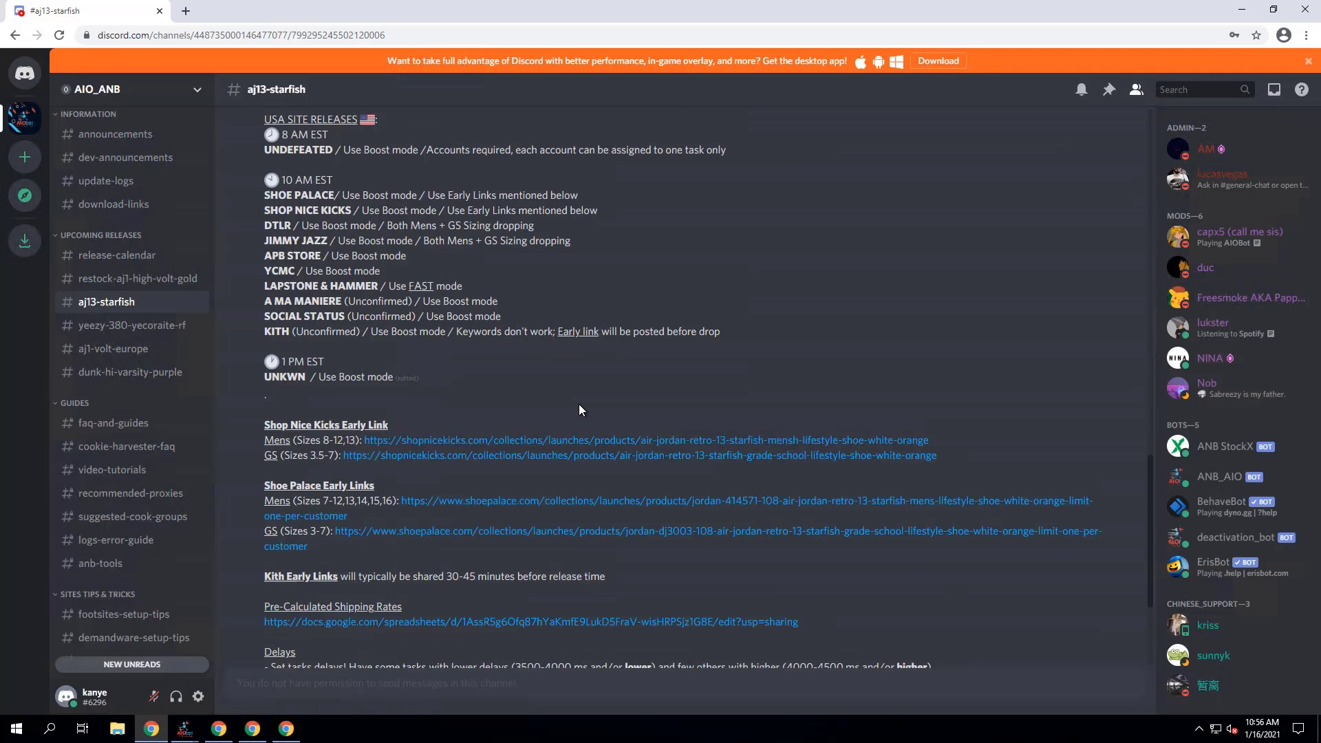
scroll(579, 403, down, 2)
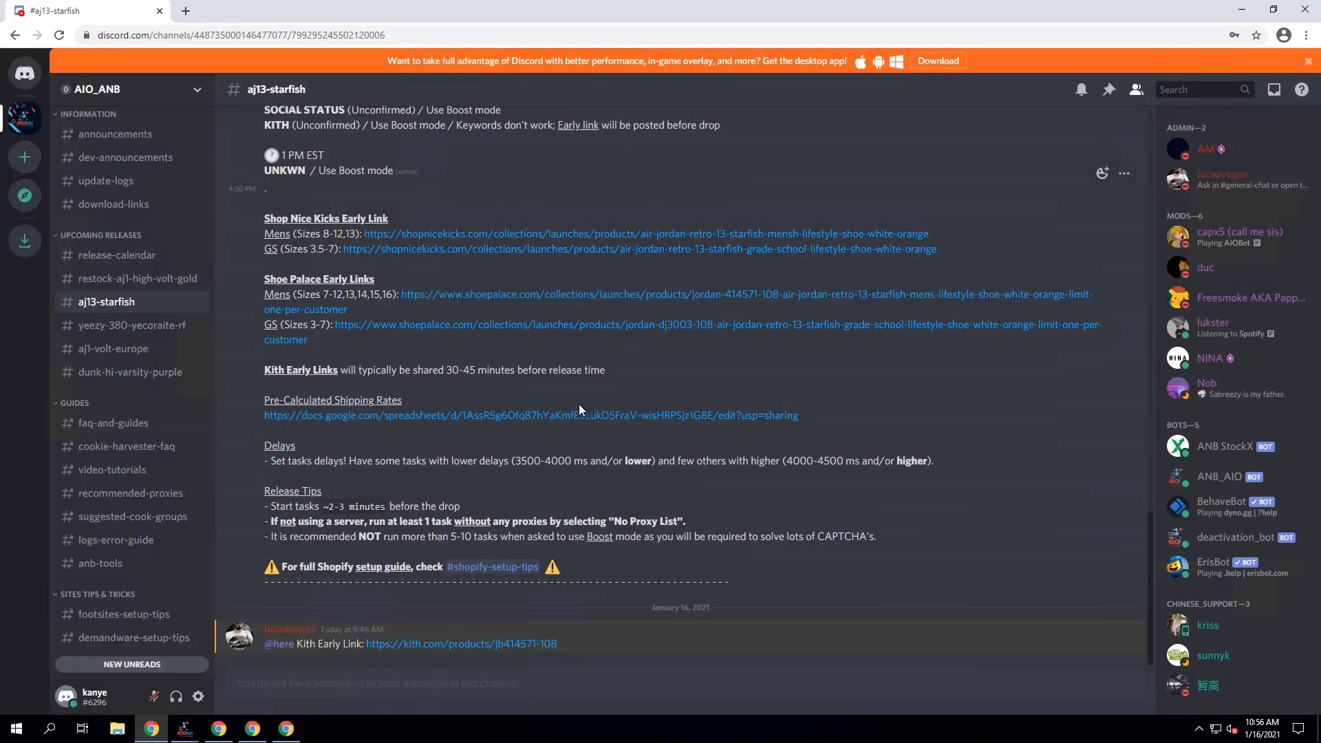
click(1242, 10)
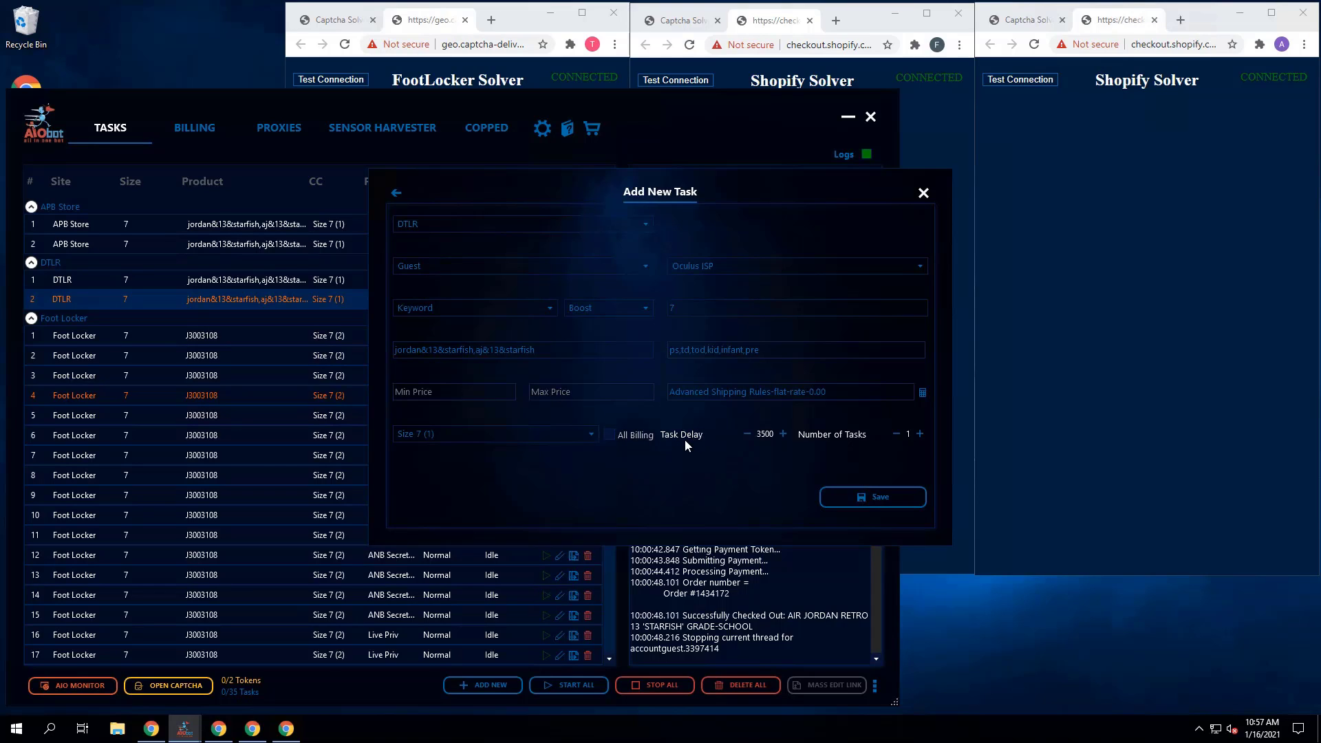
Step: Open the Pre-Calculated Shipping Rates spreadsheet from the Discord channel, and select the DTLR shipping rate
mouse_move(151, 728)
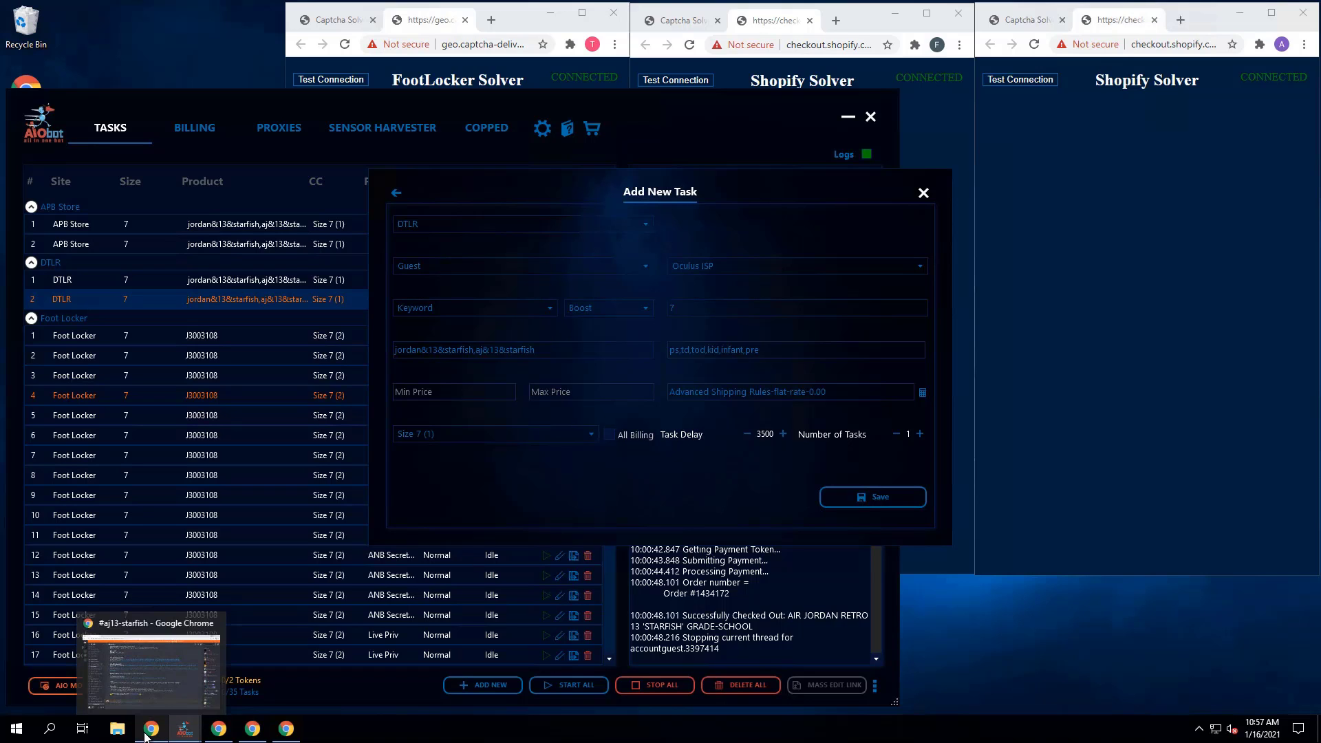
mouse_move(229, 690)
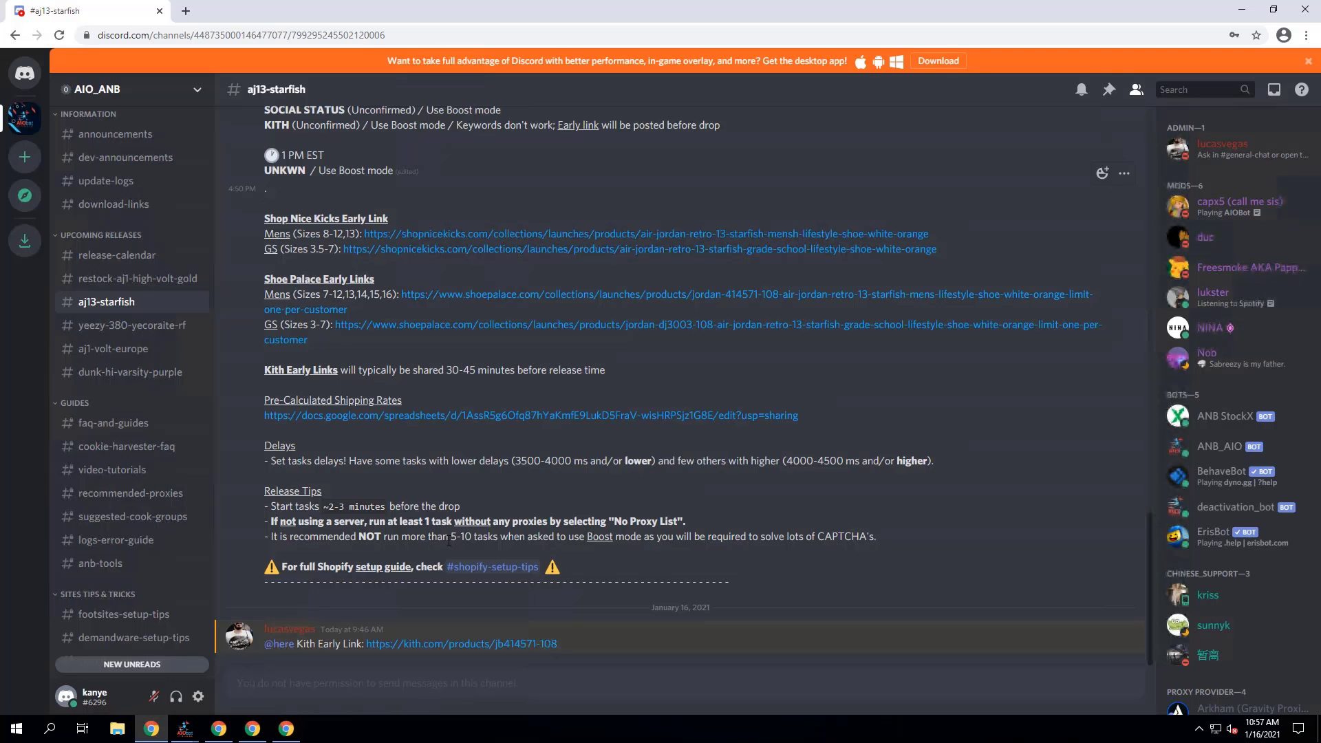
click(443, 417)
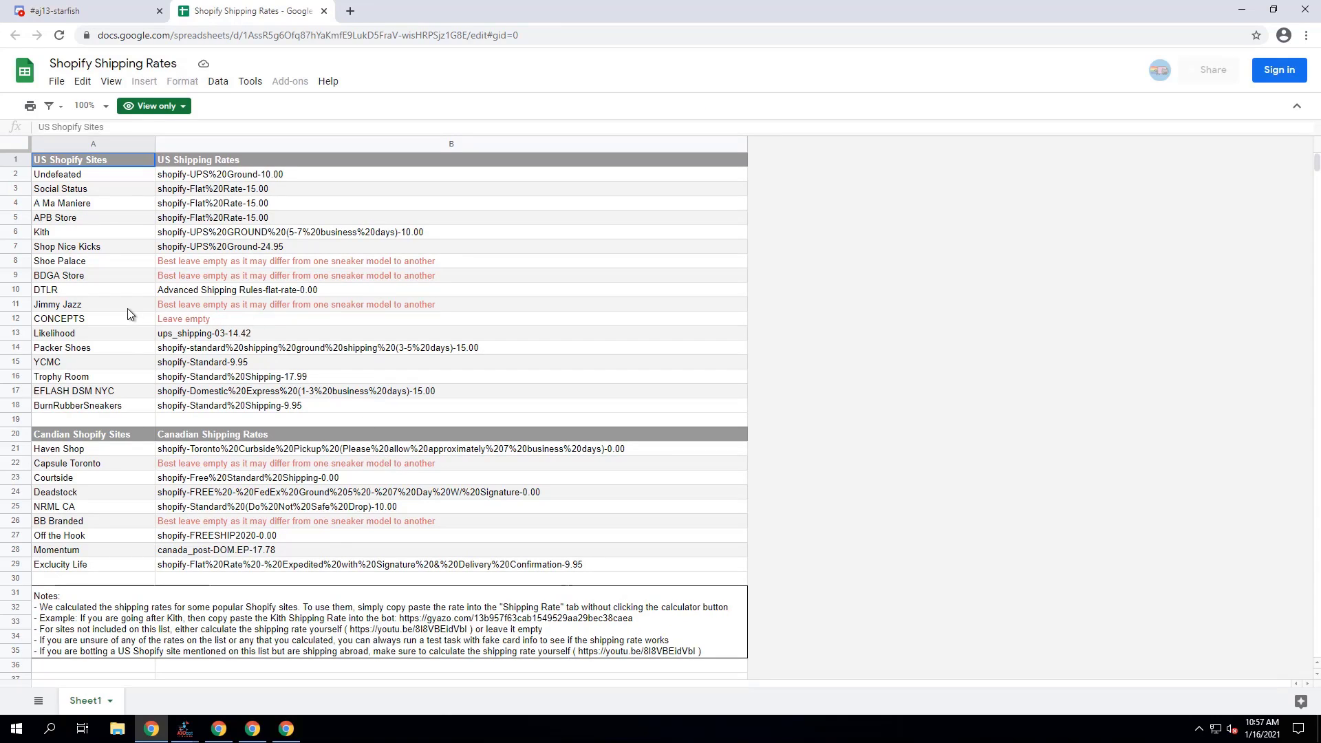
click(214, 292)
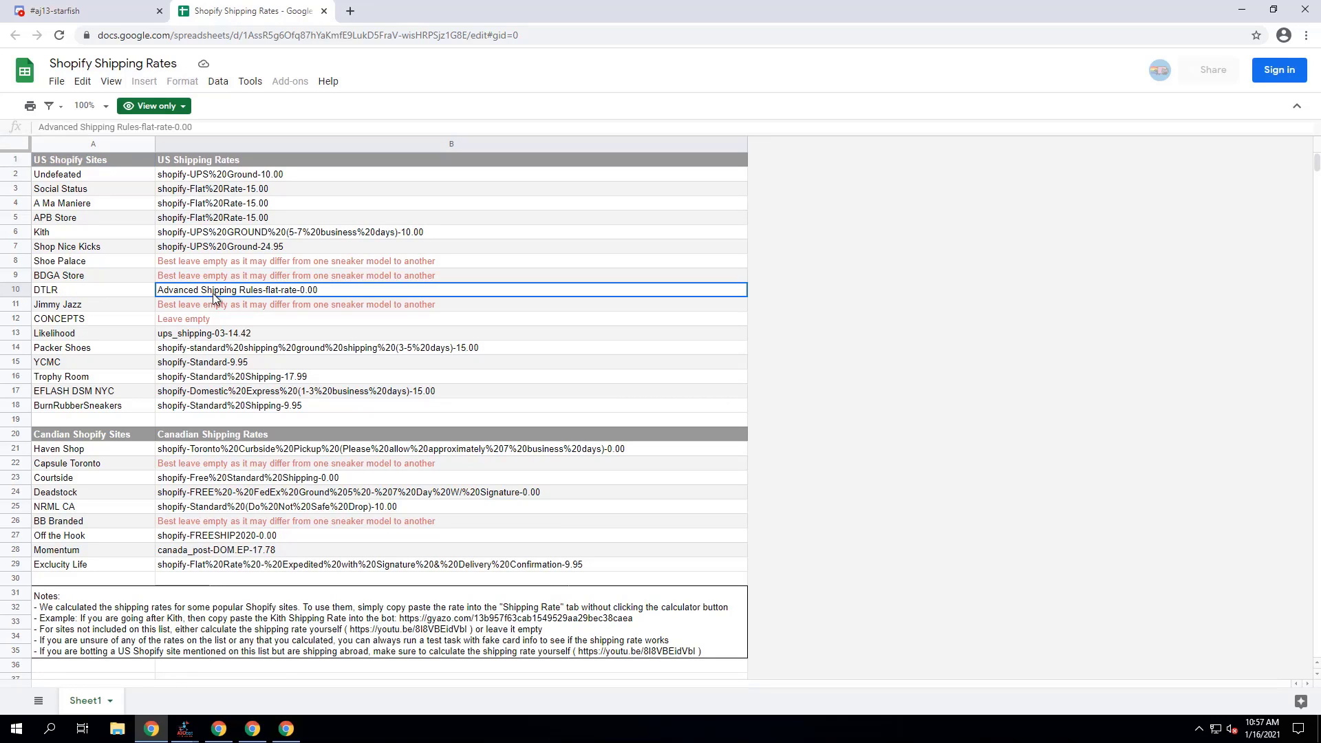
Step: Enter Advanced Shipping Rules-flat-rate-0.00 as the DTLR task's shipping rate in the bot, and close the settings without saving
click(1241, 10)
drag(845, 392, 666, 392)
text(Advanced Shipping Rules-flat-rate-0.00)
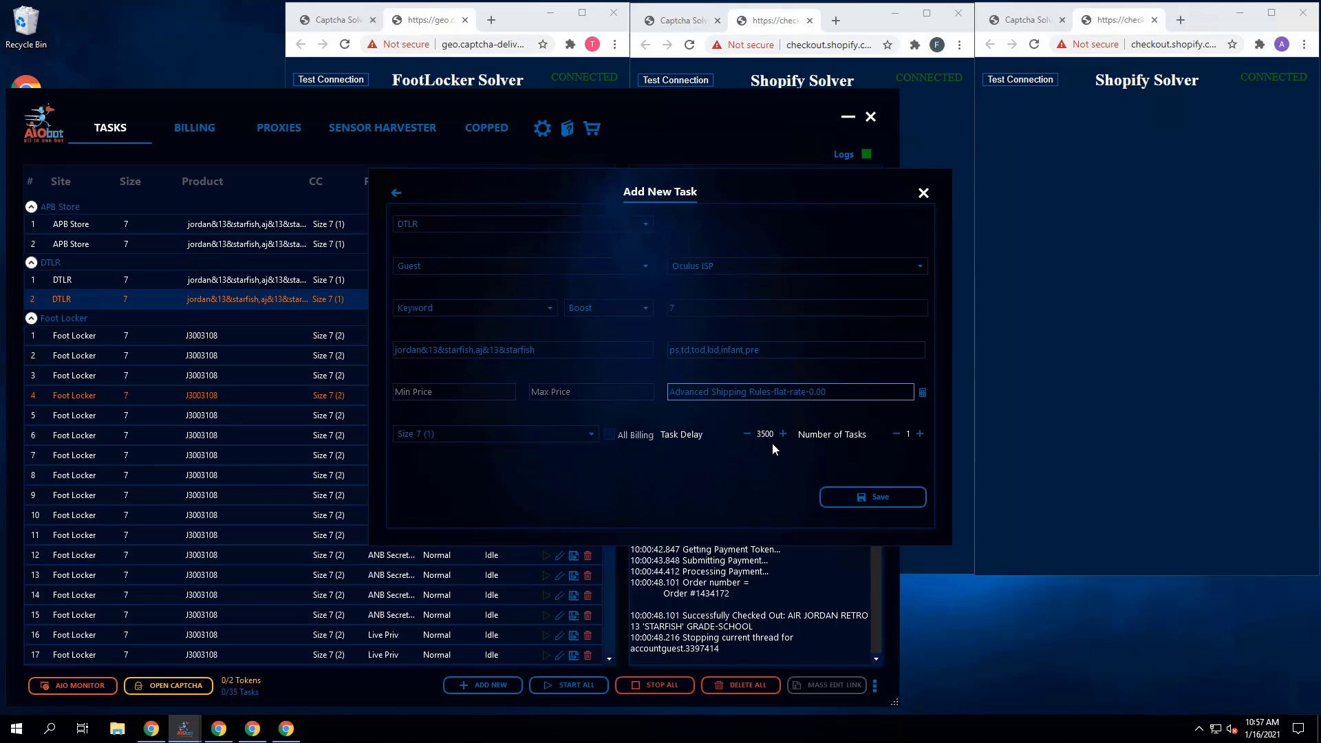
click(923, 194)
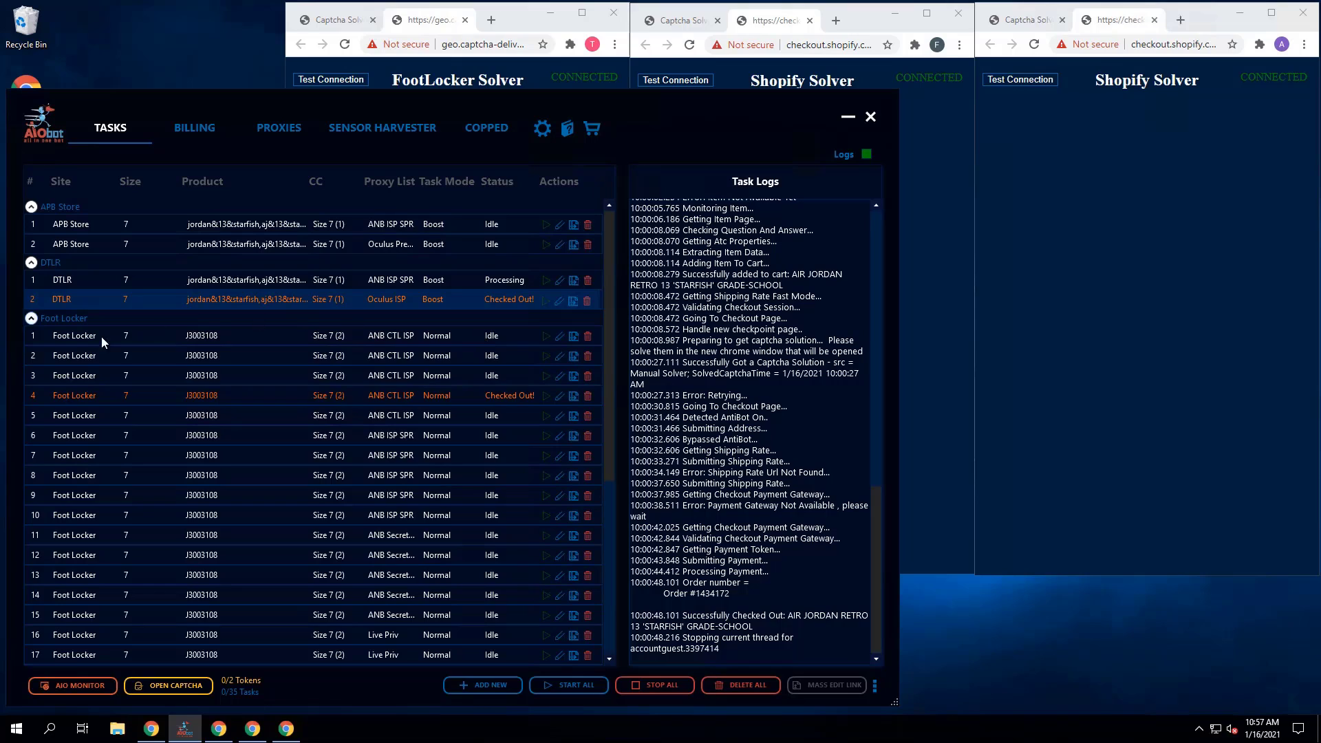
Step: Collapse the Foot Locker group, and view the Kith task's settings without changing them
click(31, 318)
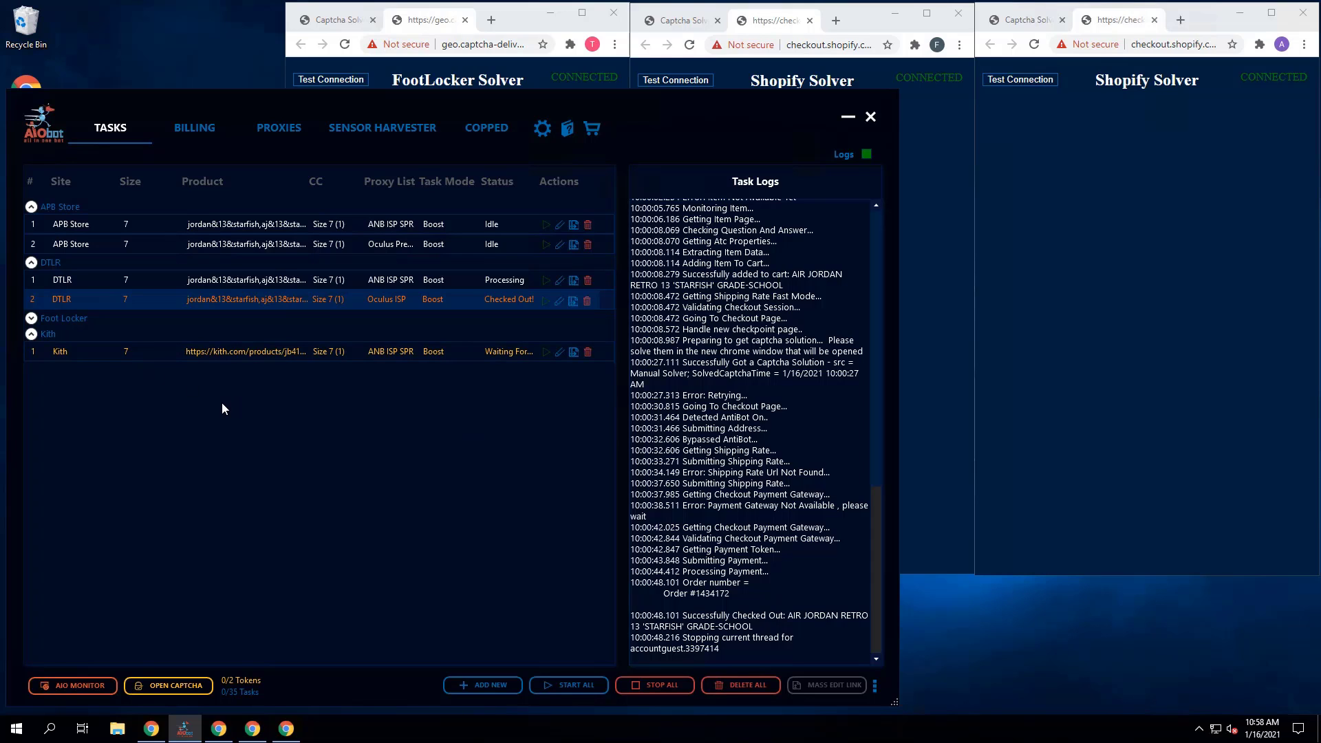
click(559, 354)
click(559, 355)
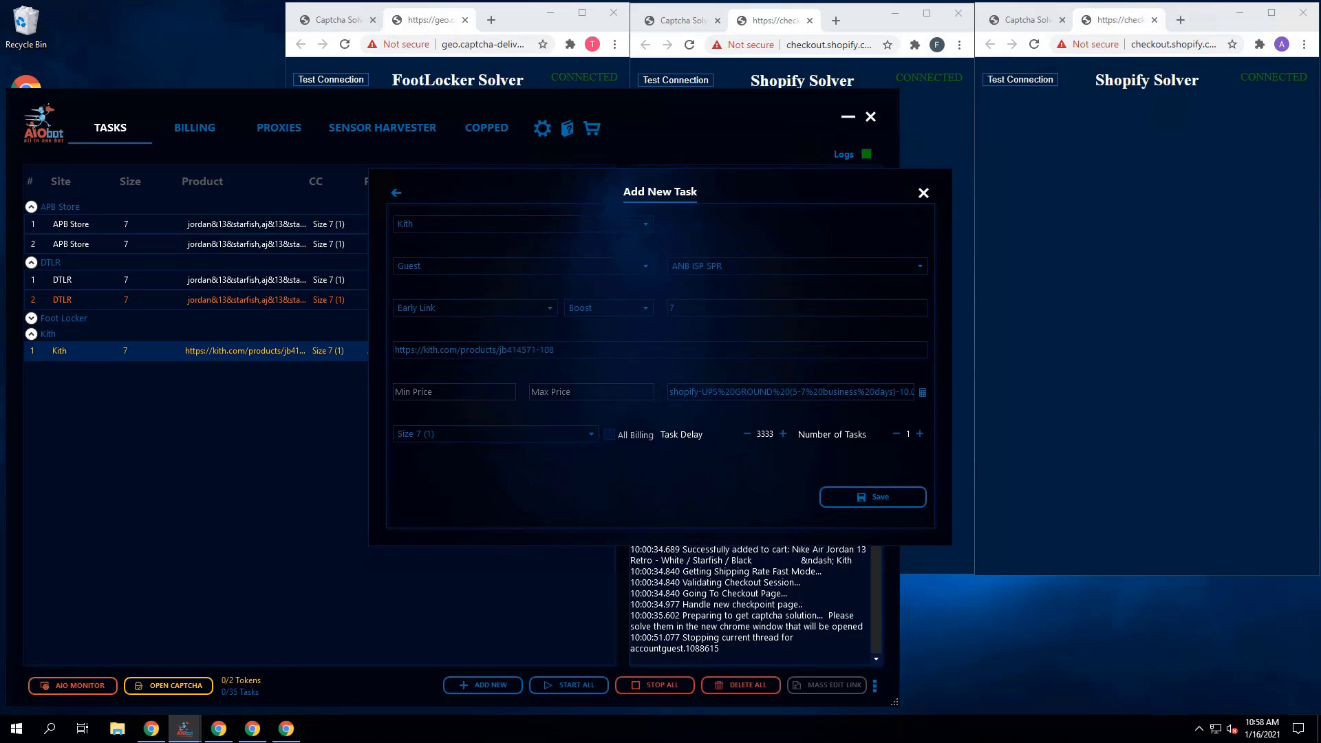
click(924, 193)
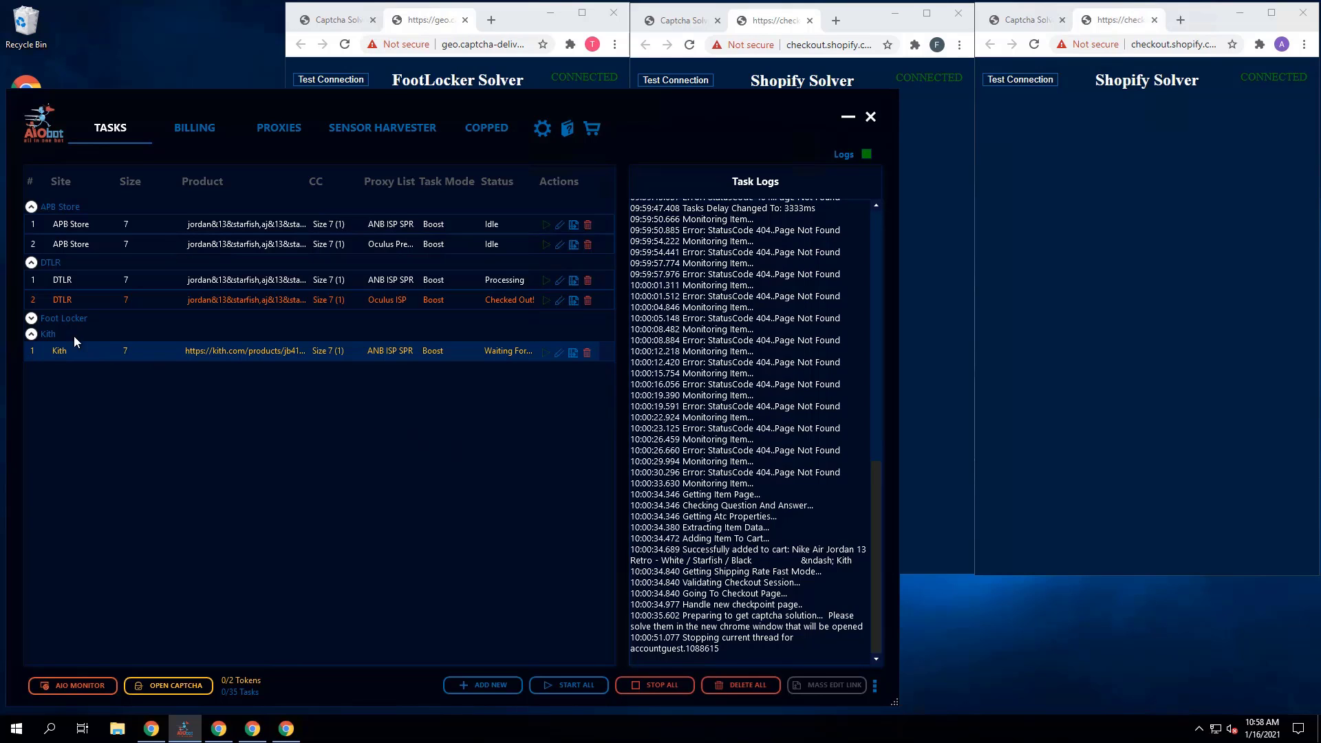
Step: Expand the Foot Locker group, and open the settings of checked-out task 4 to view the available proxy lists
click(51, 320)
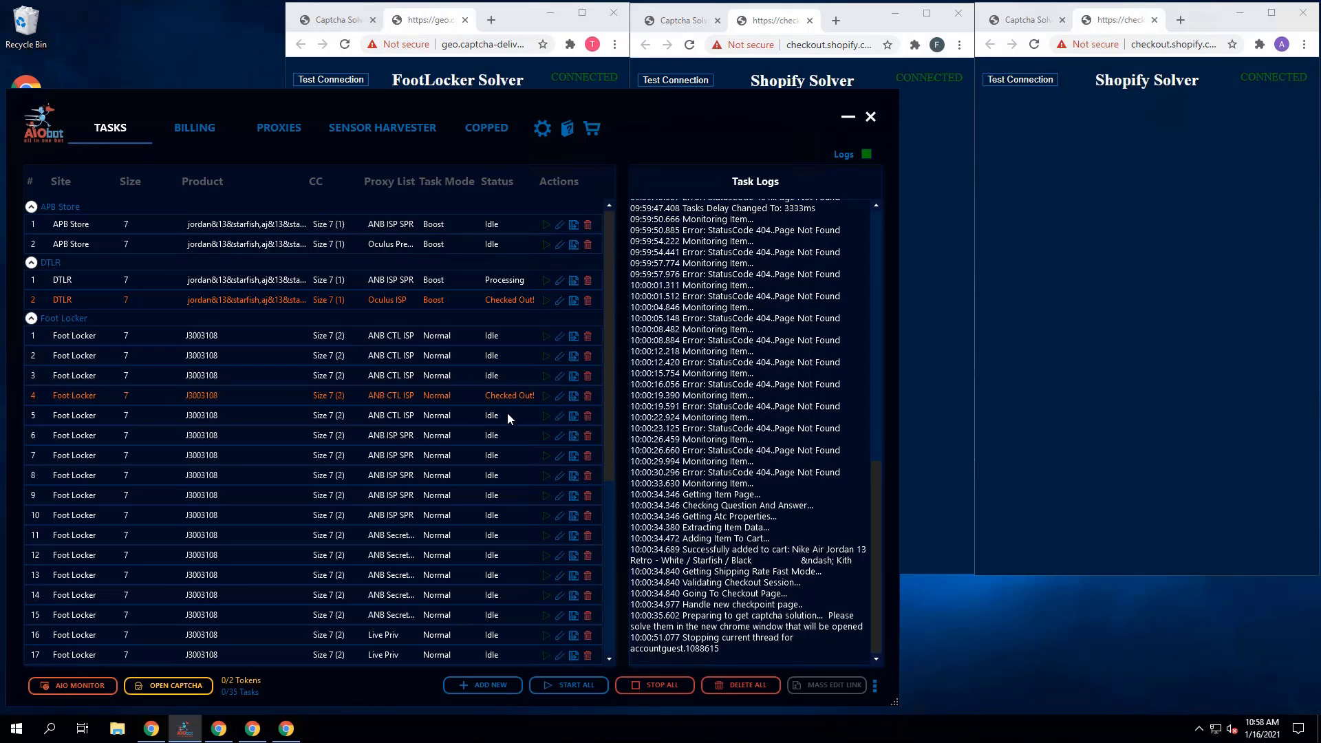
click(553, 401)
click(560, 398)
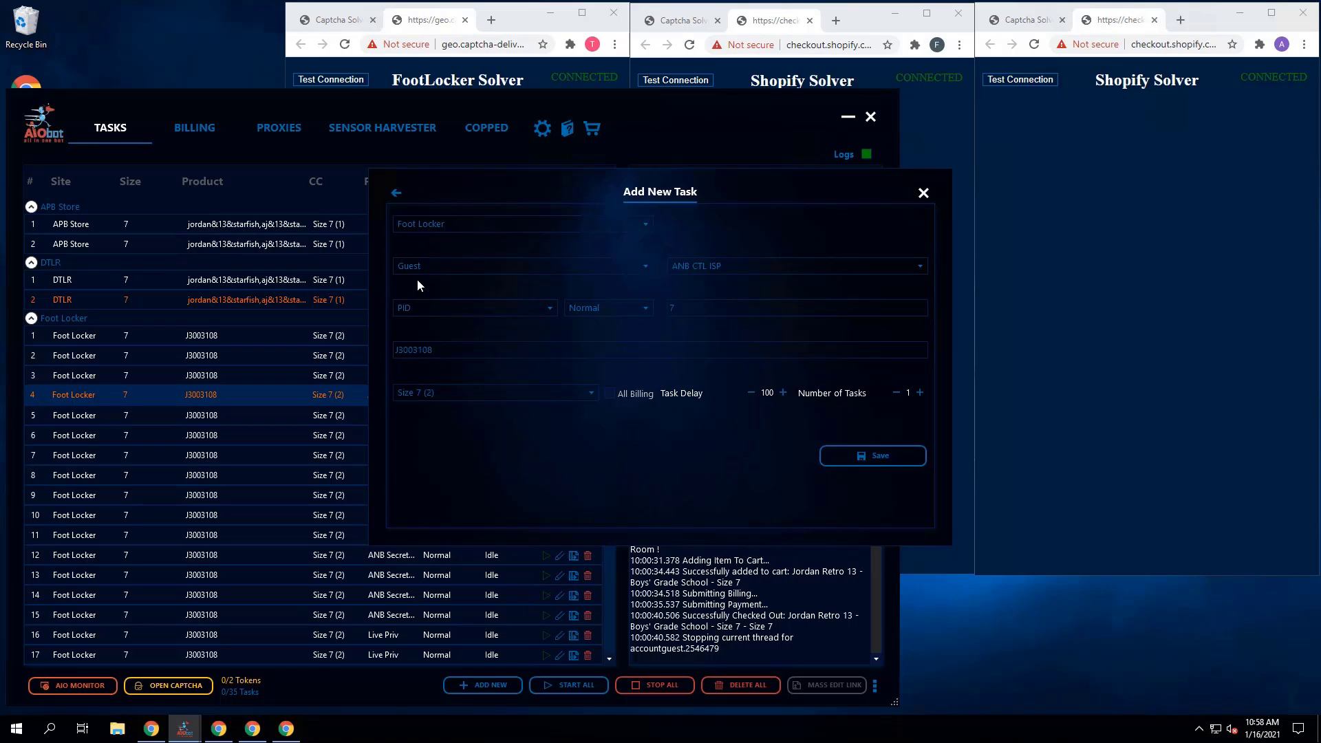
click(717, 265)
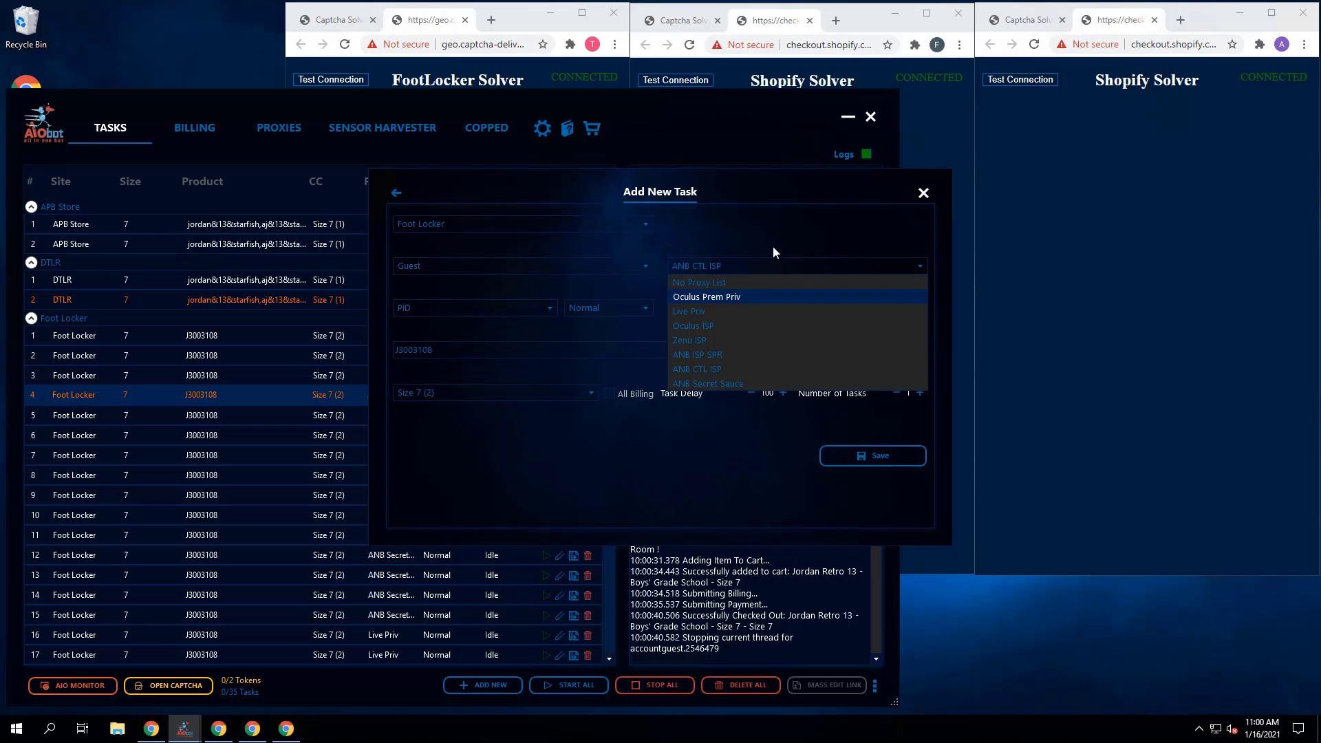
Step: Switch to Discord in the browser, open the recommended-proxies channel, and view the enlarged chart of the best proxies for each site
click(151, 728)
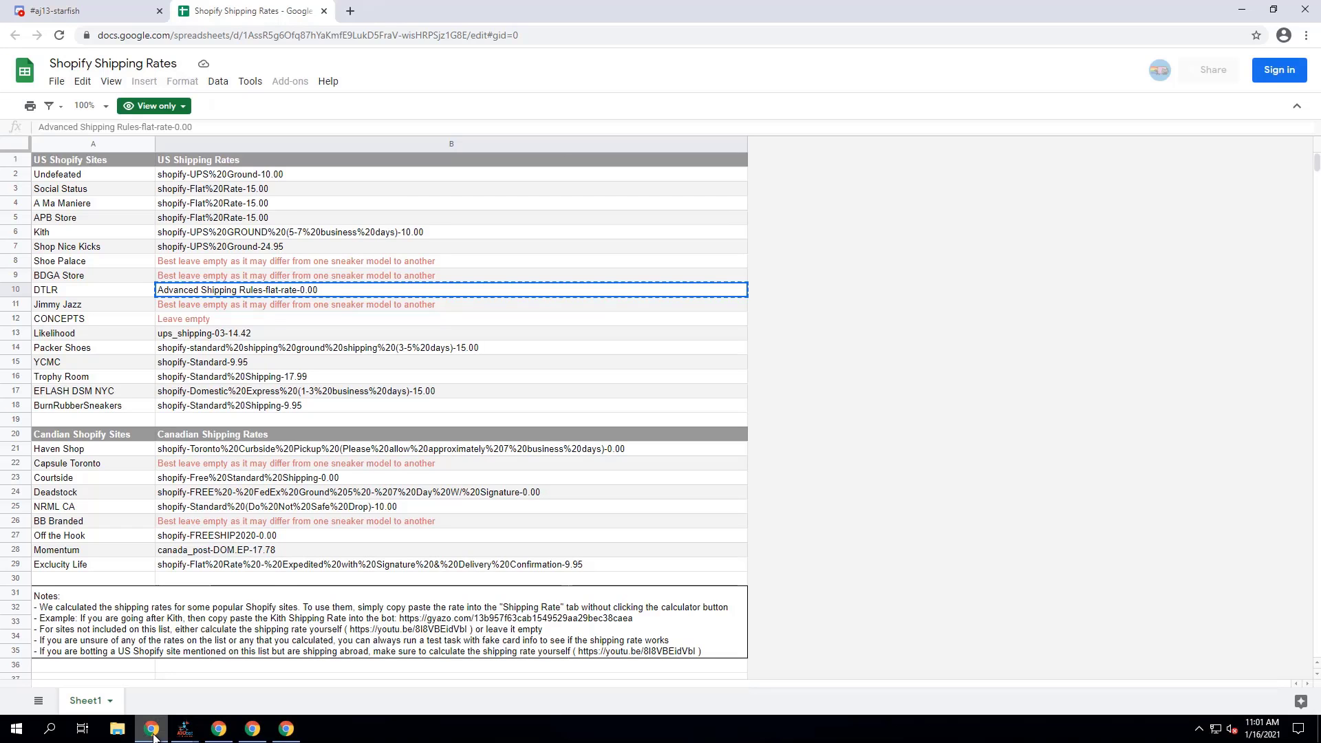
click(78, 15)
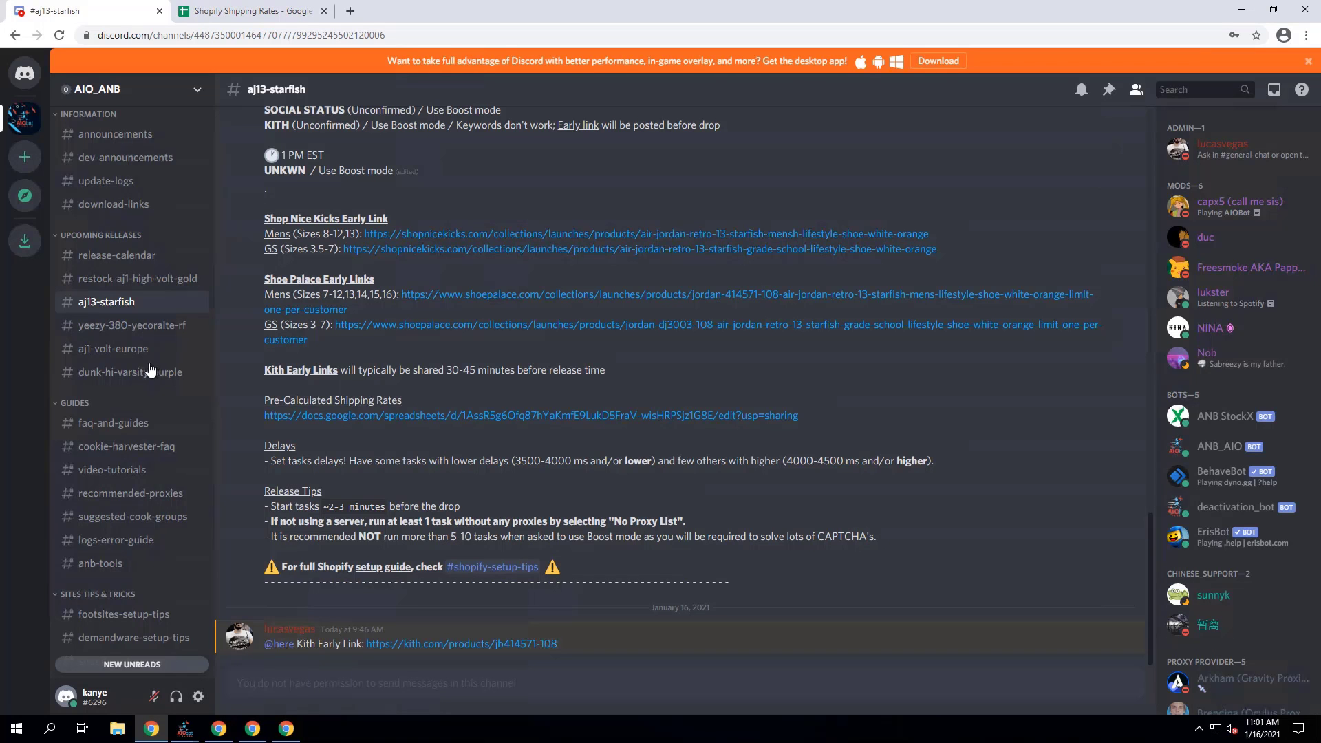
scroll(151, 368, down, 2)
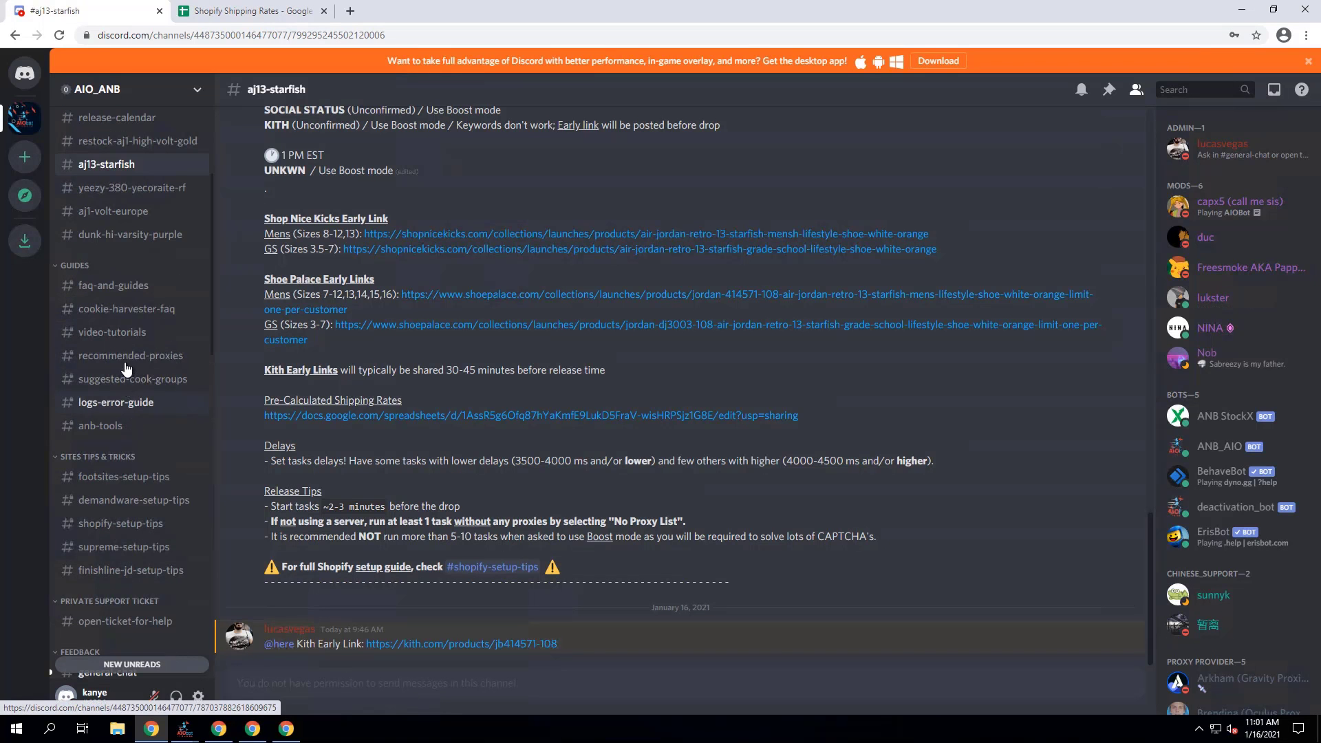
click(127, 356)
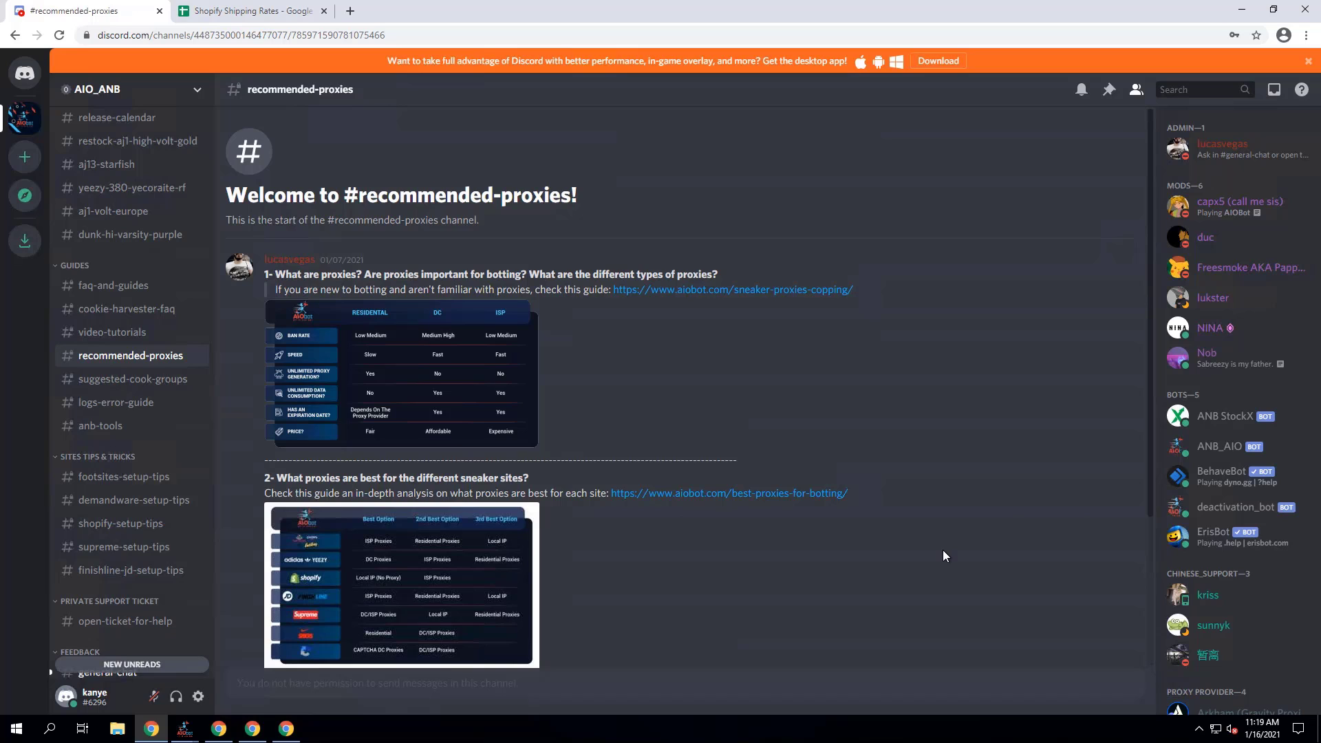
scroll(952, 556, down, 3)
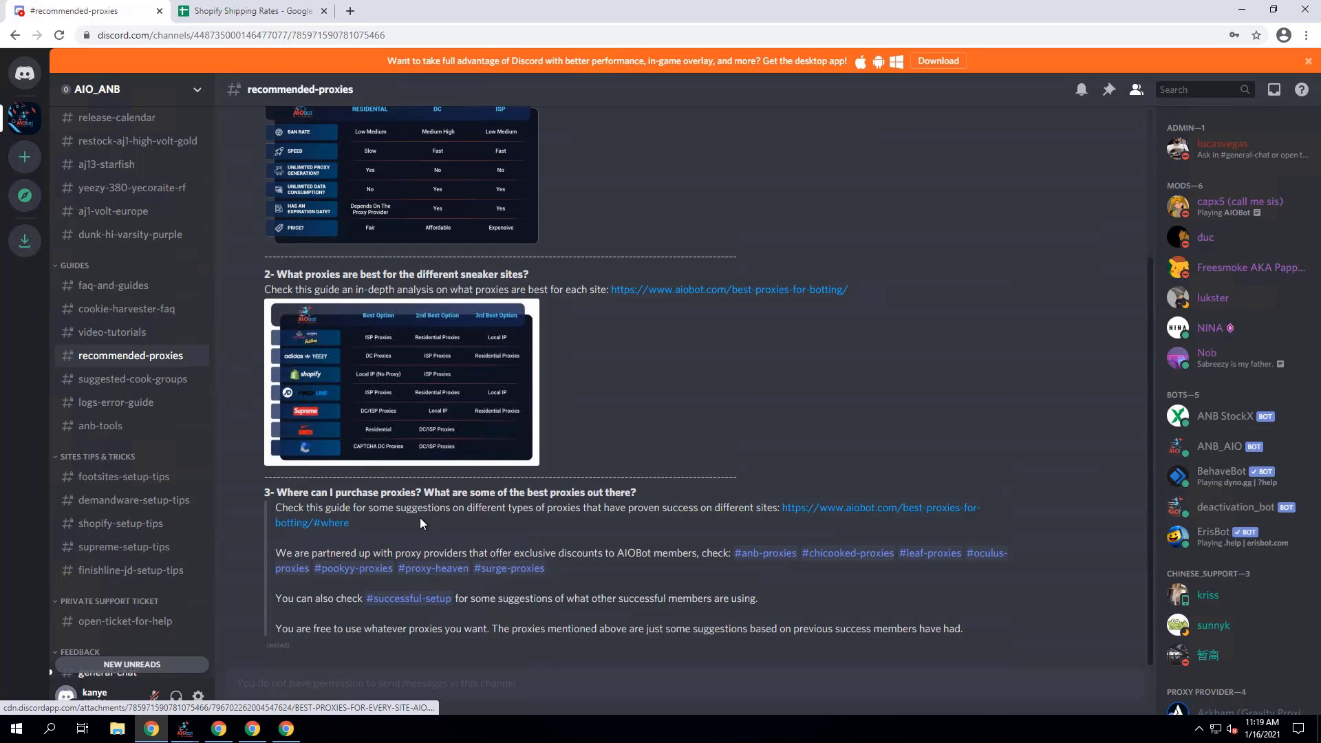
key(Return)
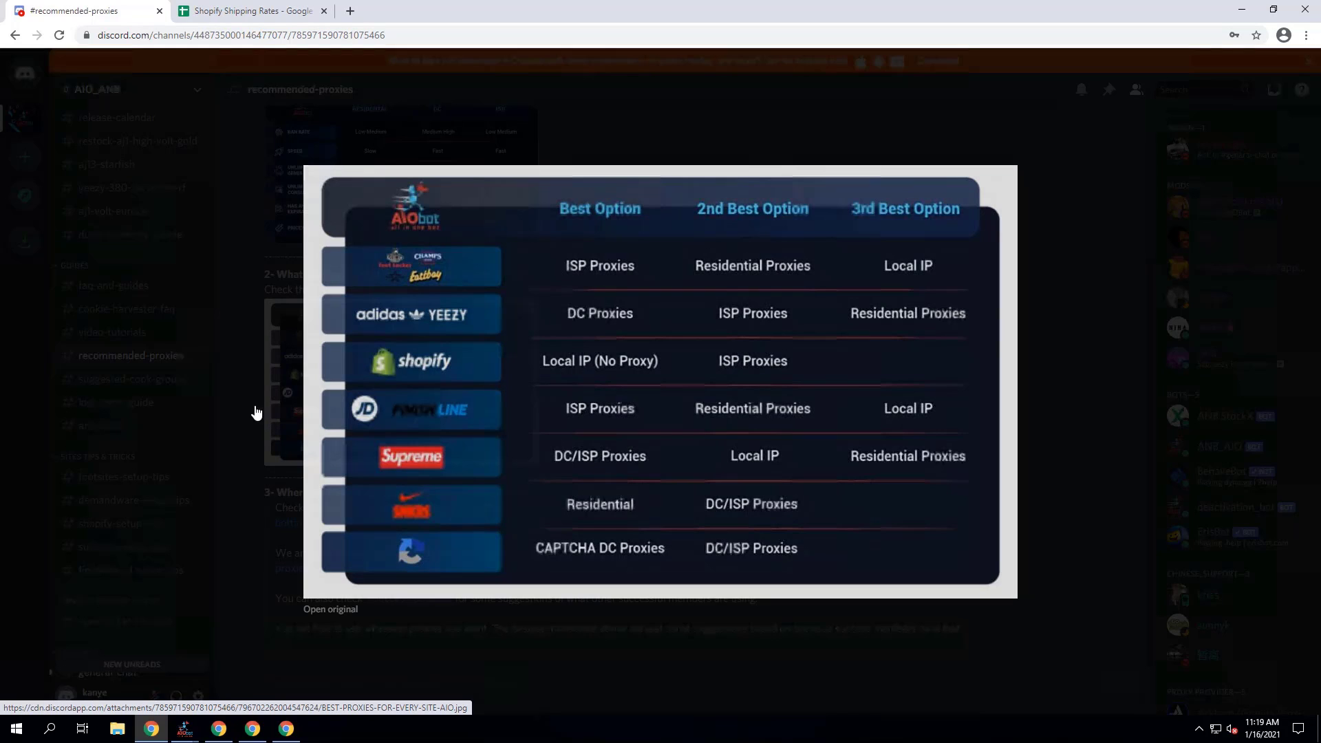
click(238, 359)
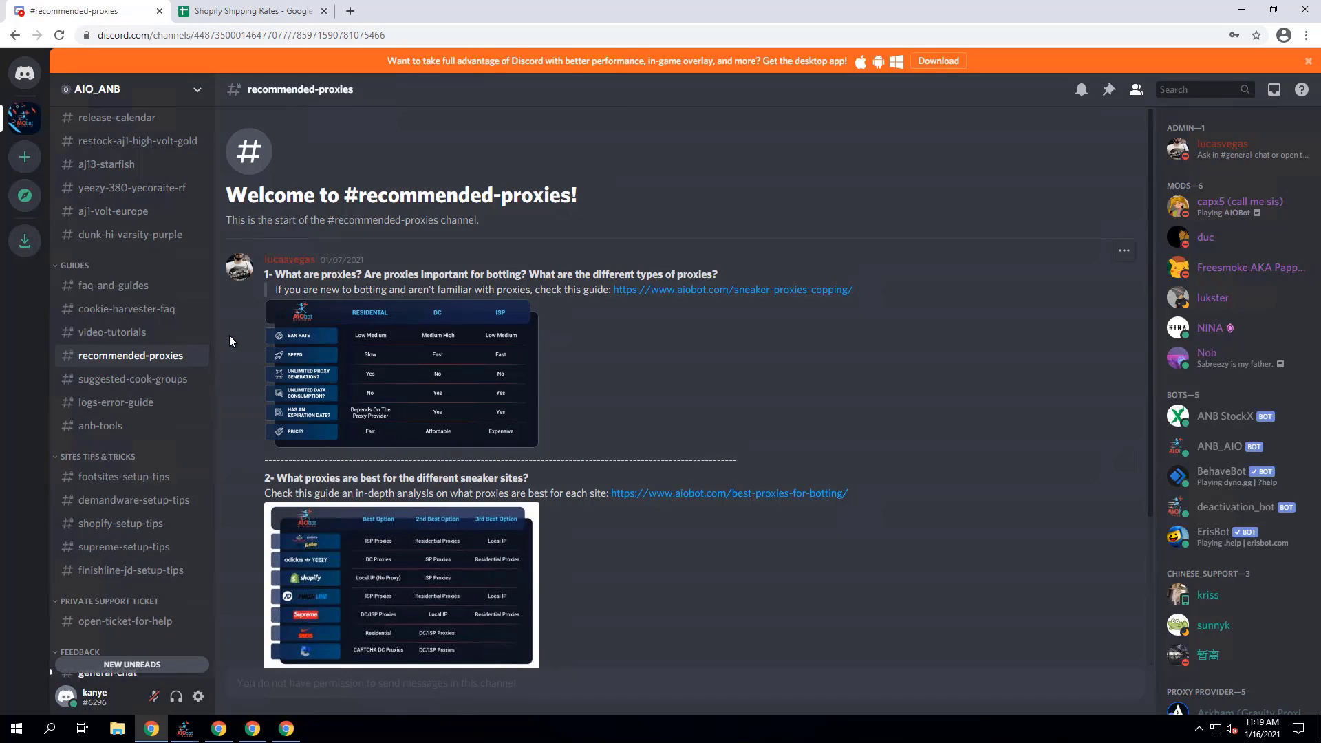
Step: Open the successful-setup channel referenced in the proxy guide, and read back through members' posted sites, proxy providers, task modes and delays
scroll(230, 336, down, 3)
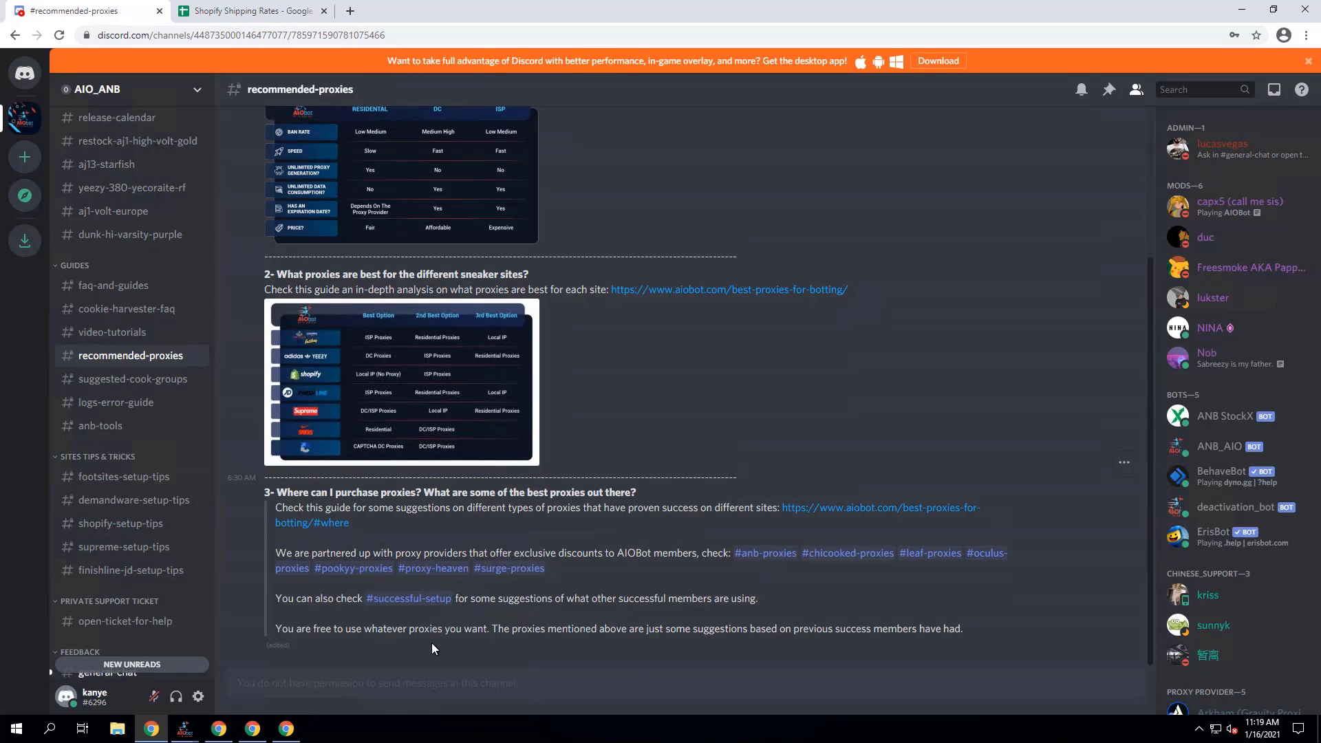
click(432, 602)
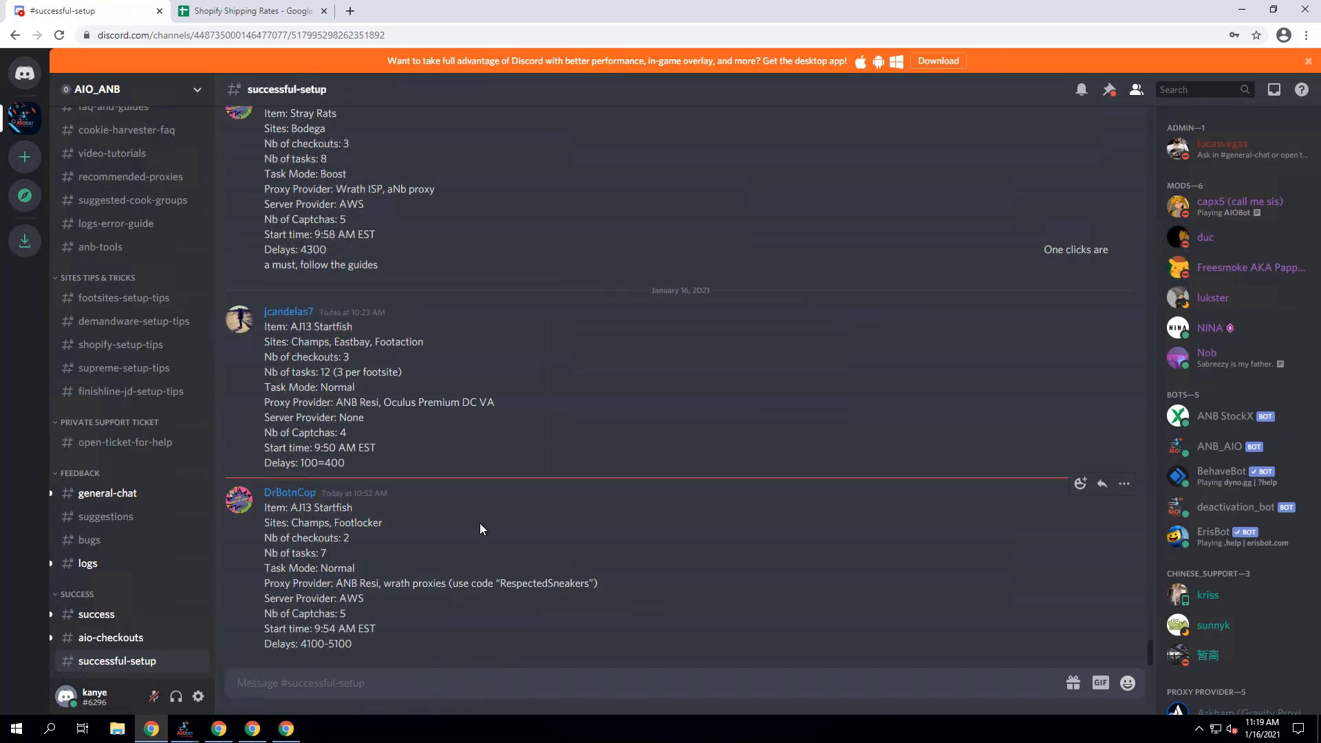
scroll(518, 480, up, 3)
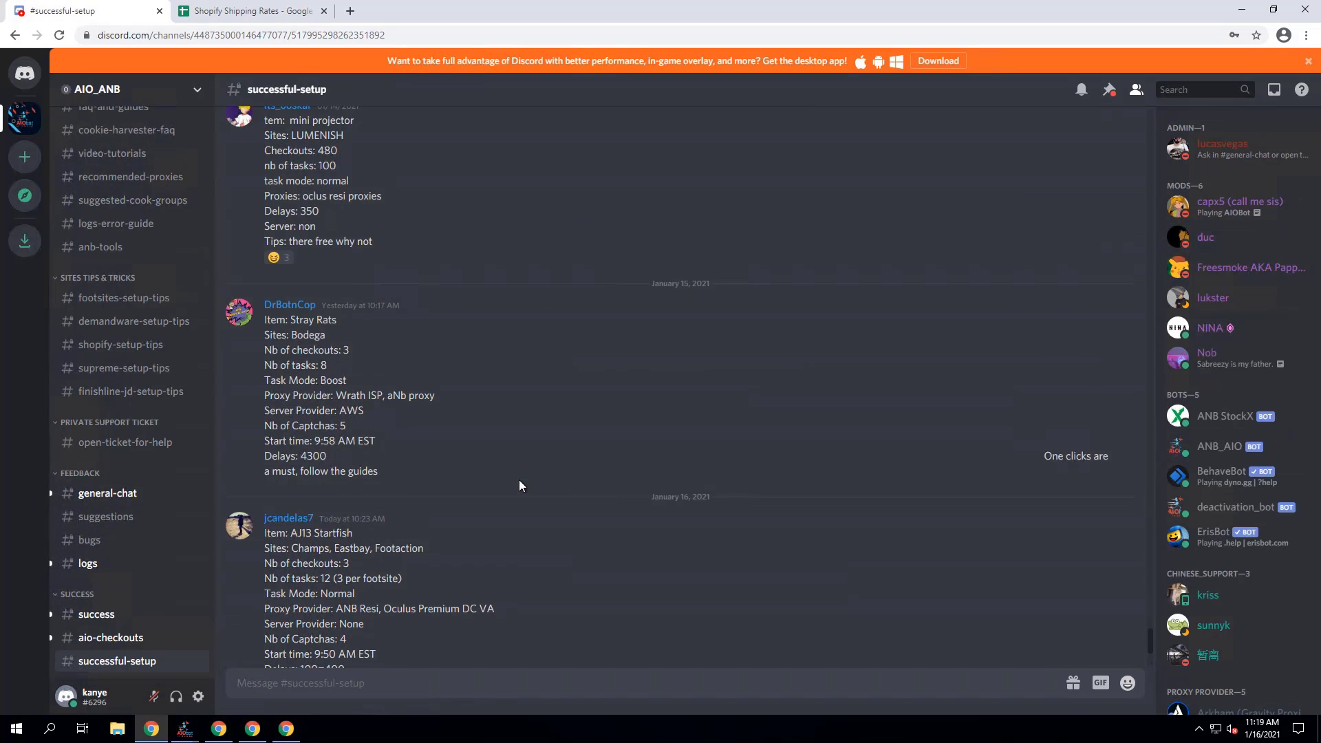
scroll(518, 481, up, 1)
scroll(519, 480, up, 6)
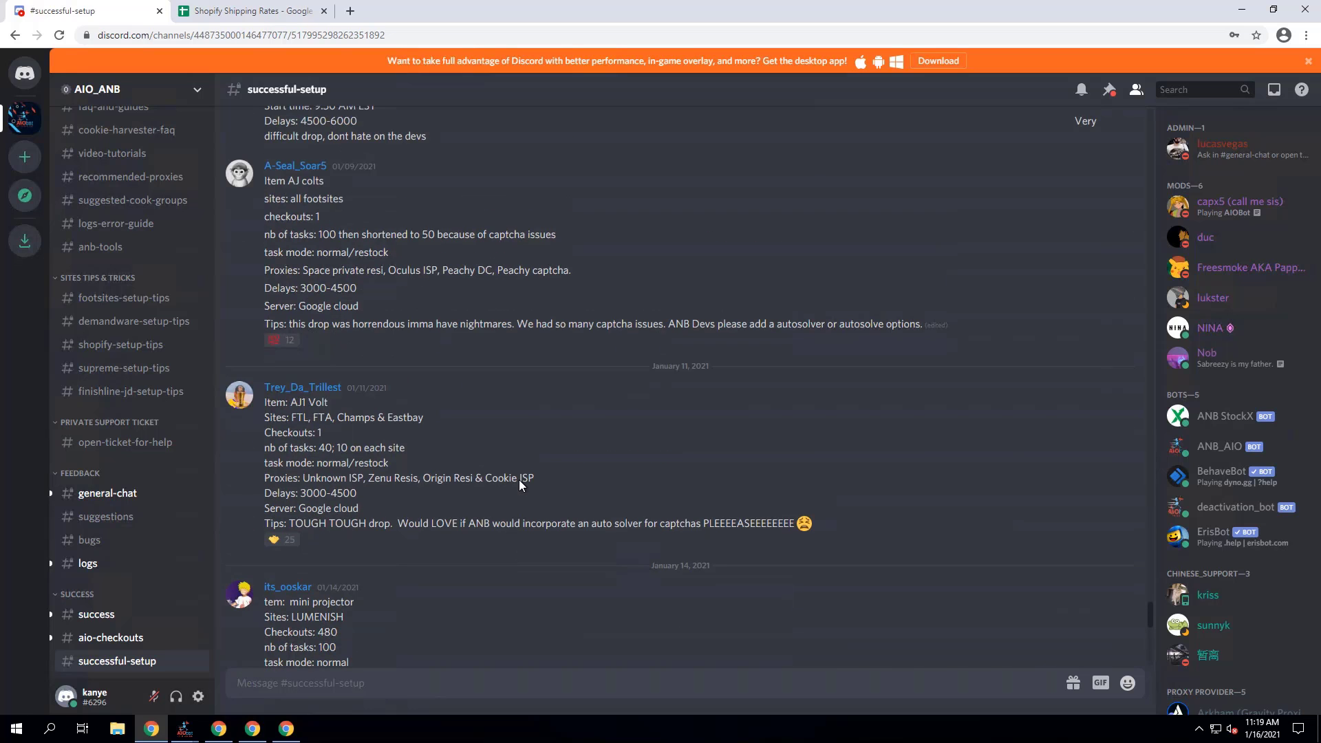
scroll(519, 480, up, 4)
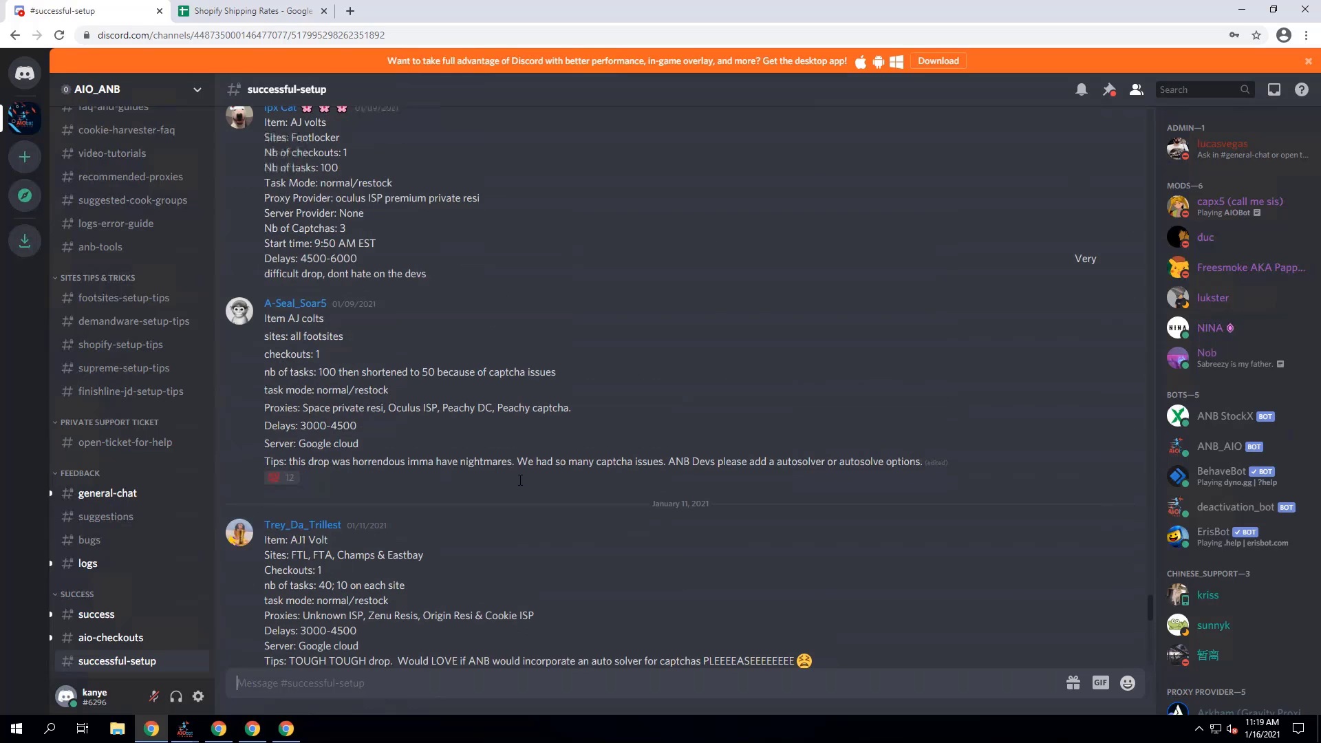
scroll(519, 486, up, 6)
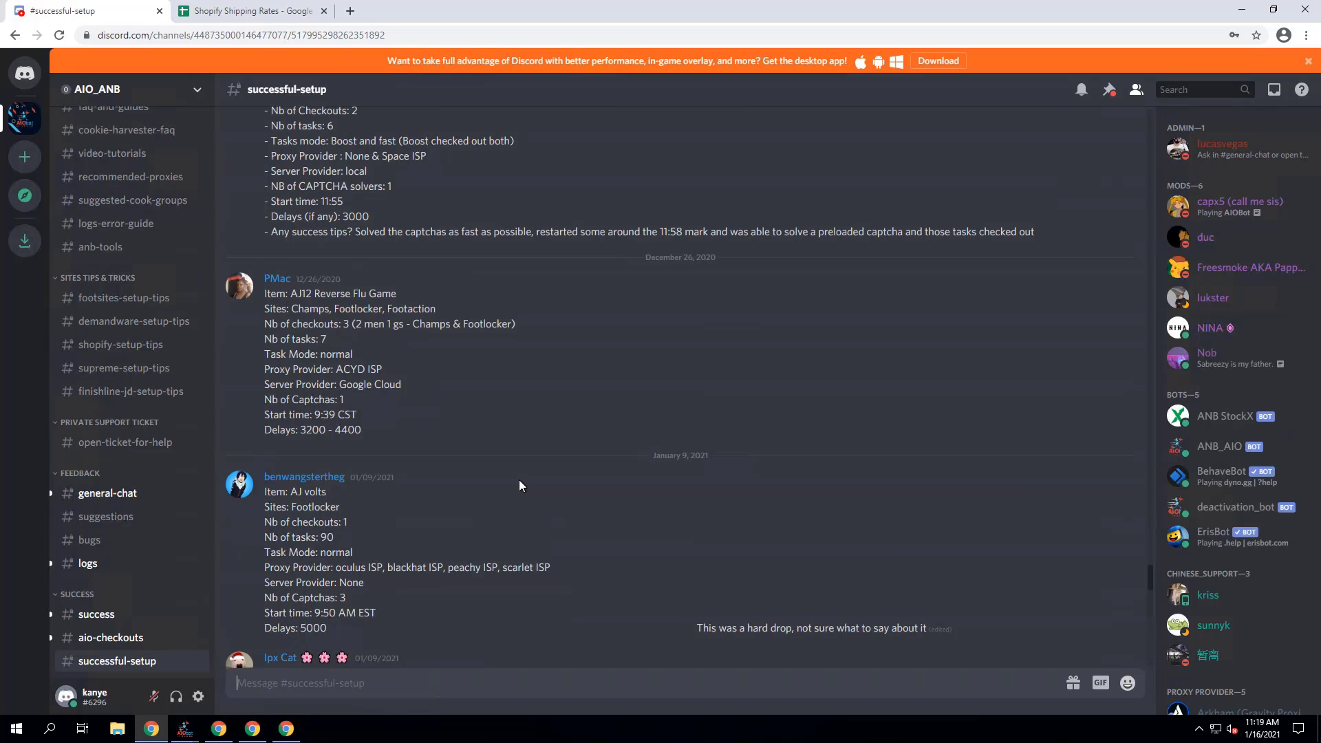
scroll(518, 486, up, 2)
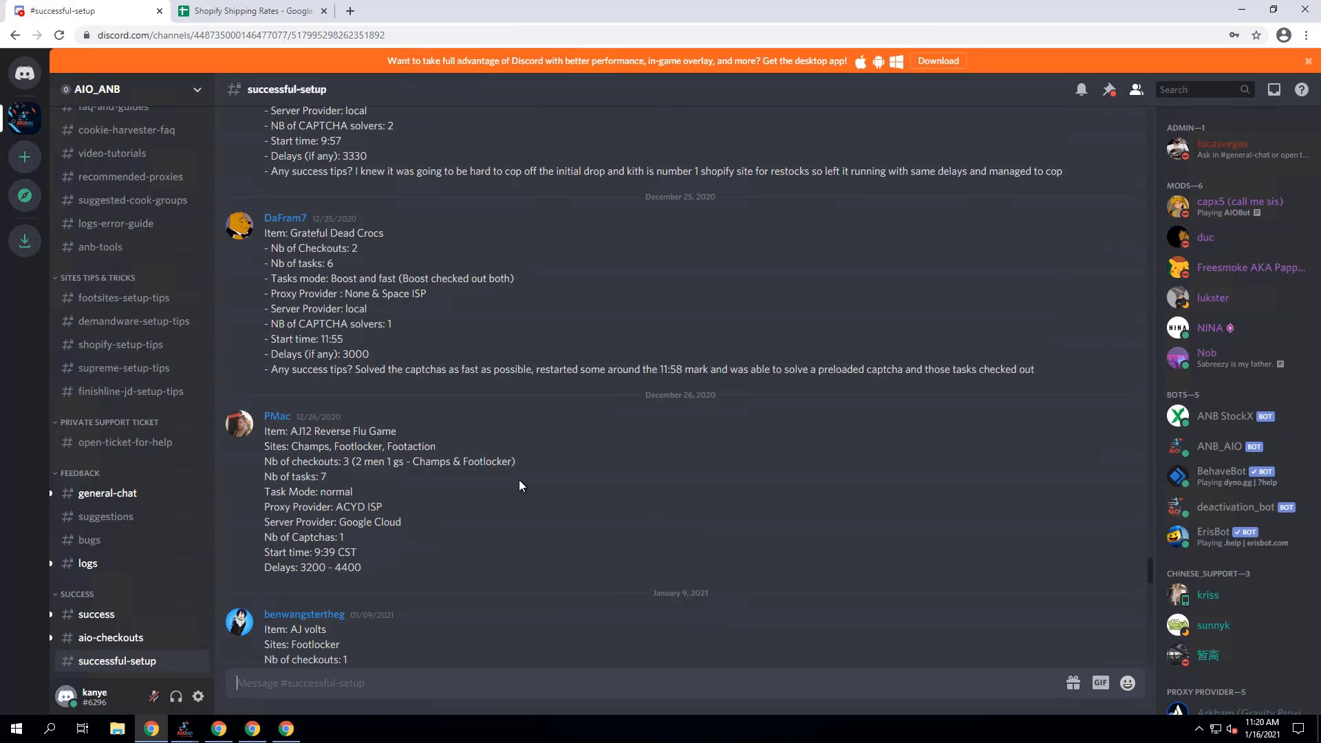
scroll(520, 486, up, 1)
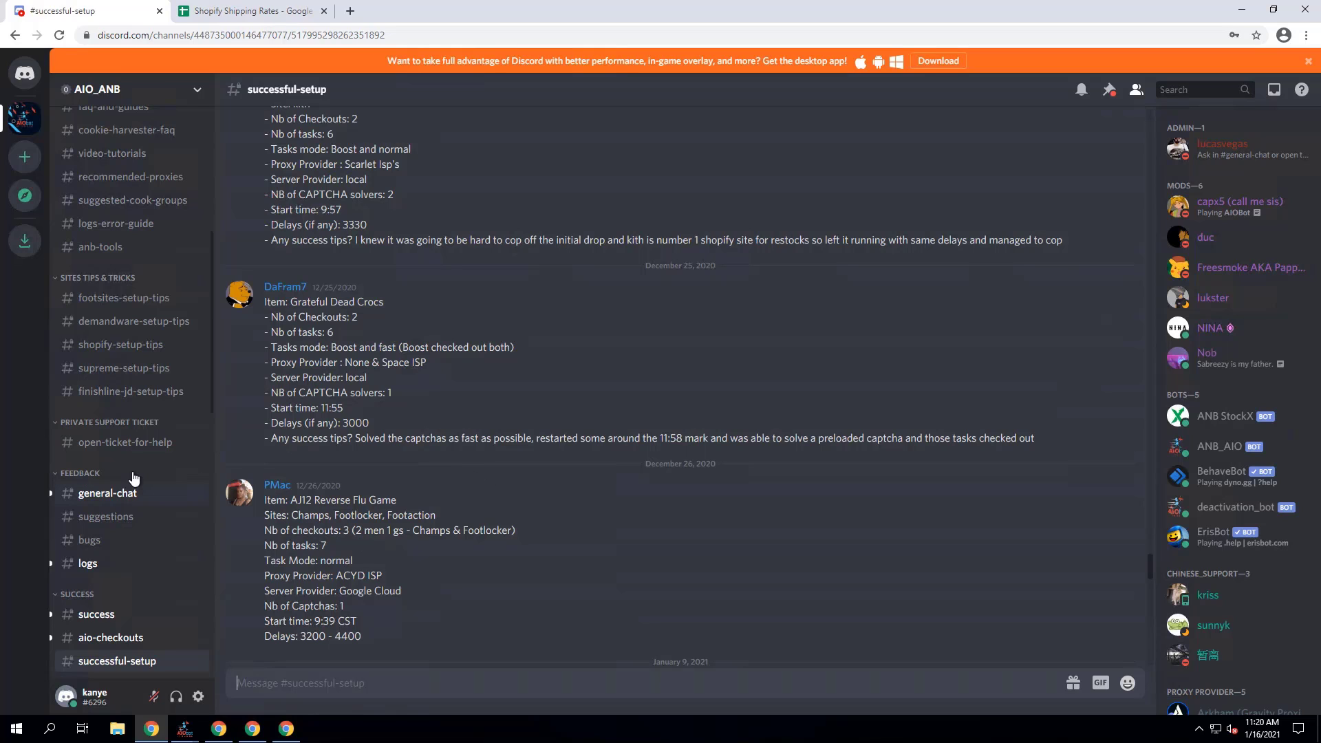
Step: Return to the recommended-proxies channel, and look over the Proxy Providers section of the server's channels
scroll(121, 463, down, 2)
scroll(121, 464, up, 2)
scroll(120, 465, up, 1)
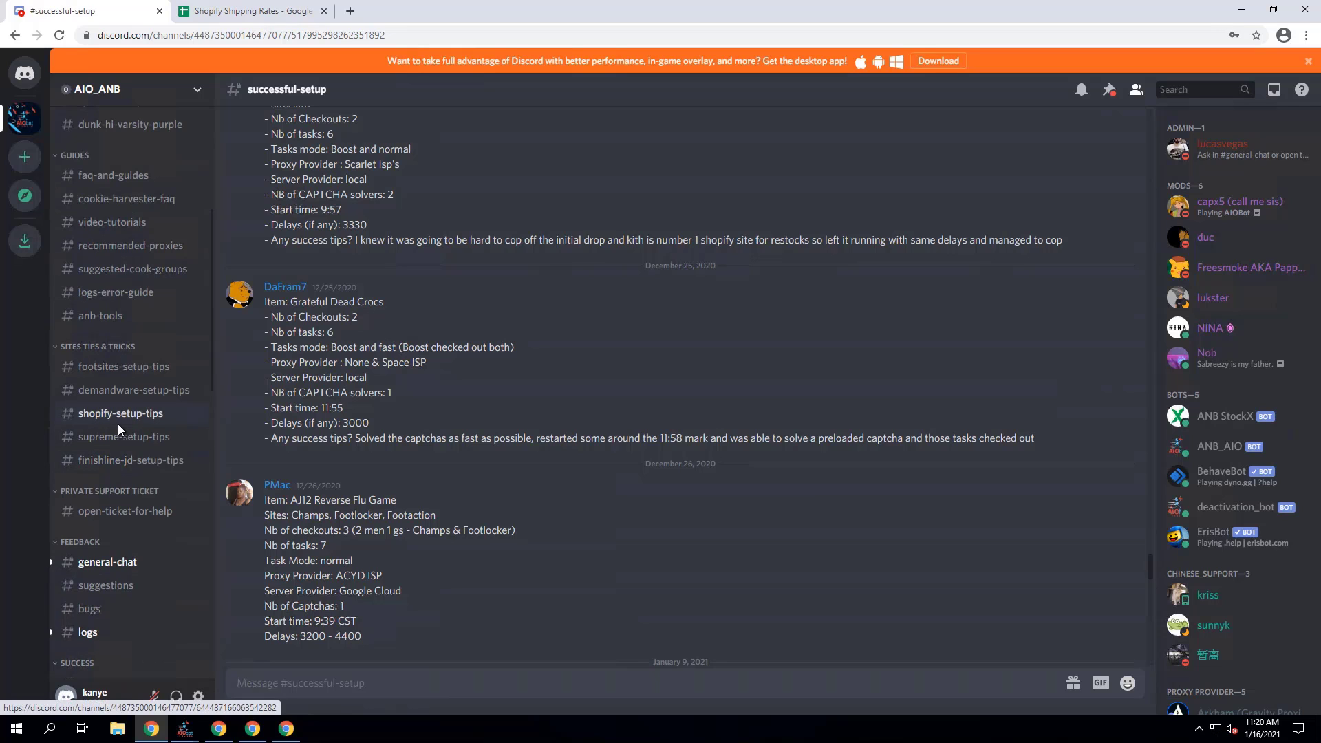
click(124, 249)
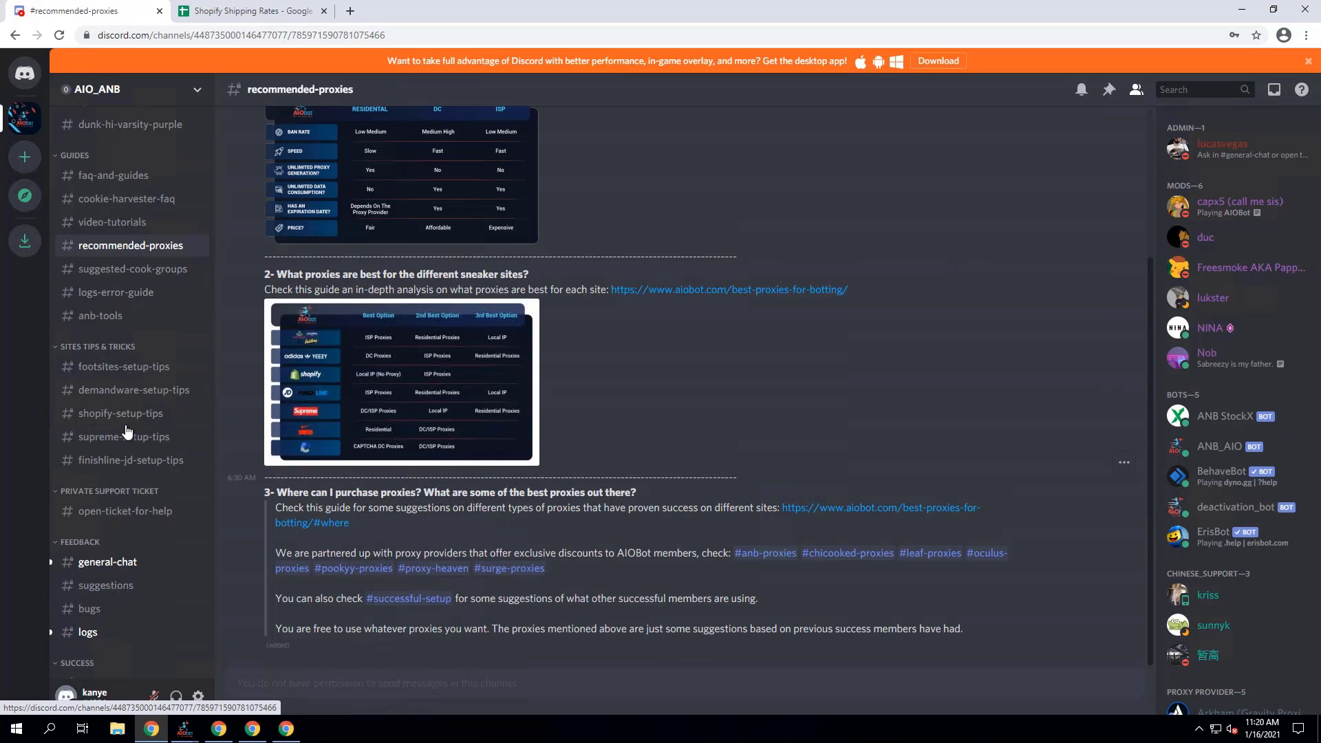
scroll(118, 442, down, 6)
scroll(125, 424, down, 2)
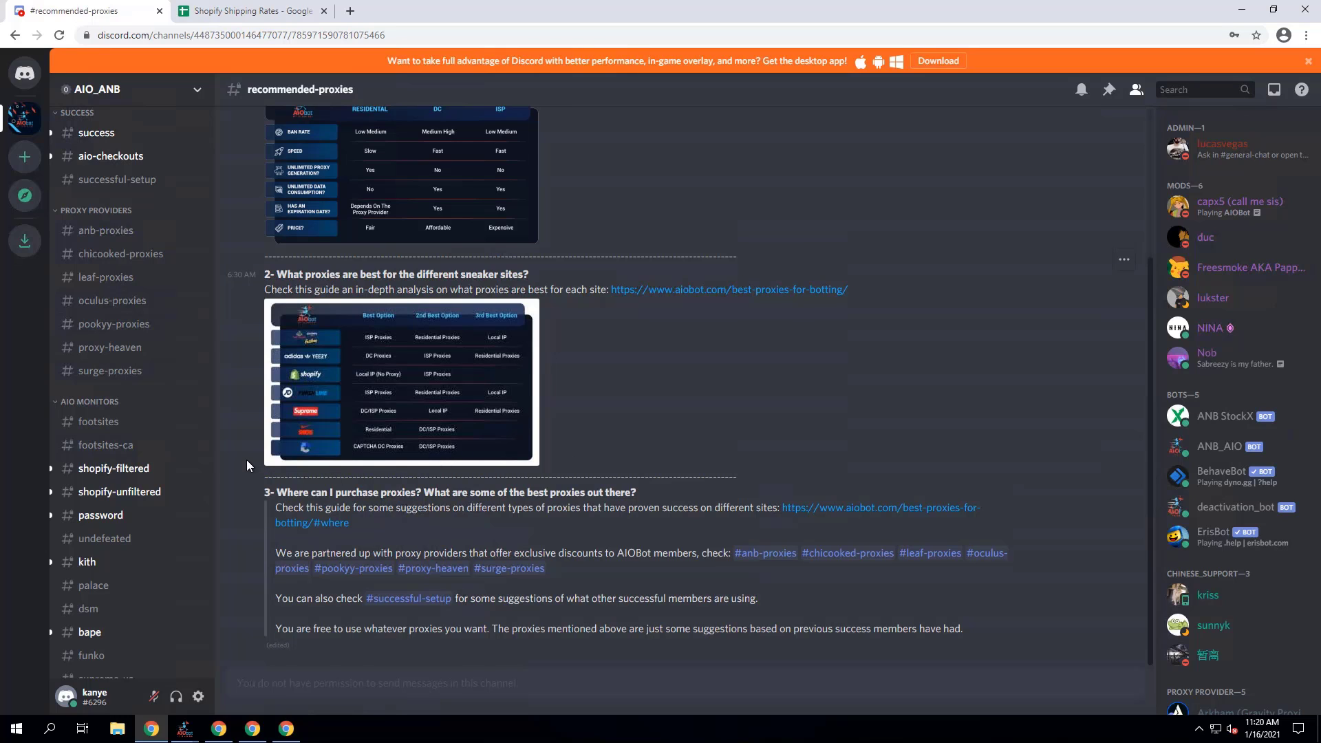
scroll(247, 460, up, 1)
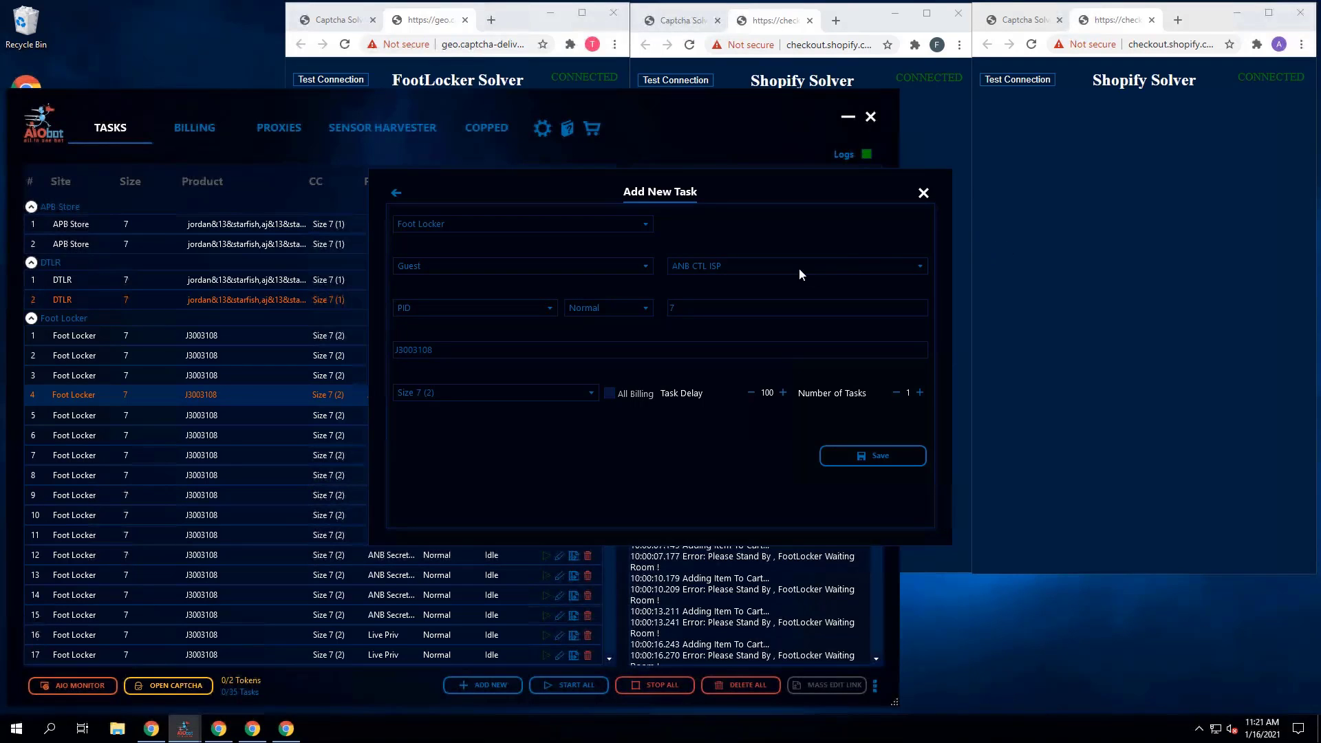
Step: View the proxy lists available to the Foot Locker task in the bot, and close its settings without changing the selection
click(795, 268)
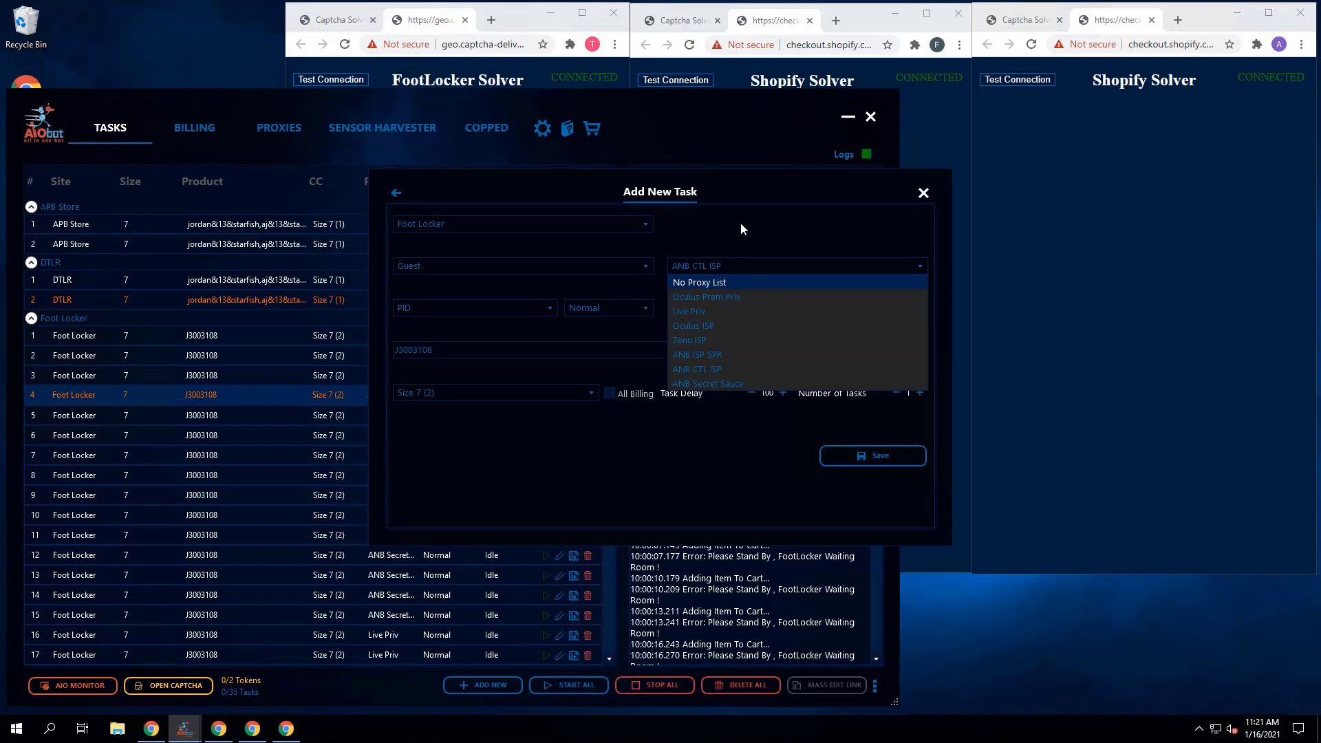
click(720, 250)
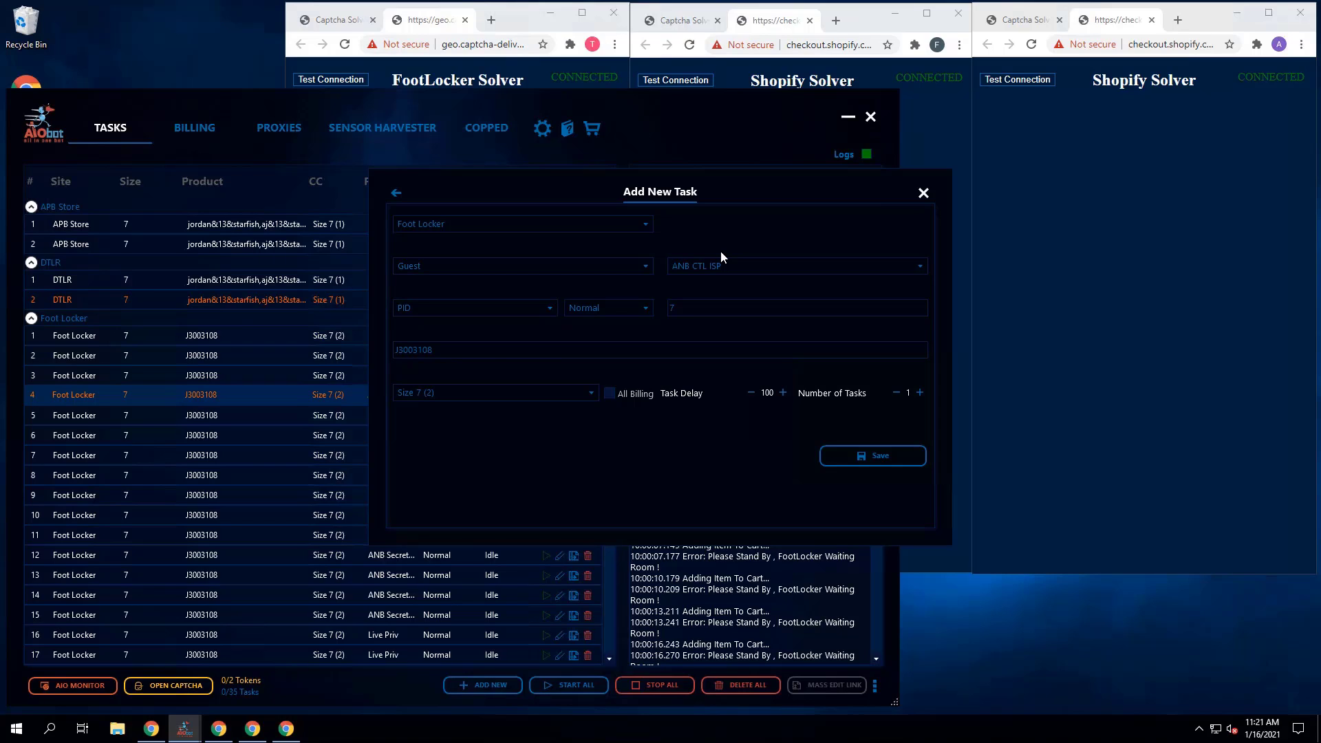
click(724, 266)
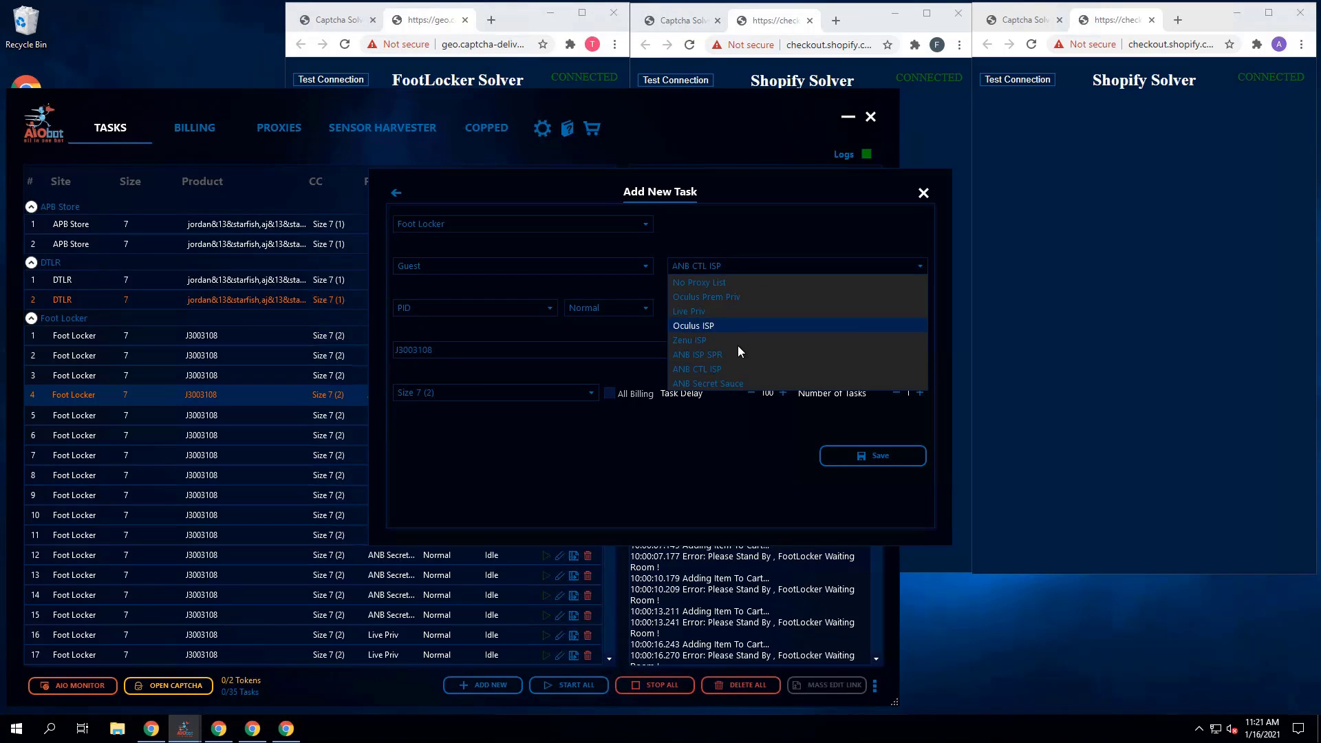
click(764, 262)
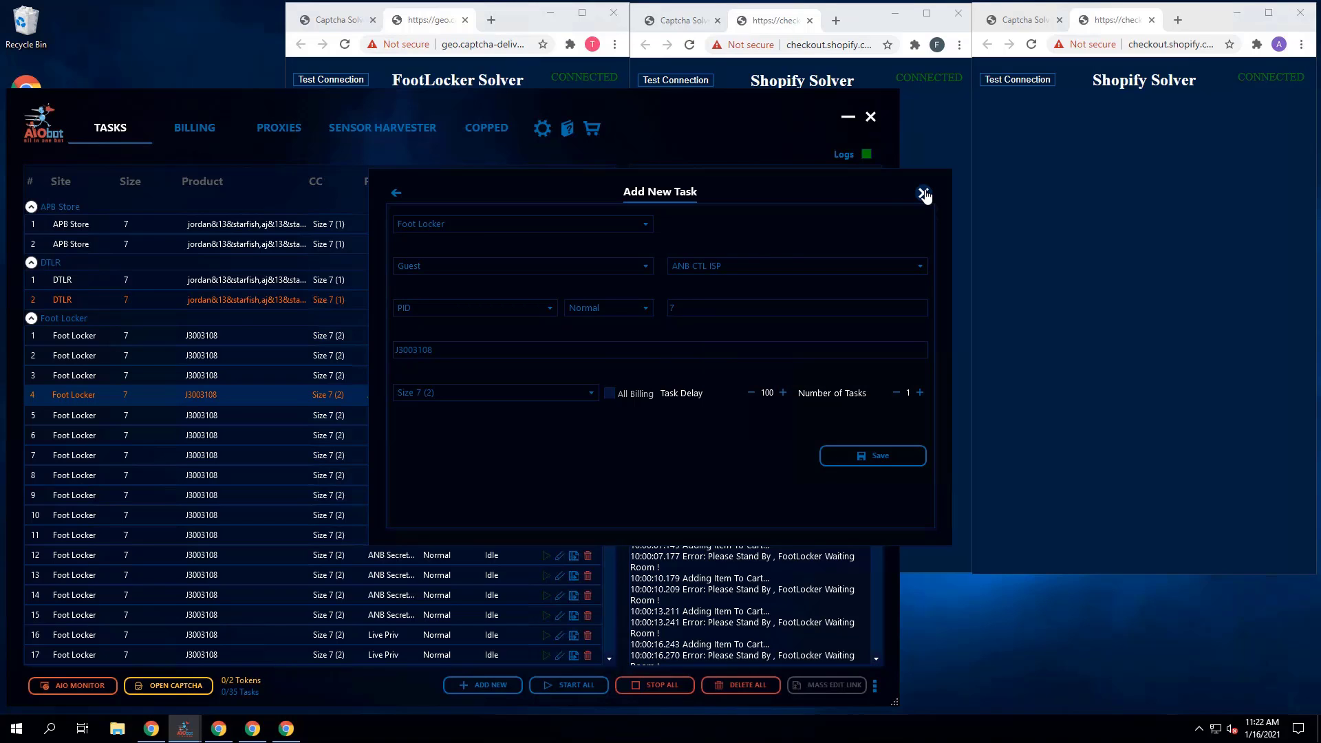
click(263, 305)
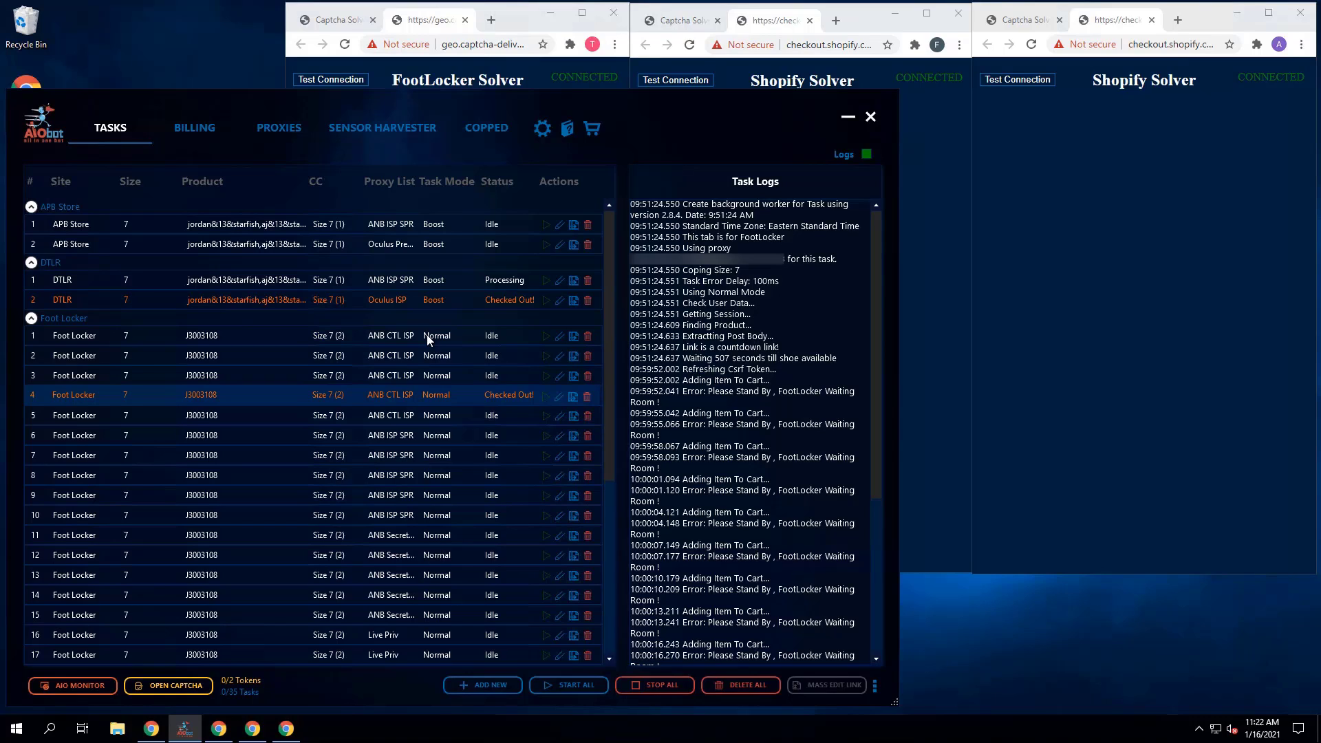
Step: Reopen the settings of checked-out Foot Locker task 4 to view its size, and switch to the aj13-starfish channel in Discord
click(559, 397)
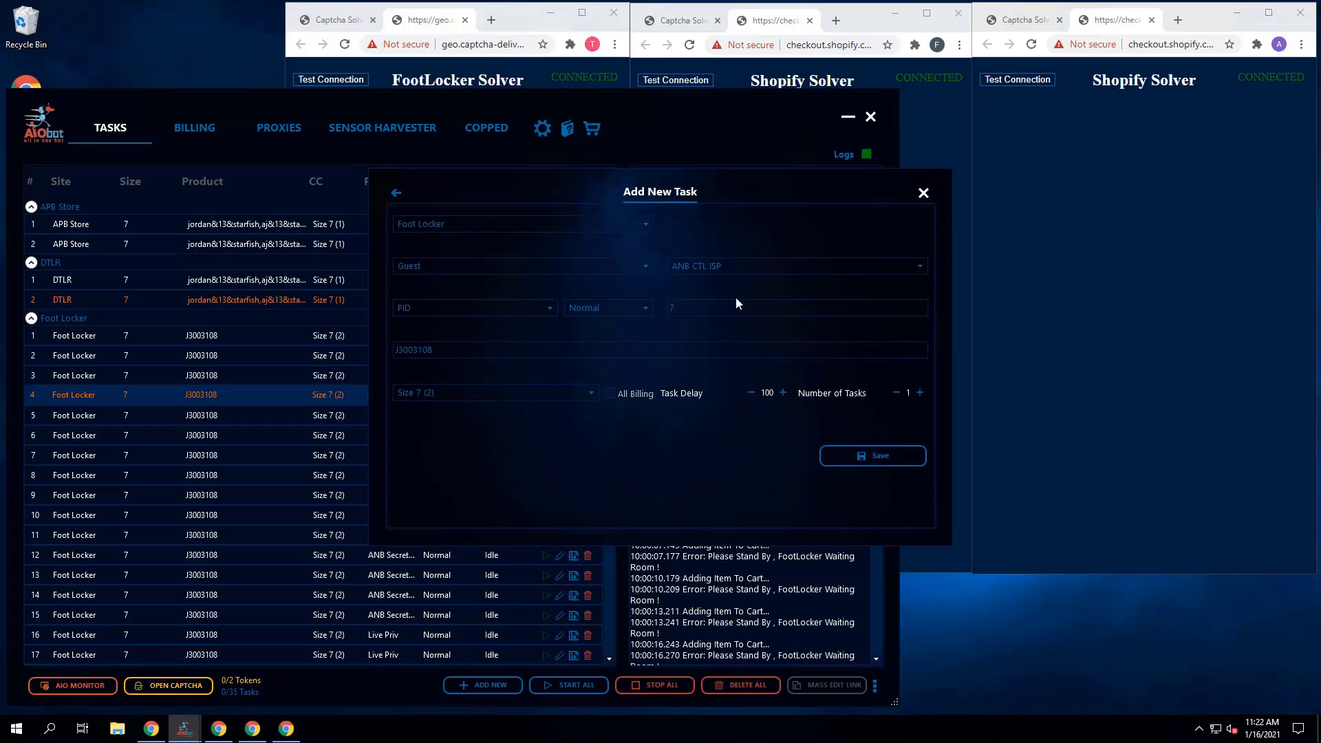
click(690, 315)
click(152, 731)
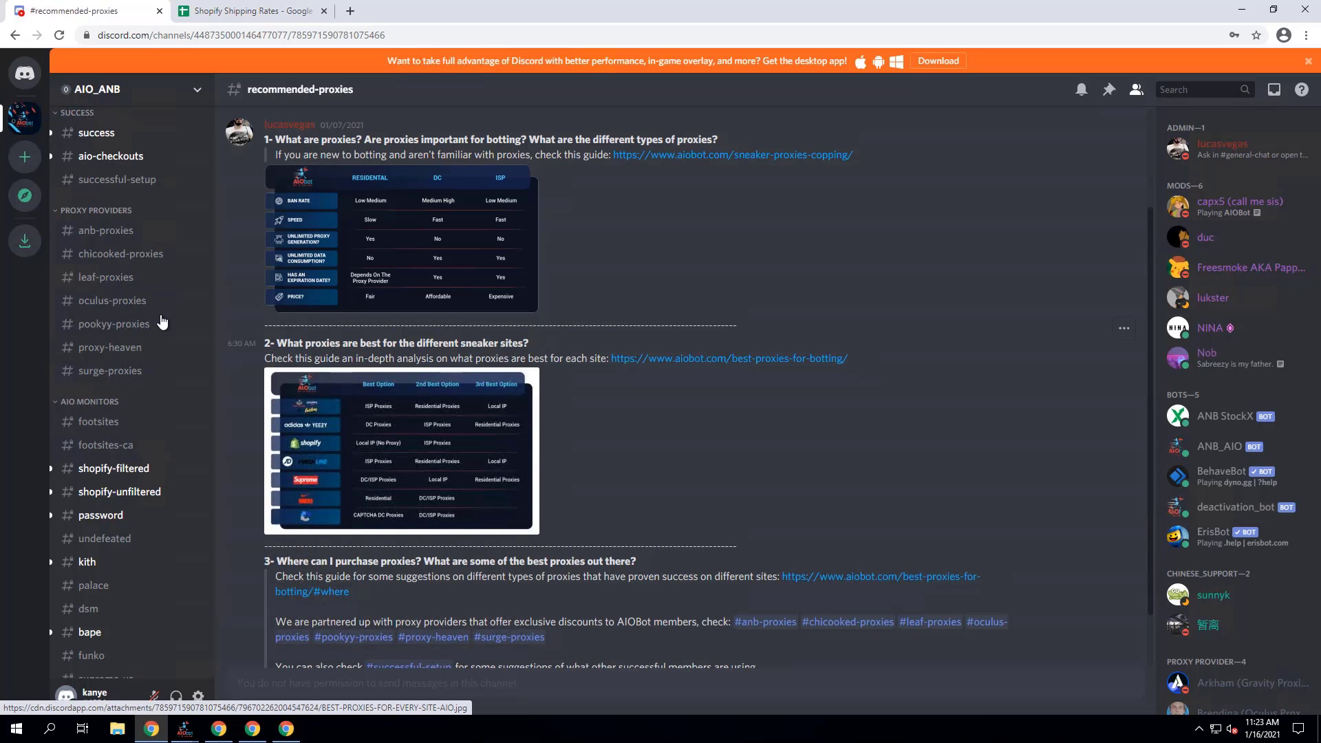
scroll(157, 320, up, 3)
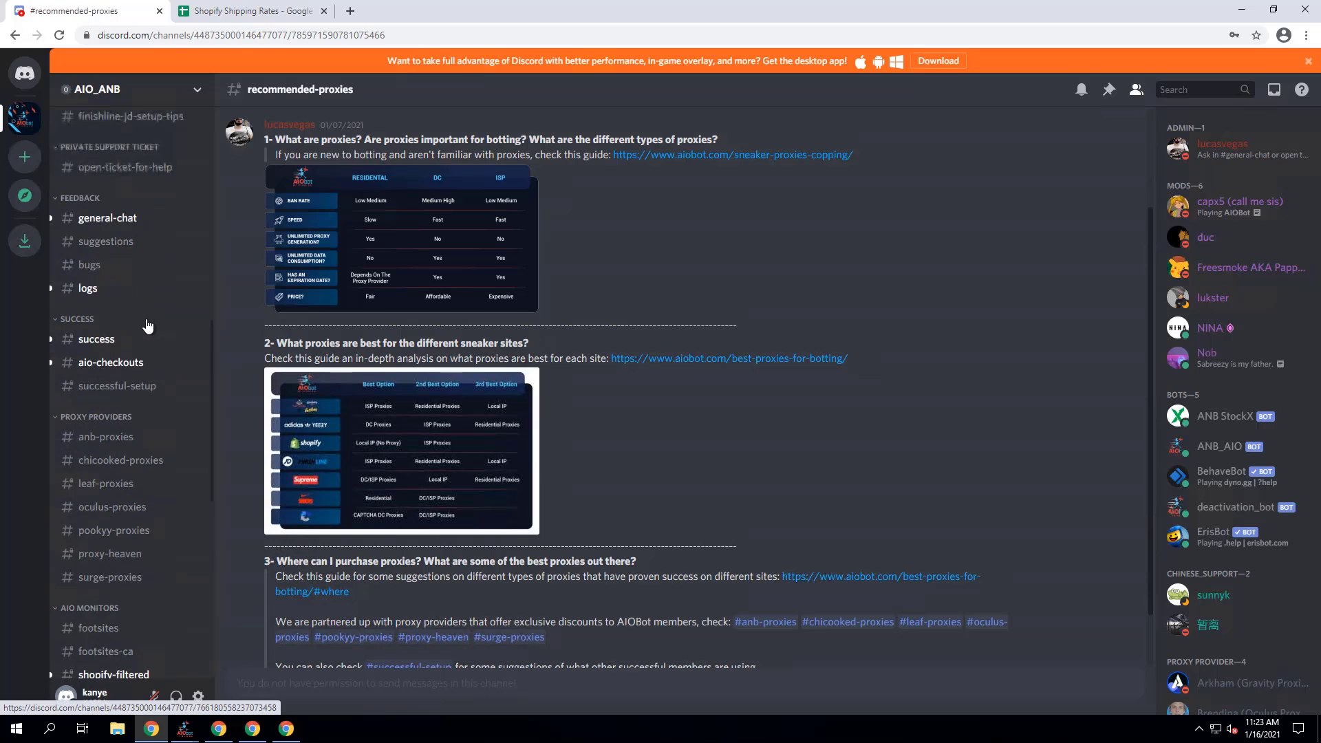
scroll(146, 320, up, 3)
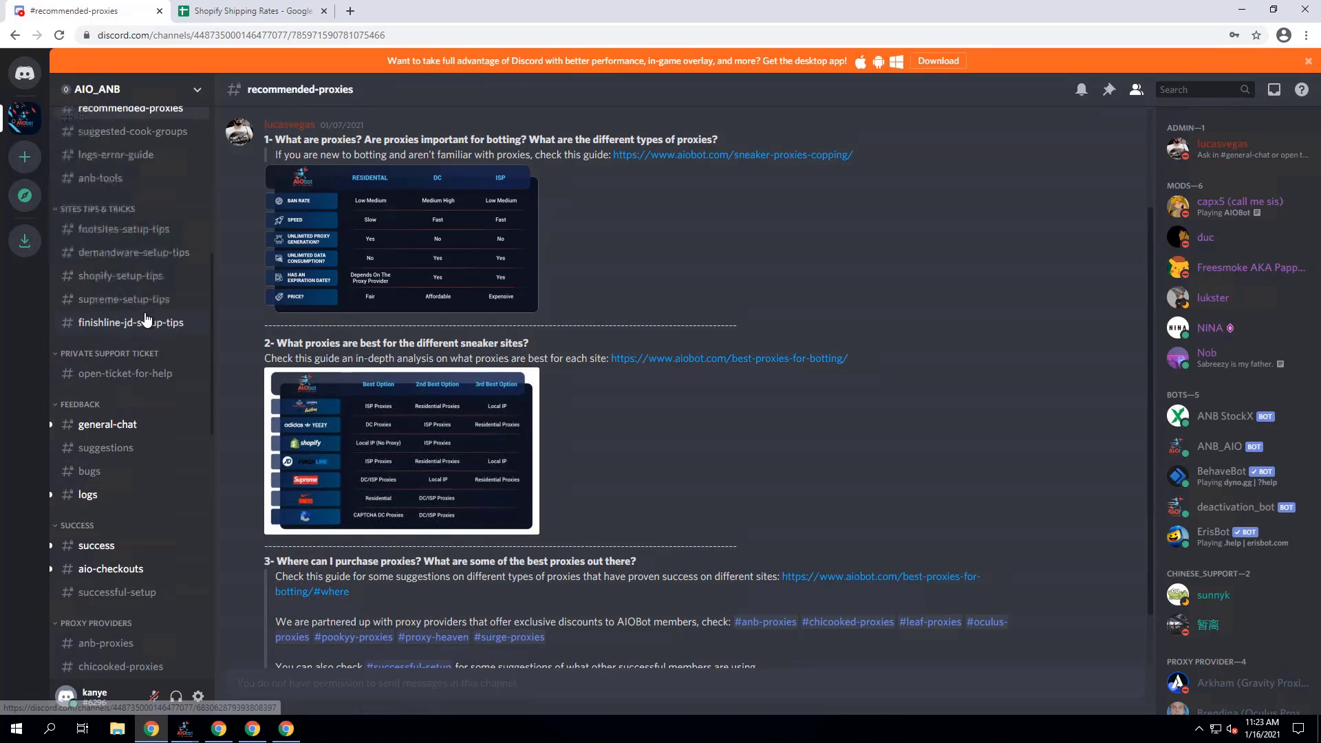
scroll(146, 320, up, 4)
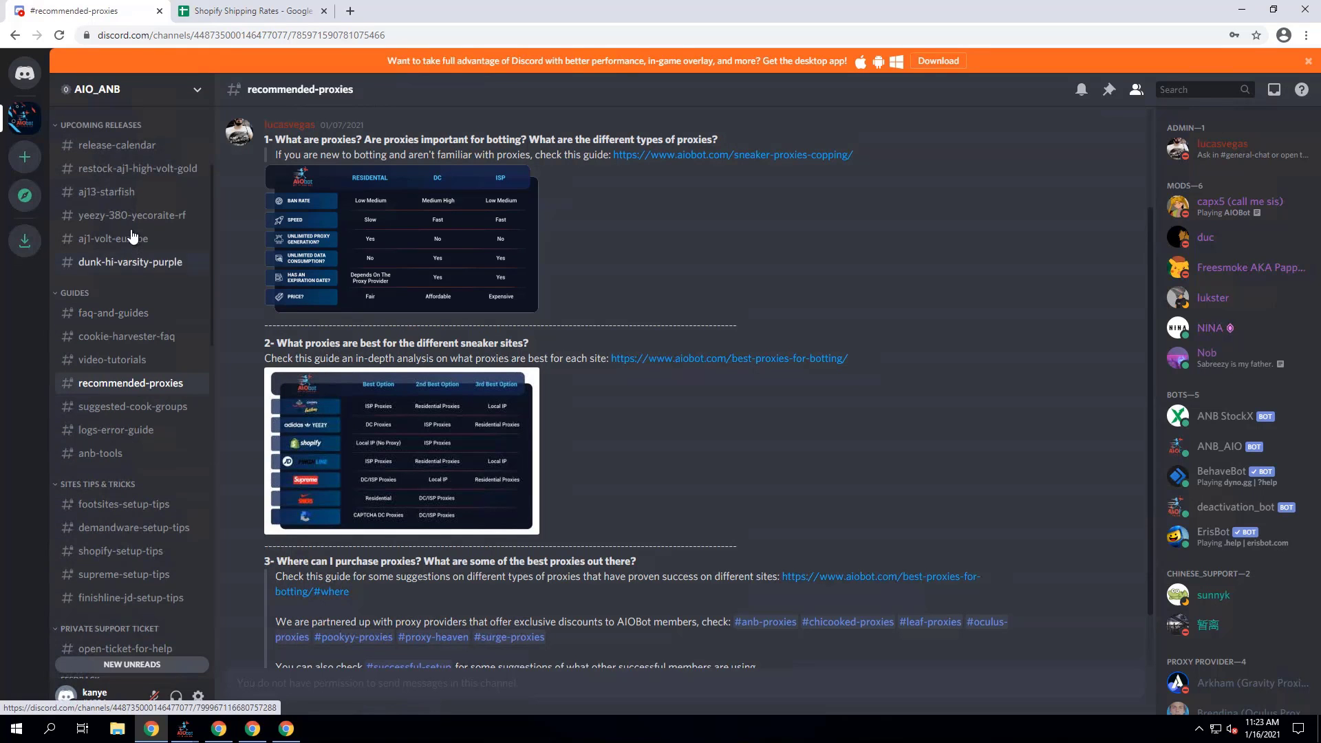
click(140, 192)
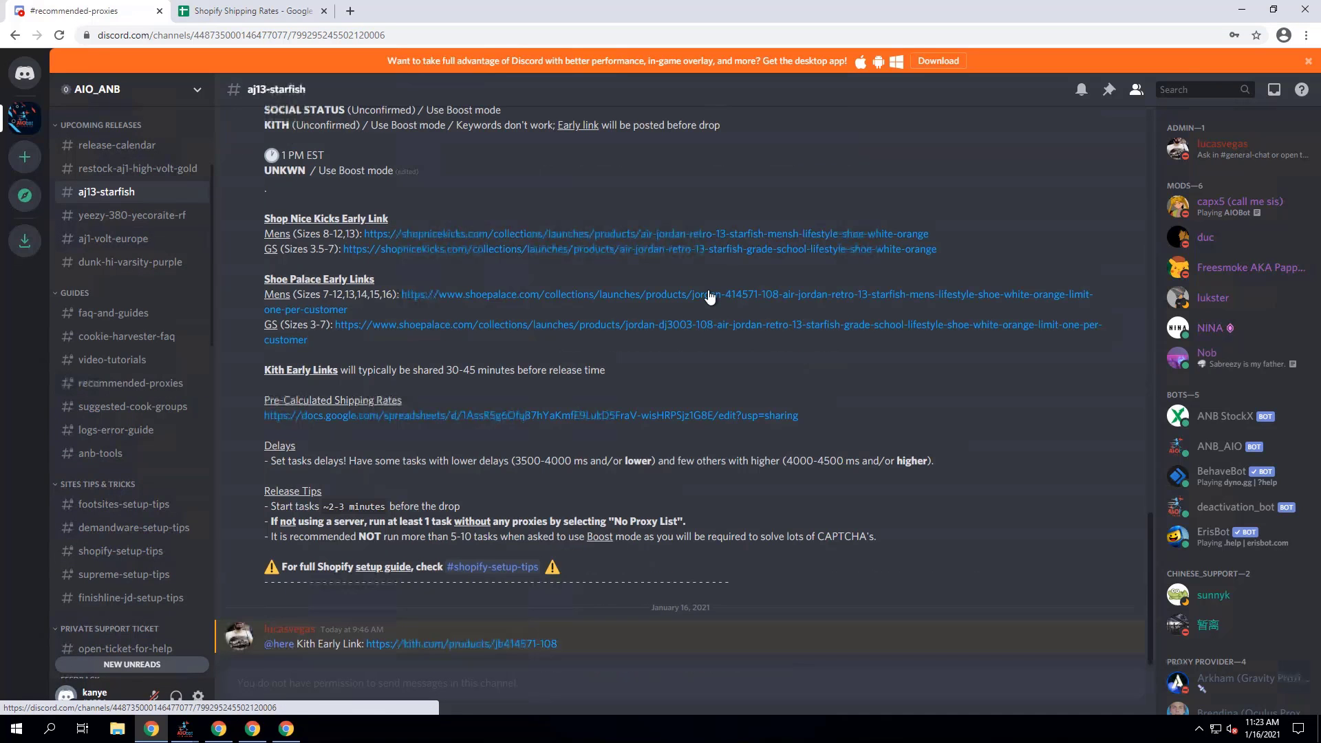
Step: Find the footsites section of the Air Jordan 13 'Starfish' release instructions, and highlight the Footlocker GS product ID J3003108
scroll(710, 297, up, 7)
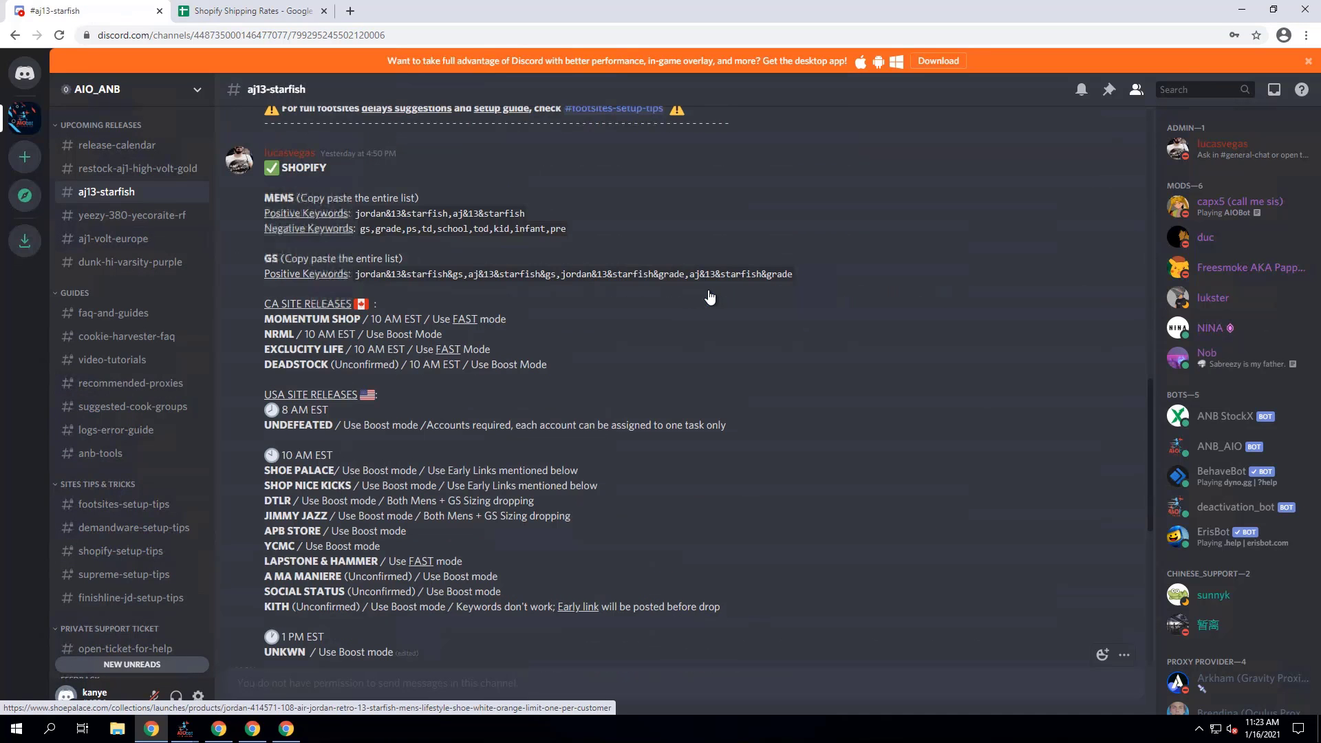
scroll(710, 296, up, 6)
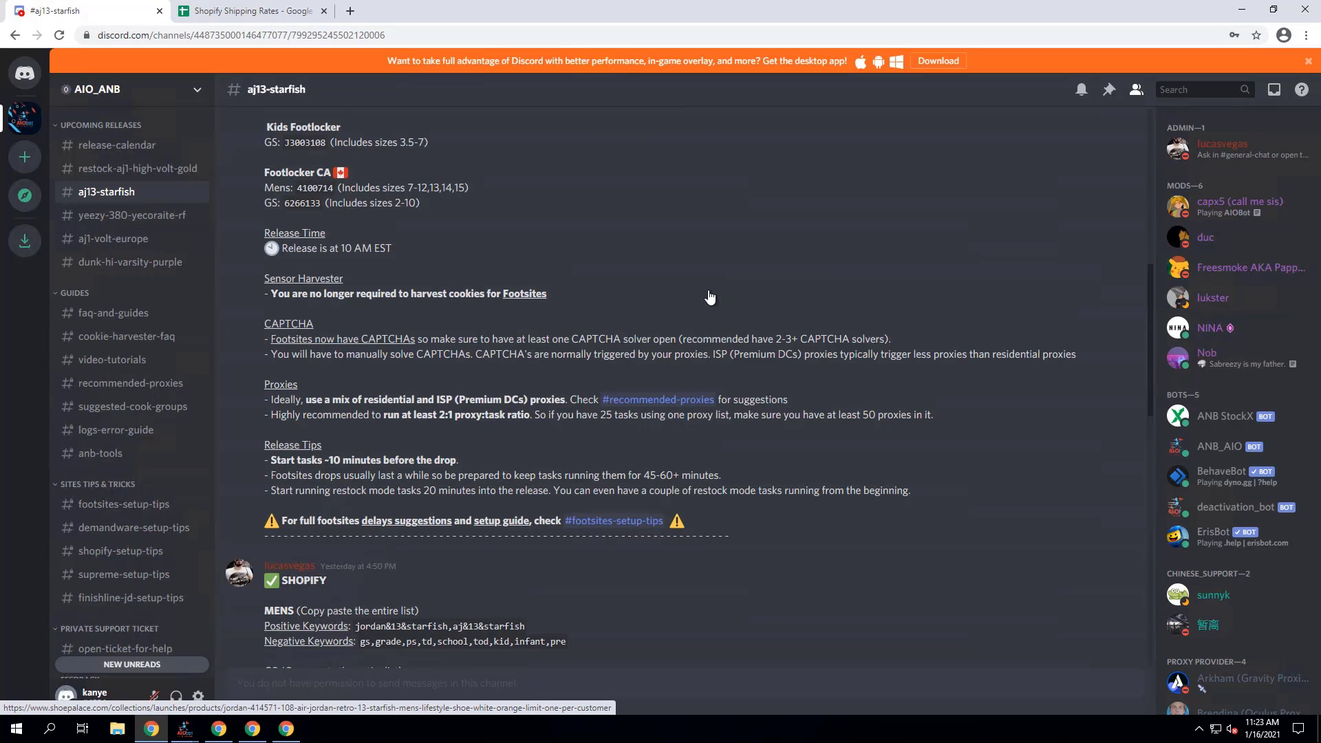
scroll(710, 297, up, 8)
scroll(496, 341, down, 2)
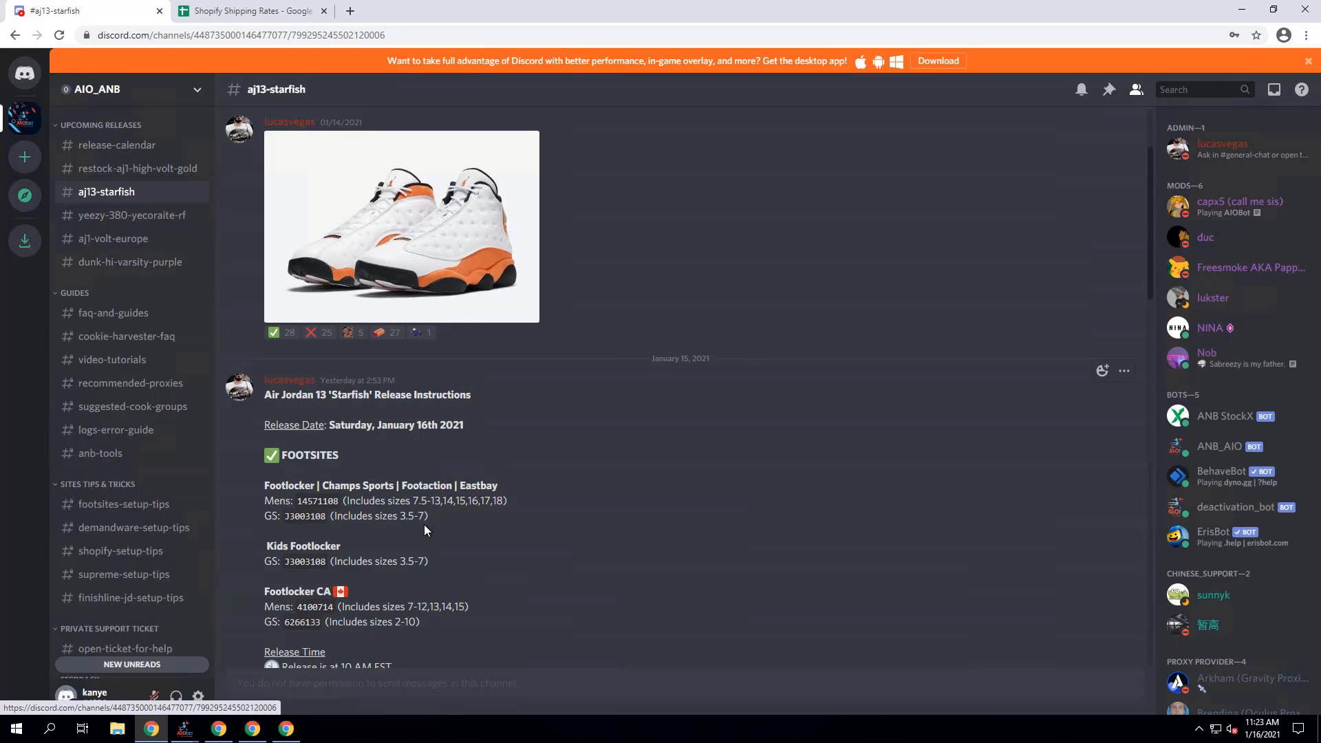
drag(284, 518, 324, 520)
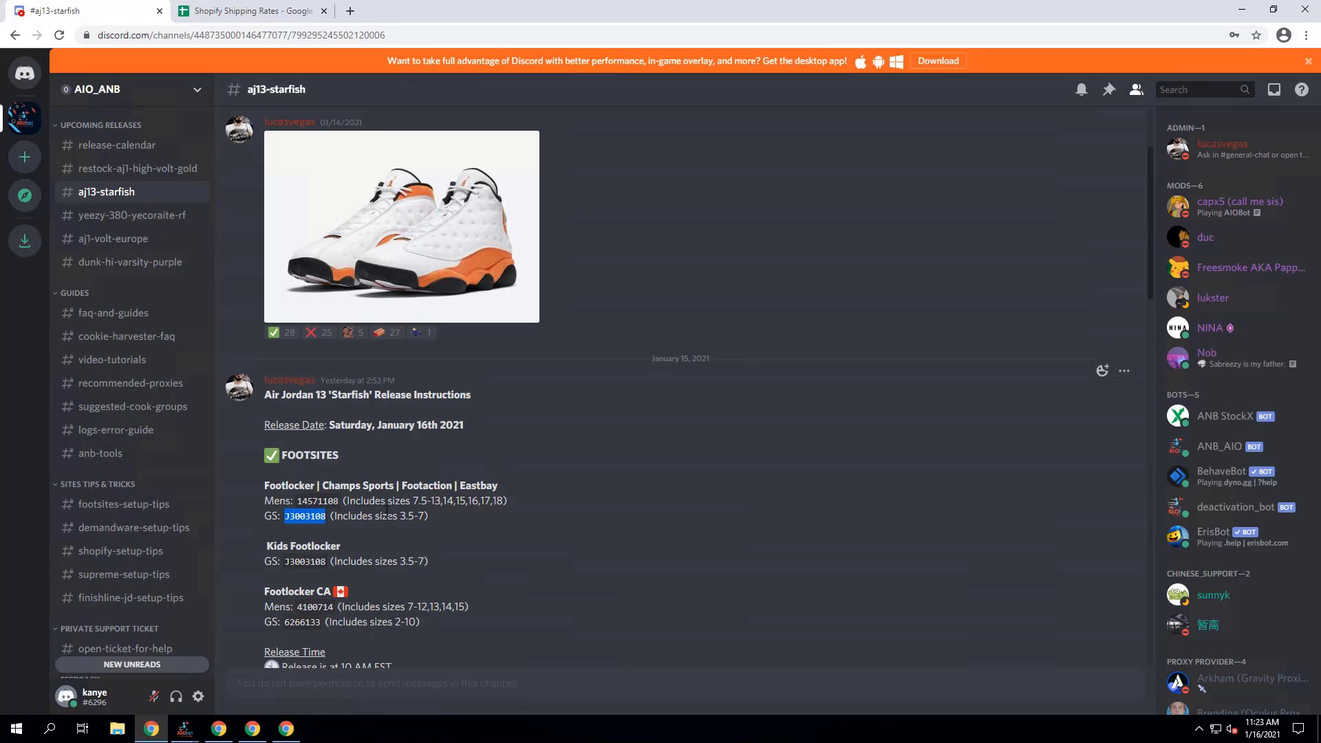
click(422, 518)
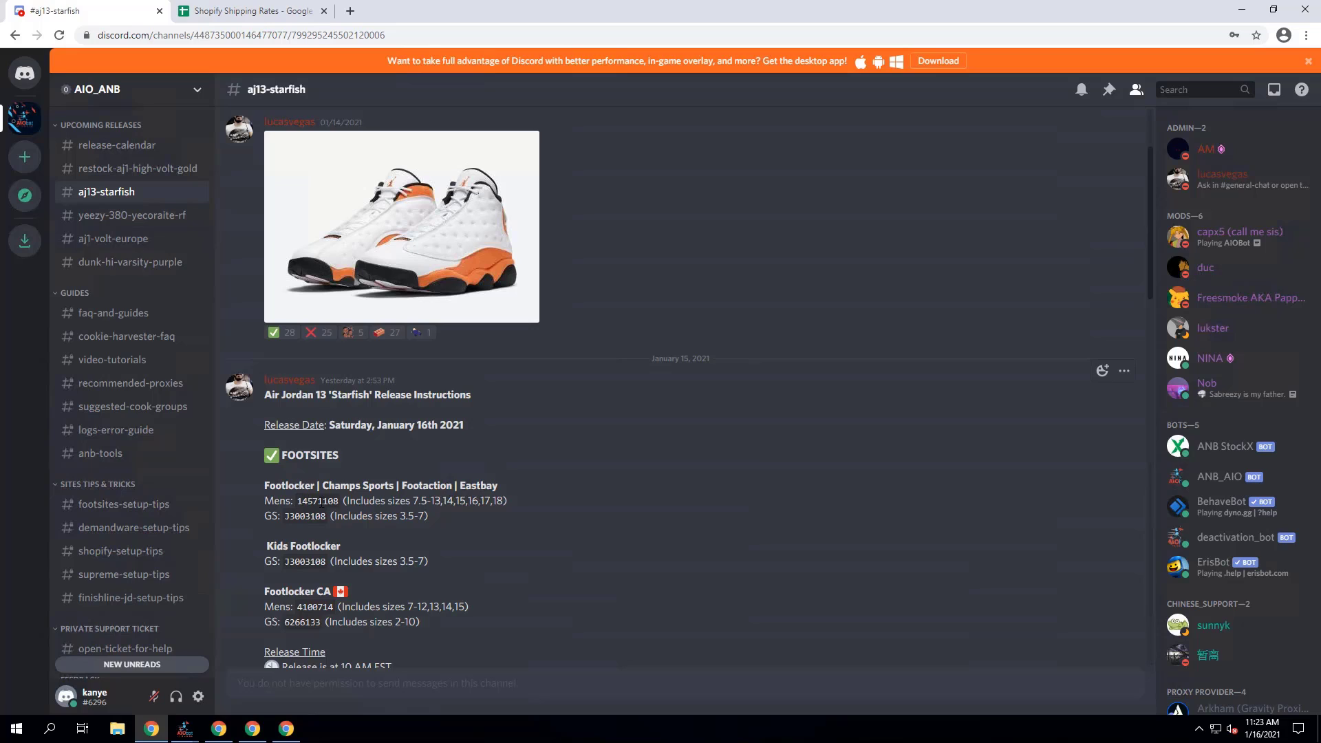
Step: Switch back to AIO Bot and view the mode options of Foot Locker task 4, keeping Normal selected
click(1250, 11)
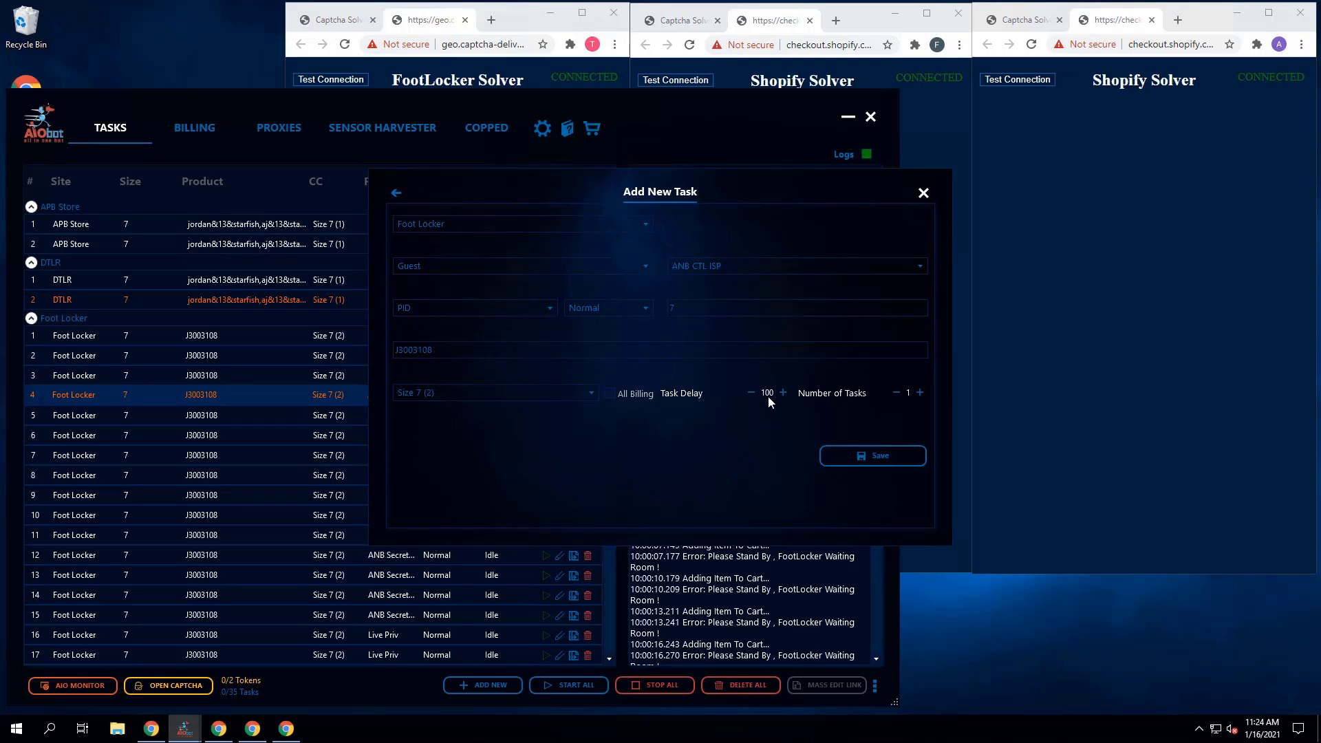
click(627, 315)
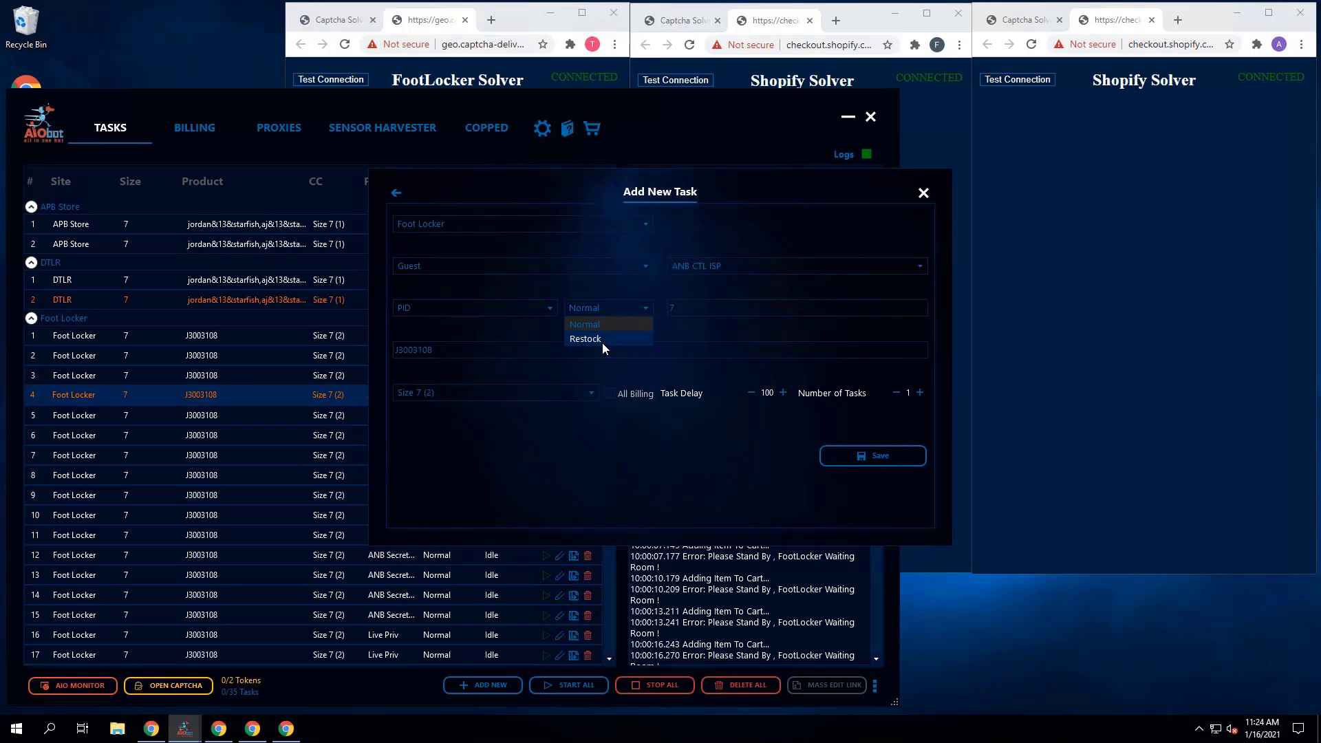
click(600, 323)
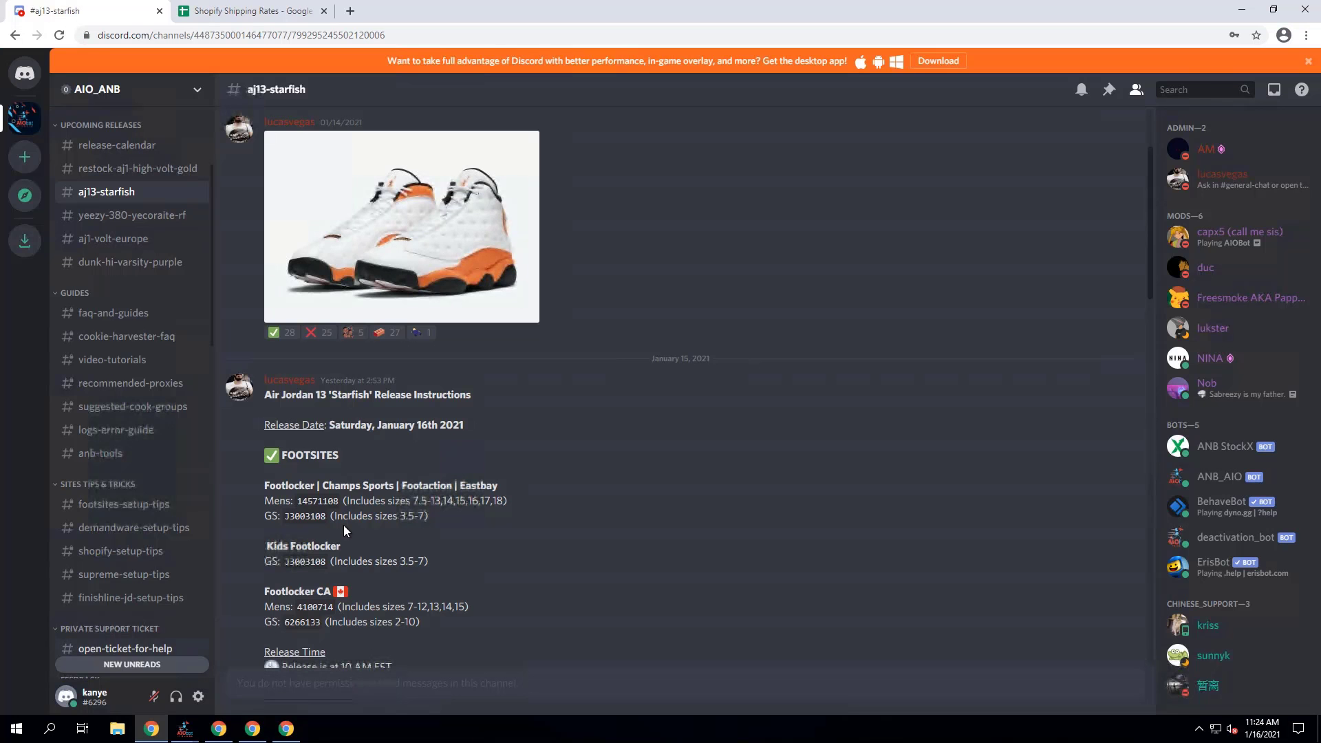
Step: Open the footsites-setup-tips channel in Discord and read its proxy, CAPTCHA, delay, release and restock tips
scroll(117, 394, down, 3)
scroll(117, 393, down, 1)
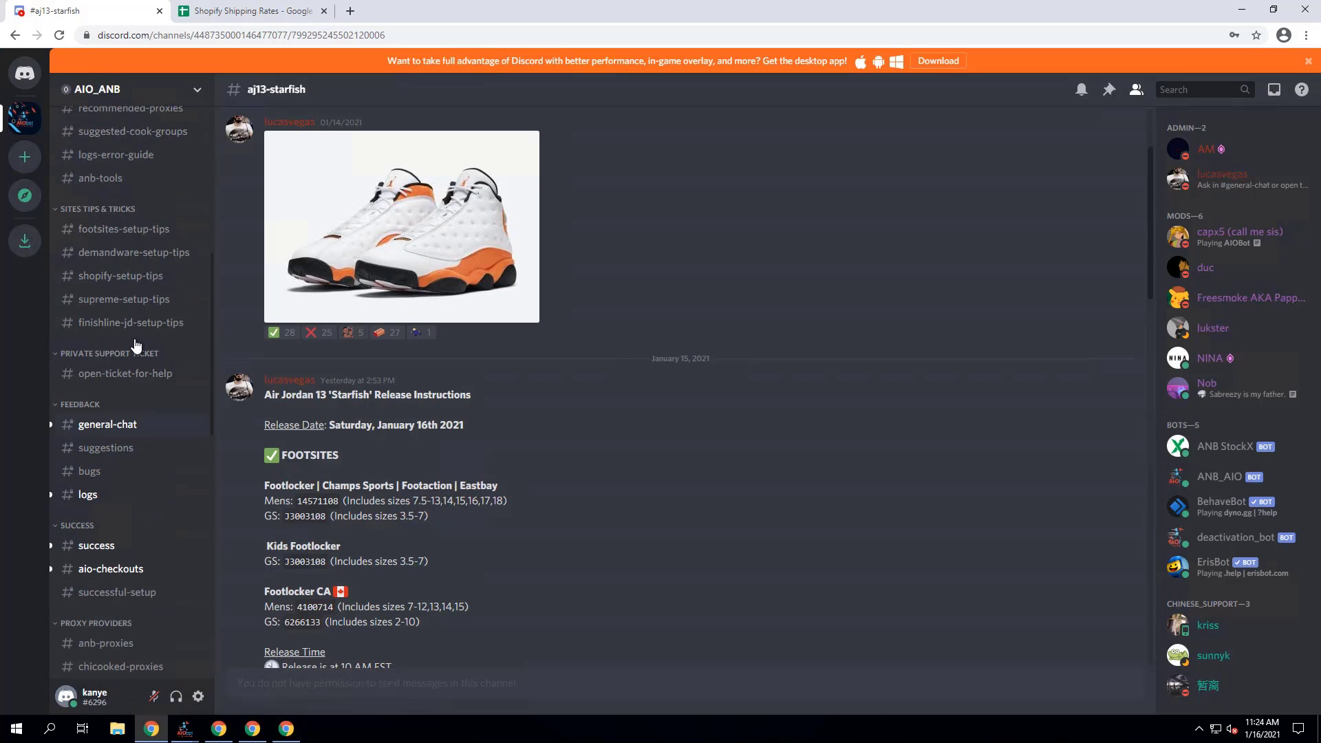
click(124, 230)
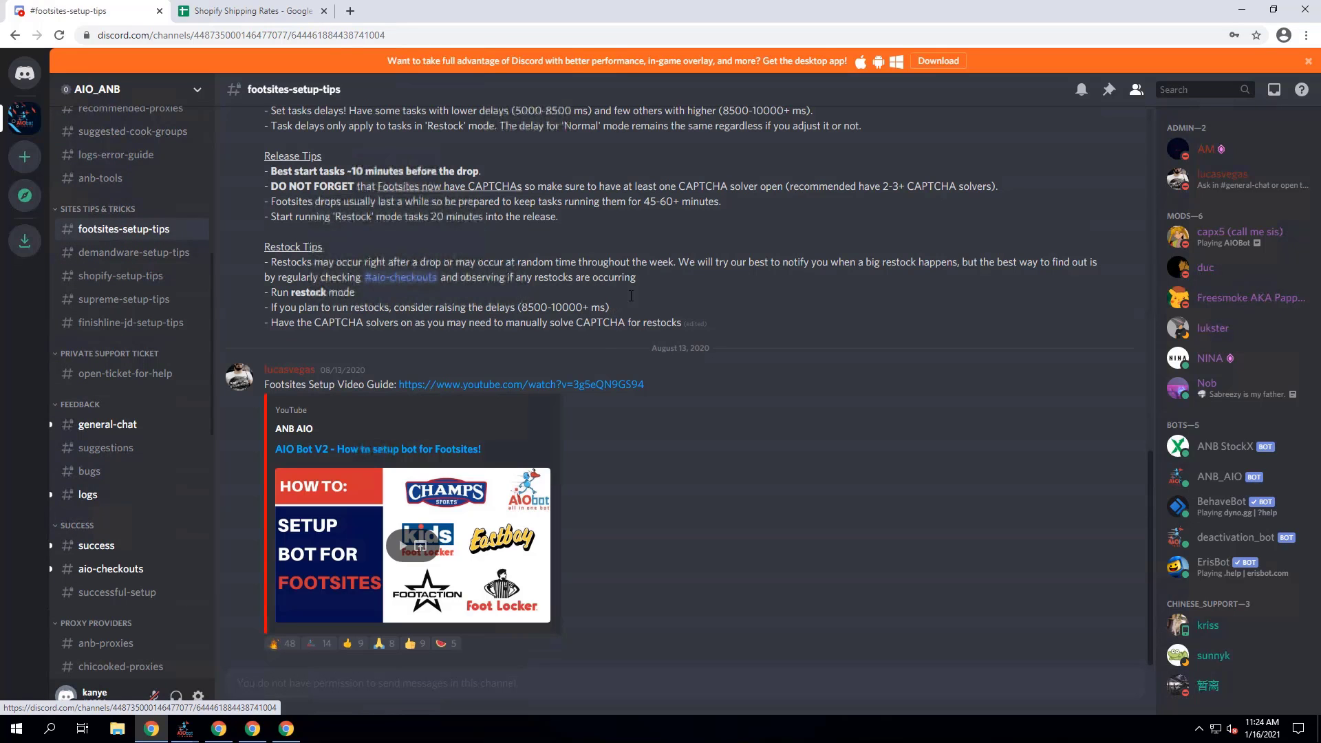
scroll(624, 282, up, 4)
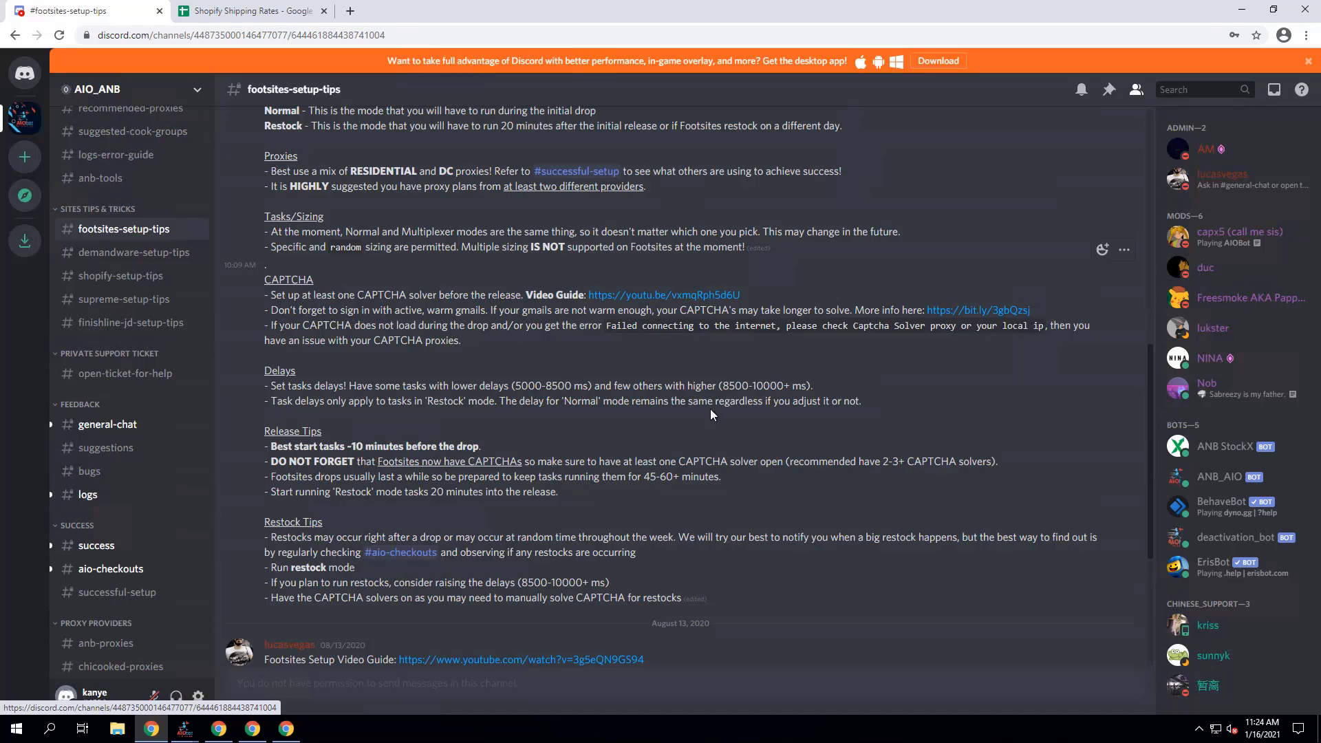
Step: Read the delay, proxy, CAPTCHA and release tips in the shopify-setup-tips channel, and close the Foot Locker task's settings in AIO Bot without saving
click(139, 283)
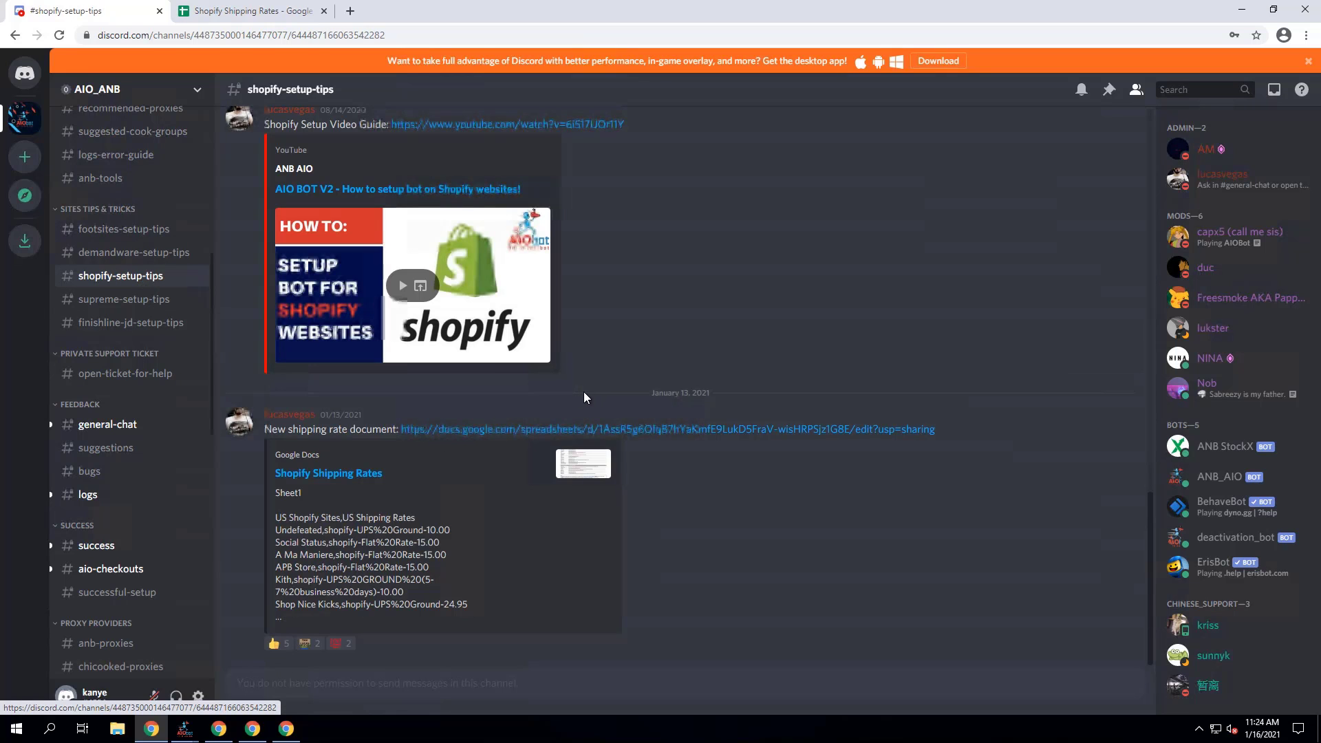
scroll(595, 380, up, 4)
scroll(593, 375, up, 4)
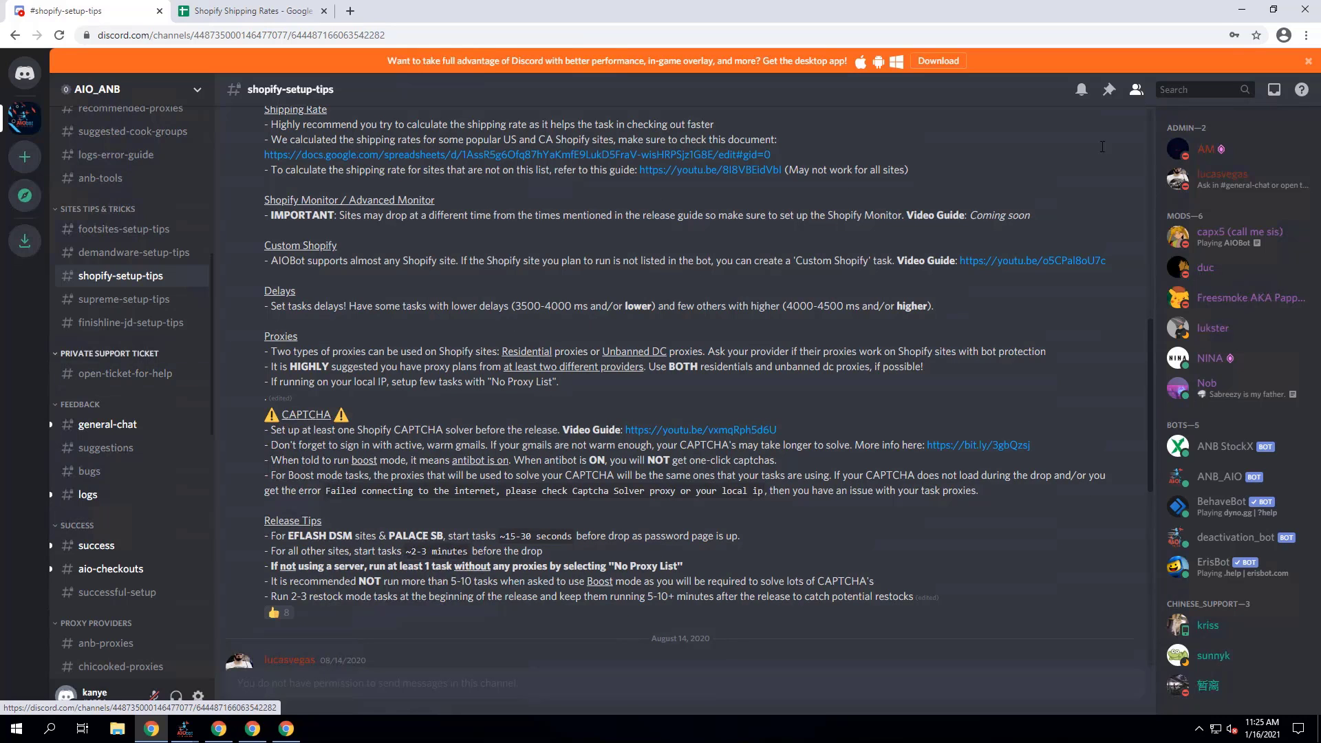
click(1242, 12)
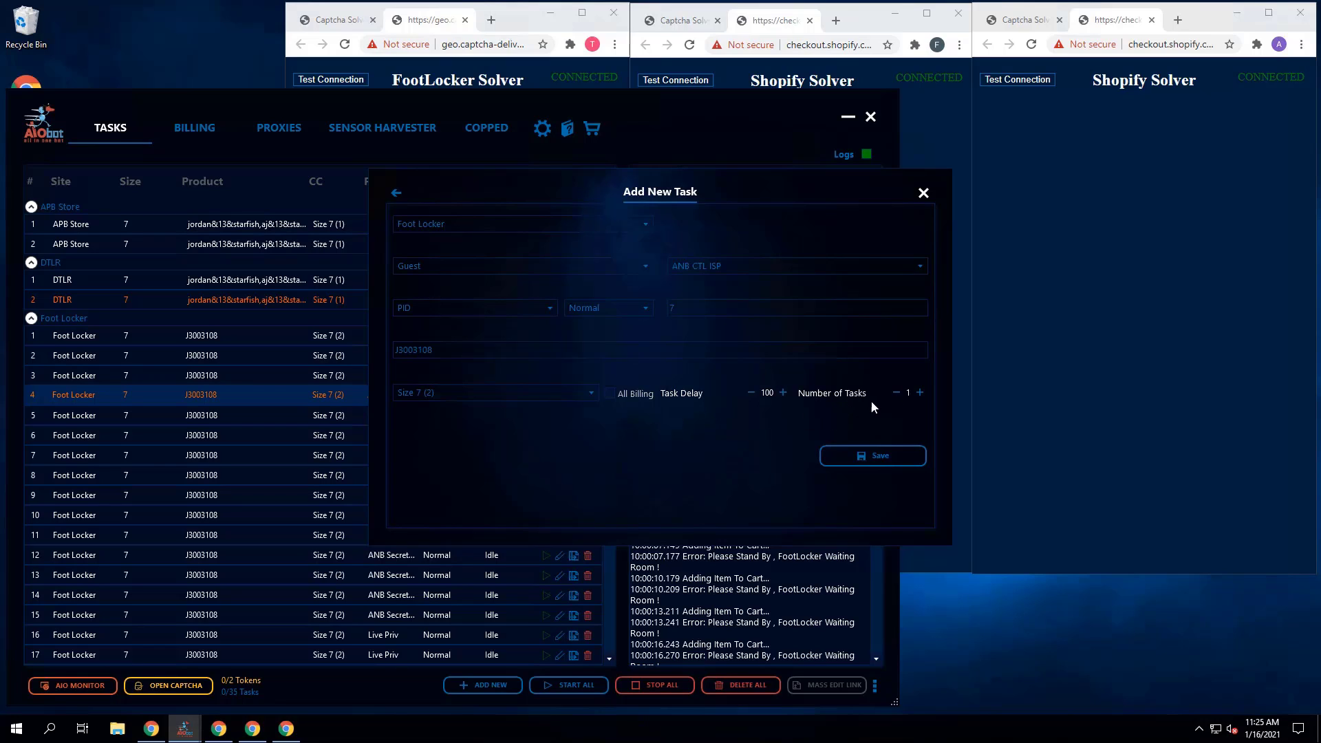
click(923, 196)
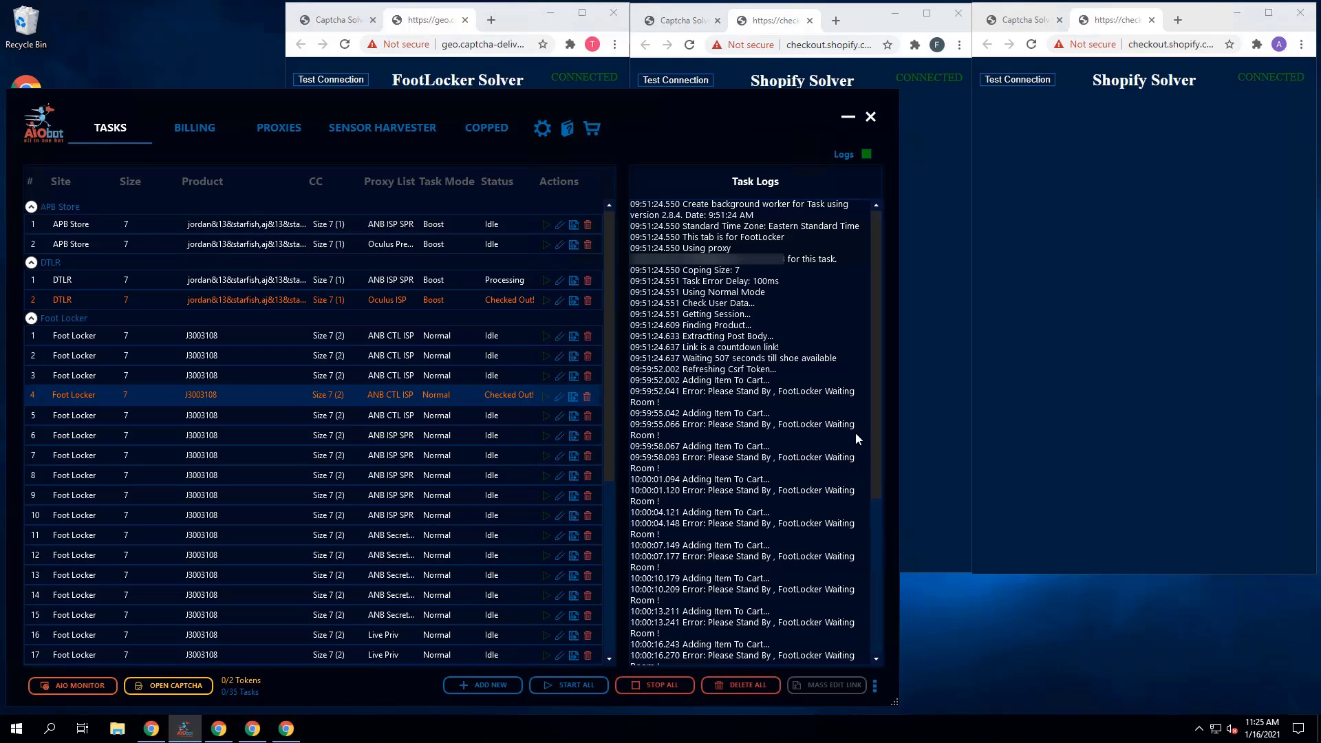
Step: Look over the FootLocker and Shopify solver windows, and view the sites in the middle window's Captcha Solver Selector before returning to its Shopify solver
click(518, 22)
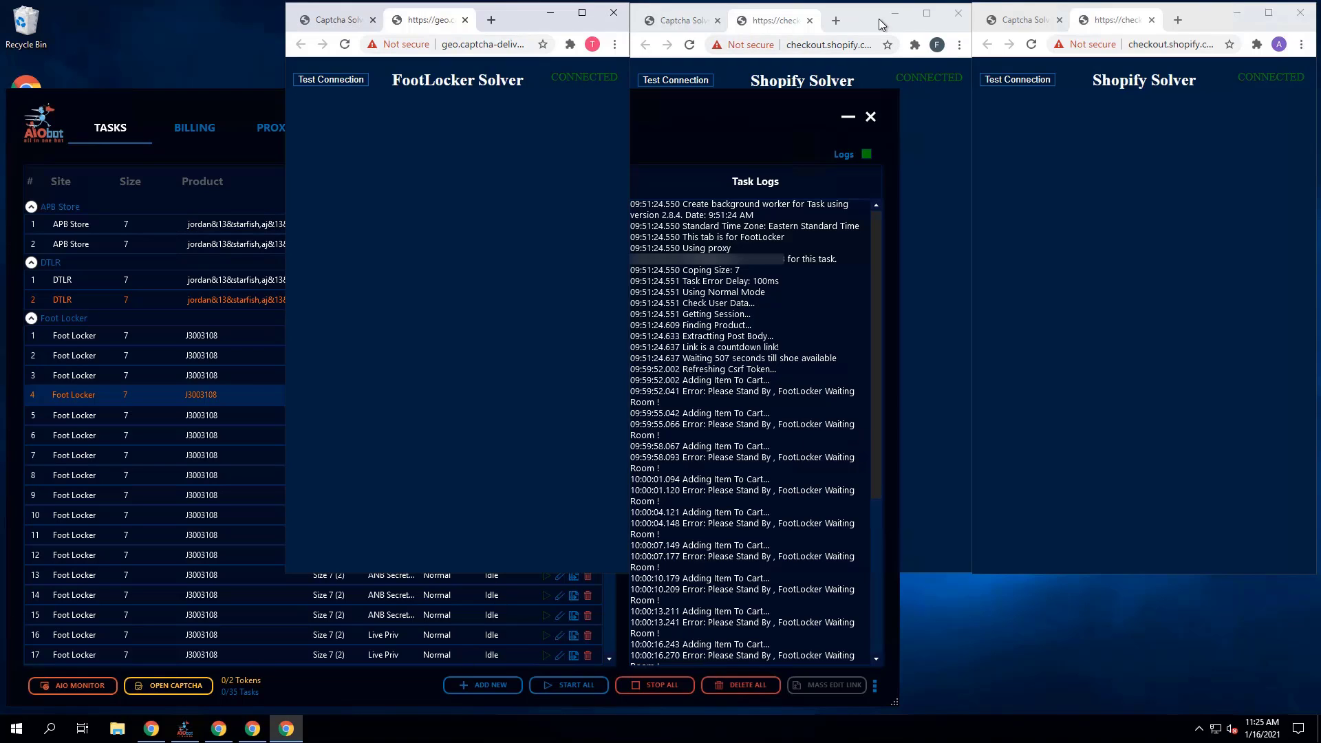
click(880, 22)
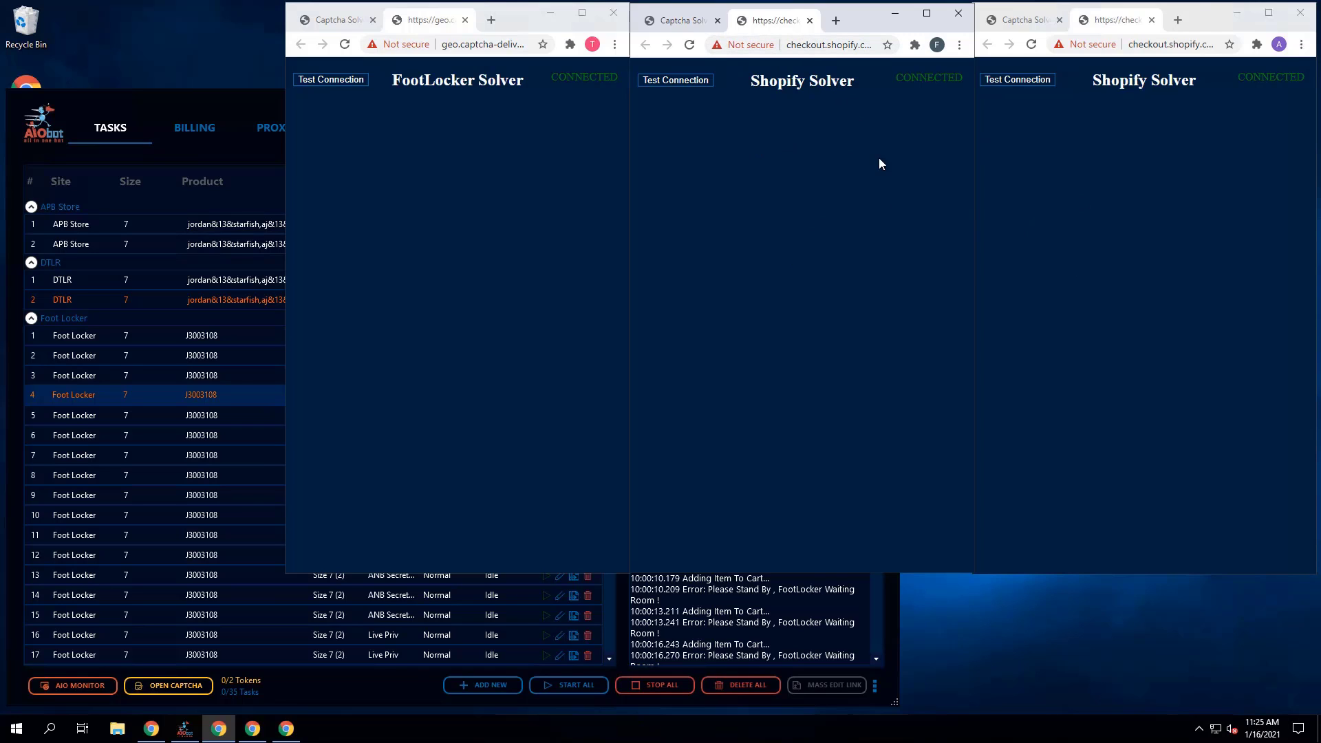
click(683, 19)
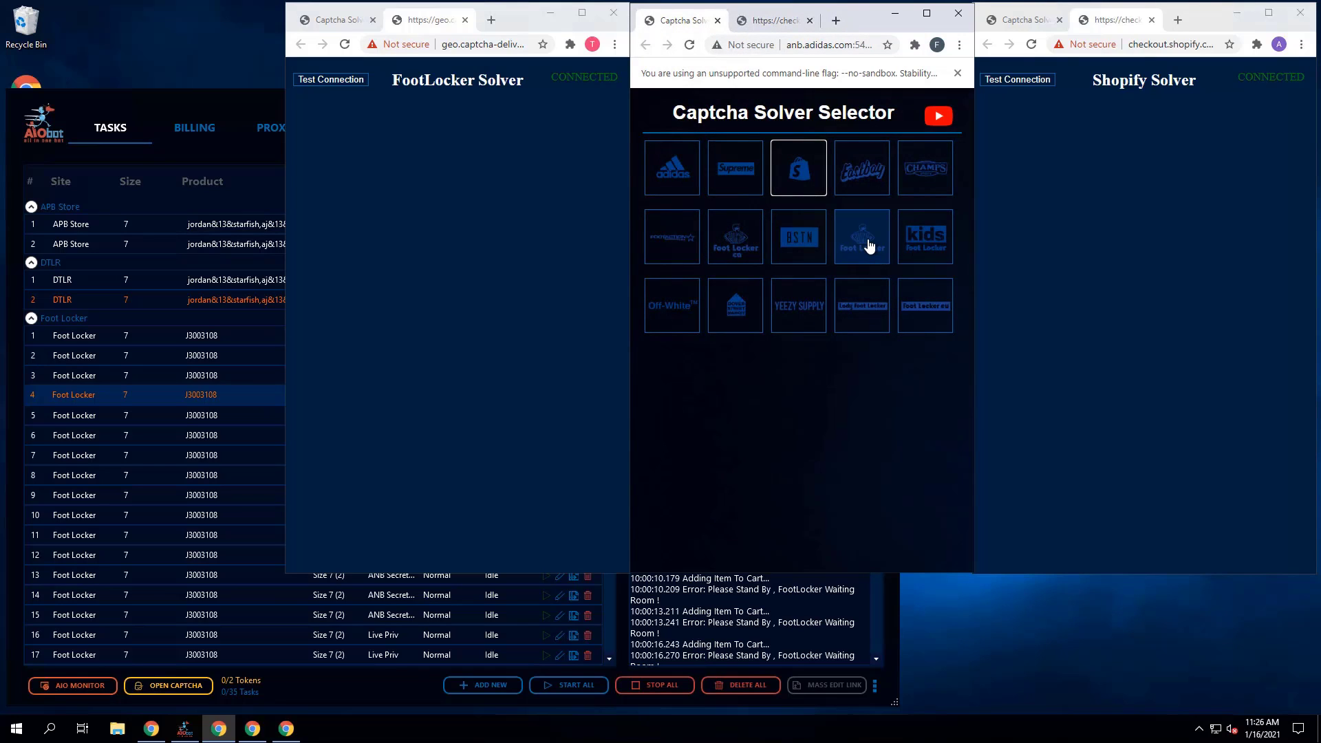
click(776, 20)
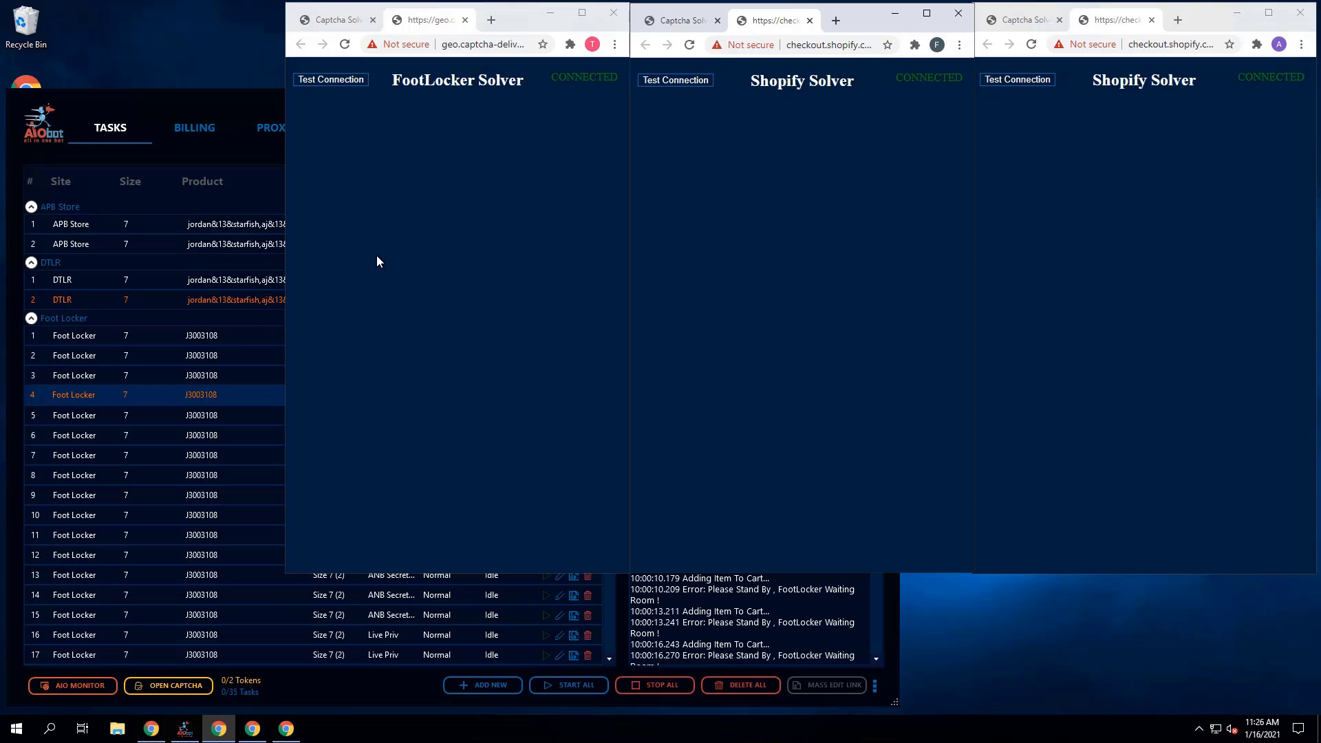
Step: Bring the AIO Bot task list to the front and collapse the Foot Locker task group
click(205, 99)
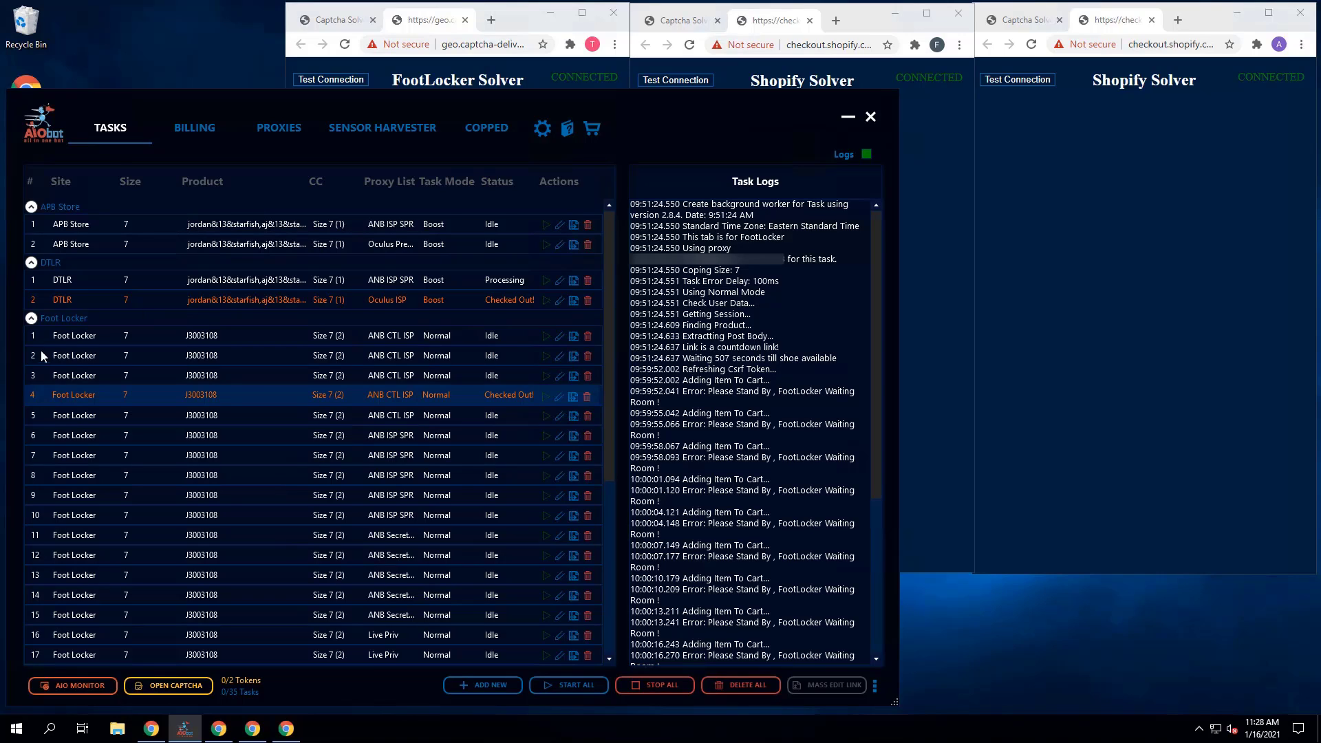
click(30, 319)
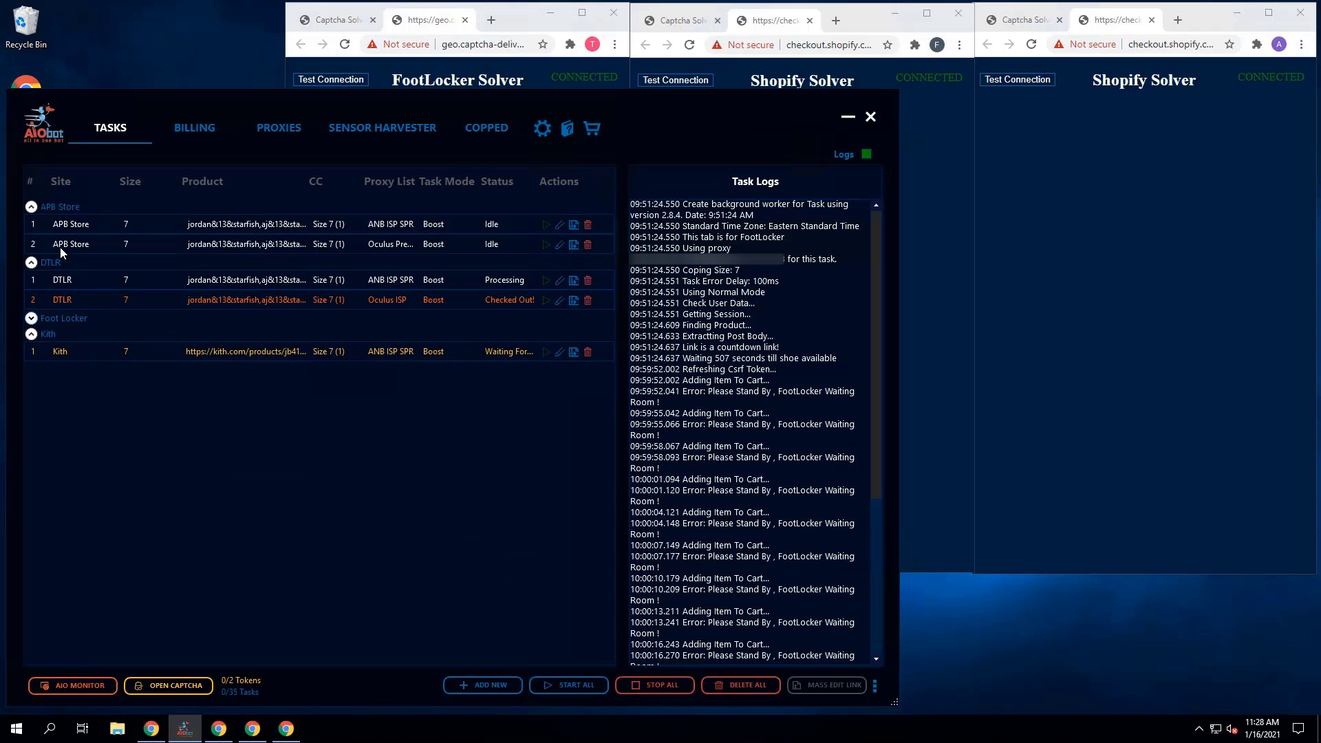